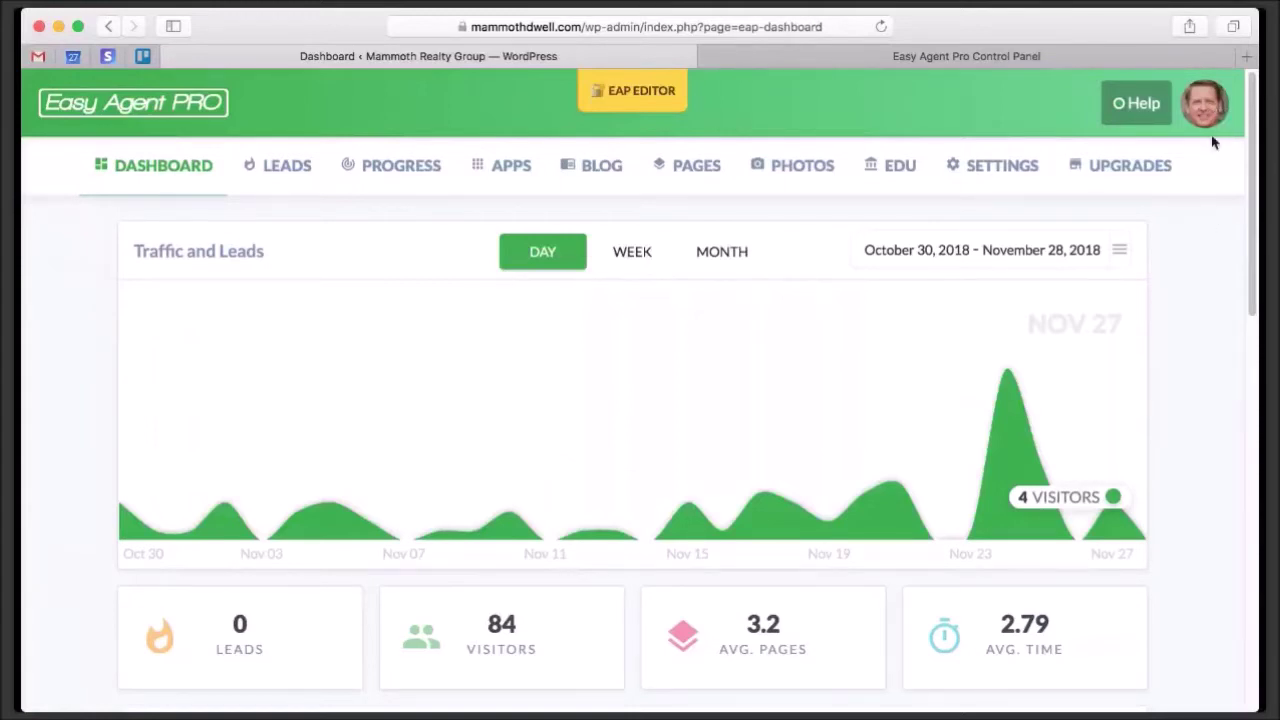
Open the IDX control panel through the account's IDX login and switch to it.
click(1213, 115)
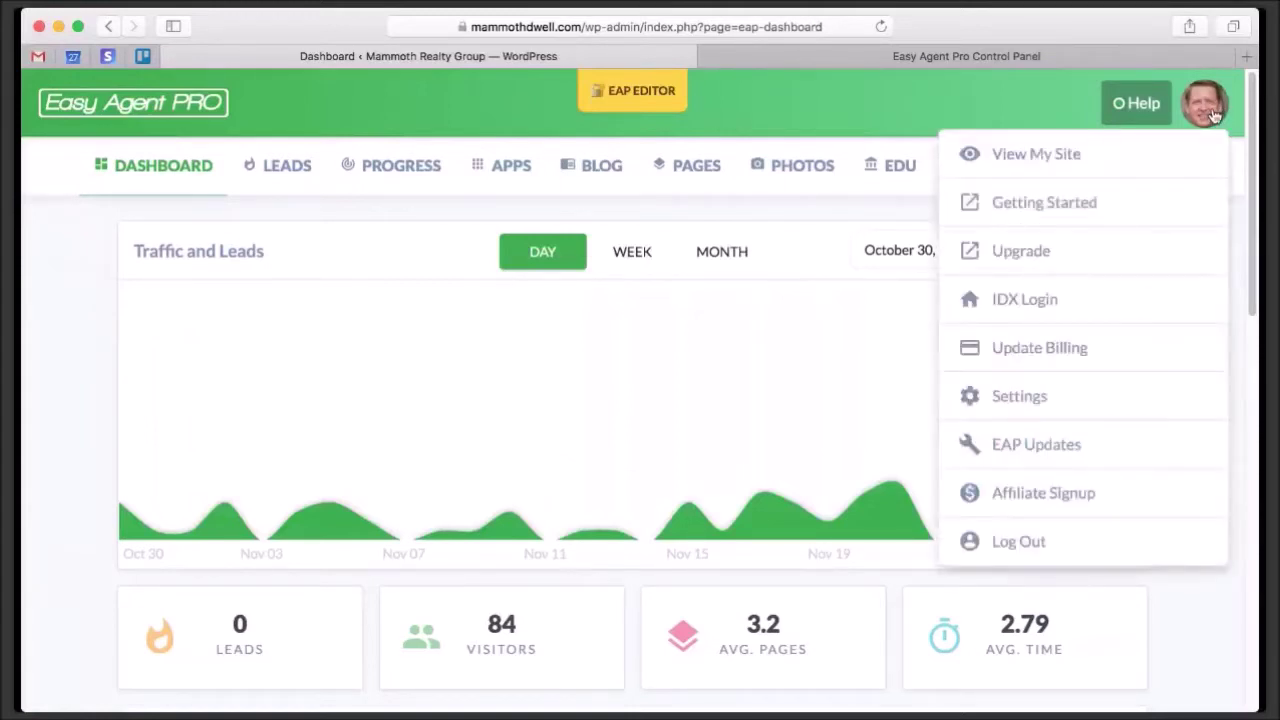
click(990, 306)
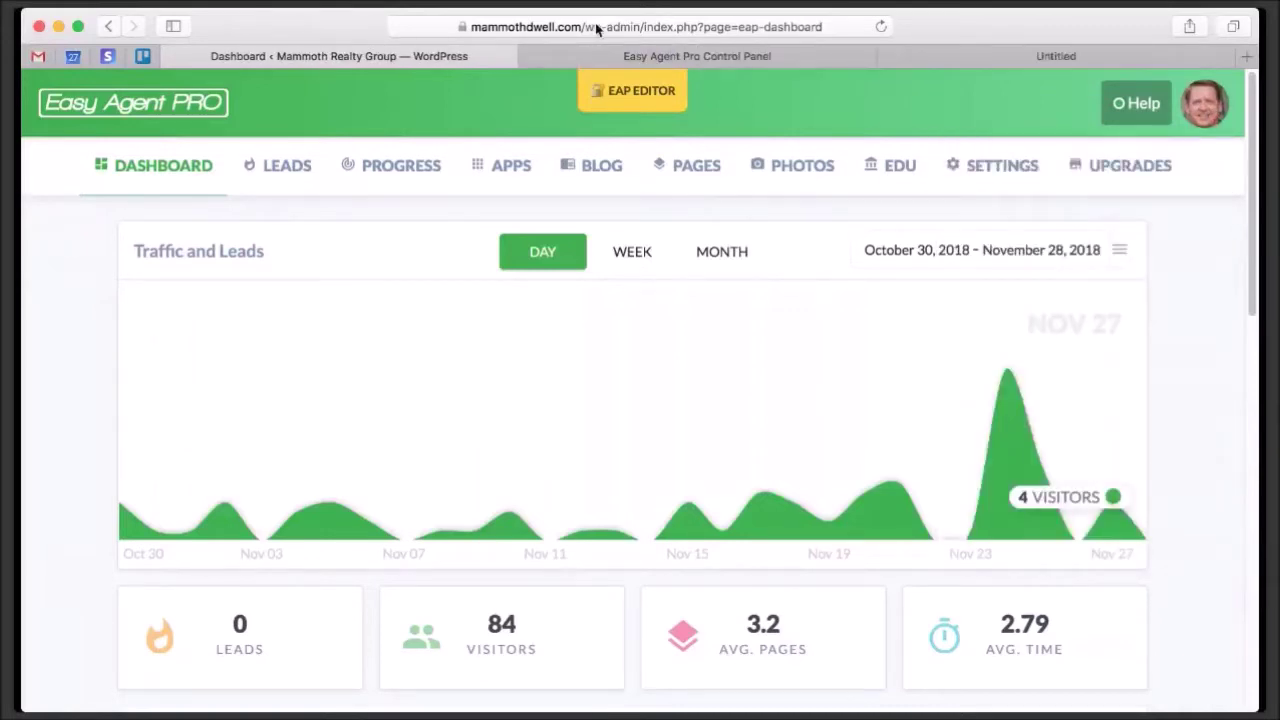
click(537, 56)
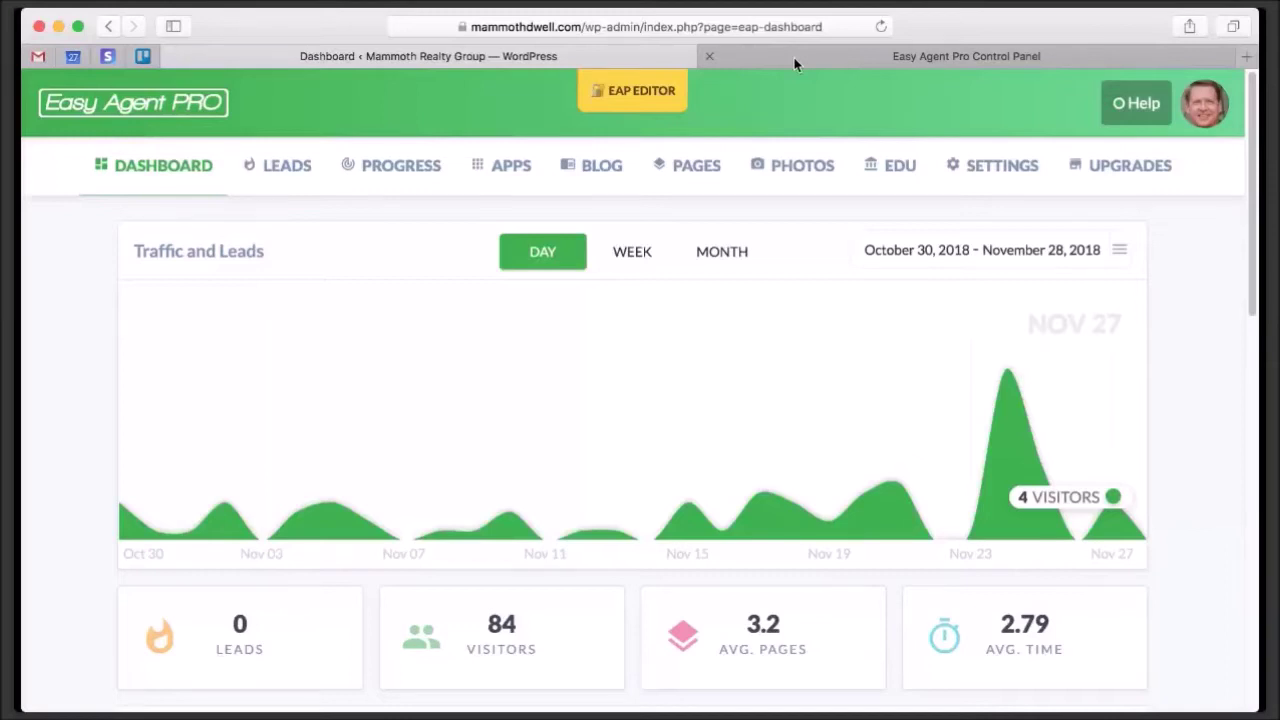
click(795, 60)
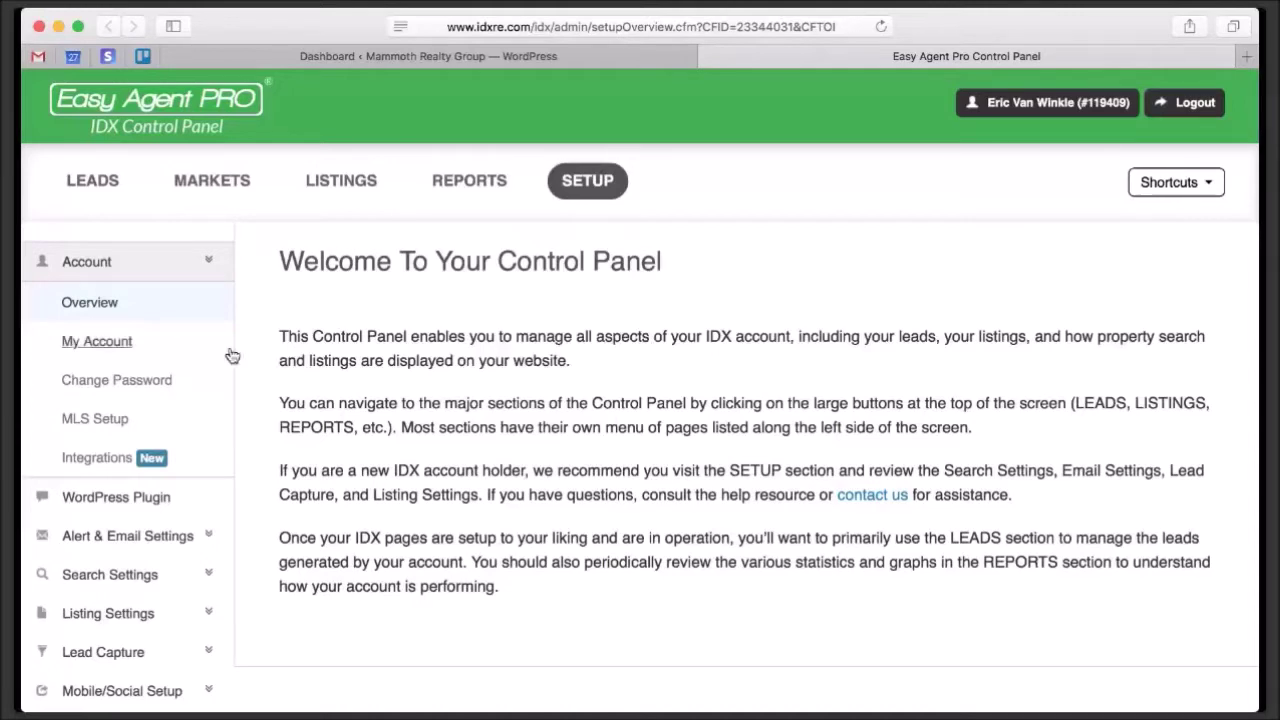
Open the Markets section of the IDX control panel and review the list of existing markets.
click(213, 186)
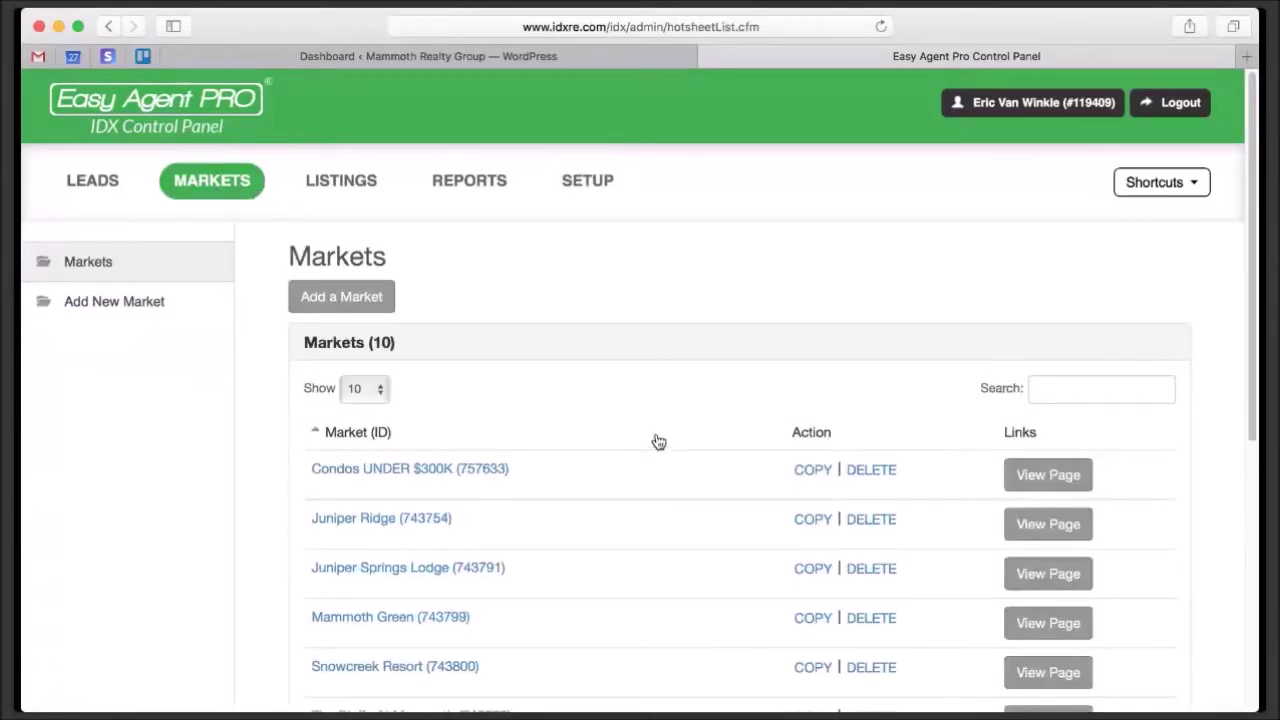
scroll(655, 439, down, 3)
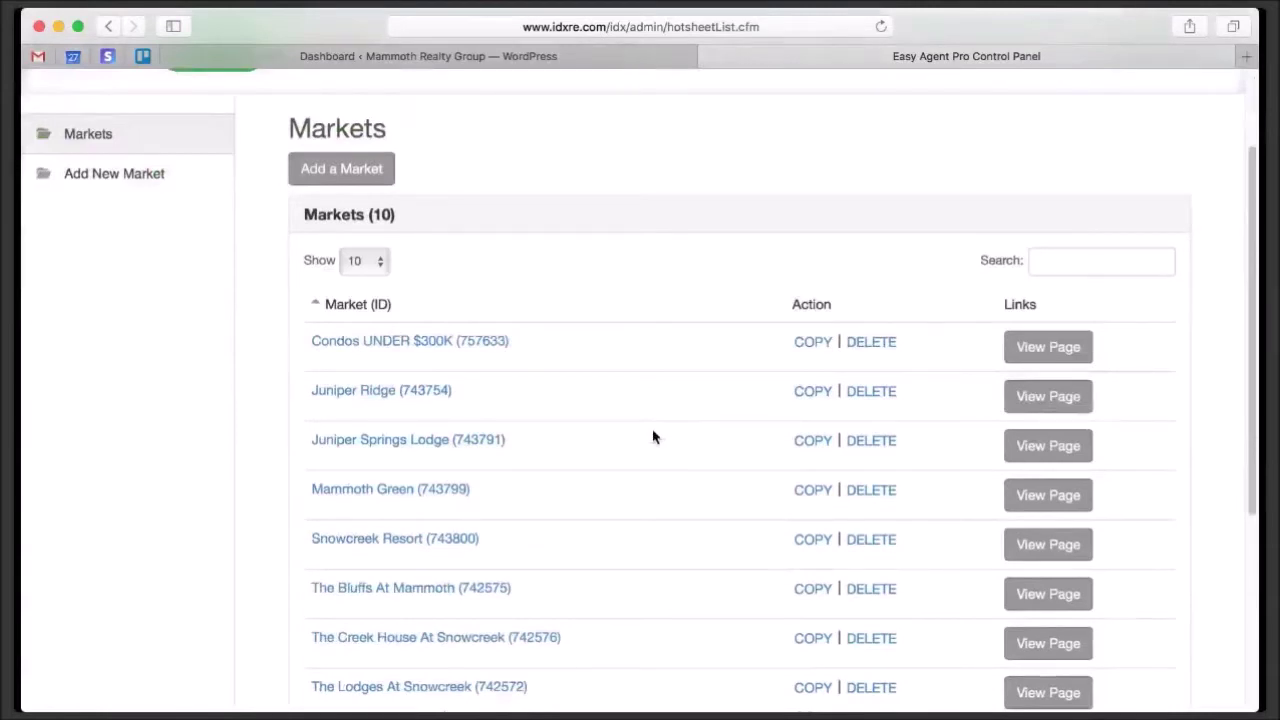
scroll(652, 437, down, 4)
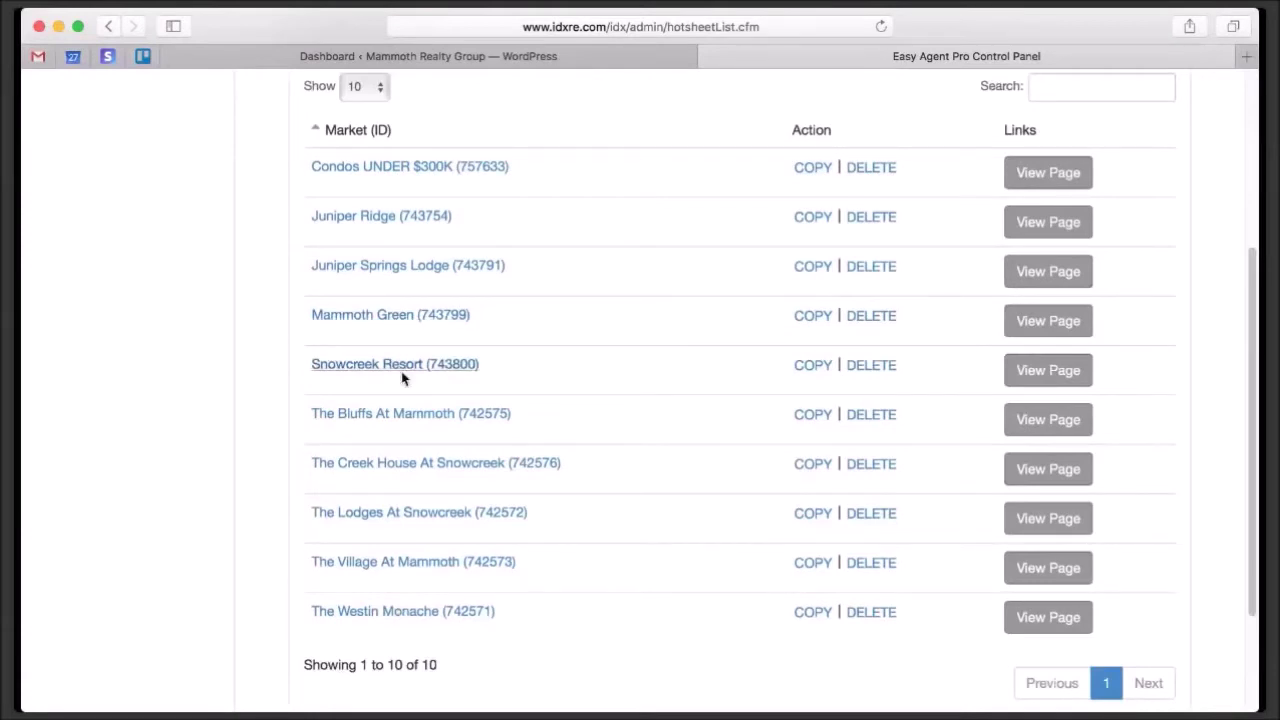
scroll(421, 299, up, 4)
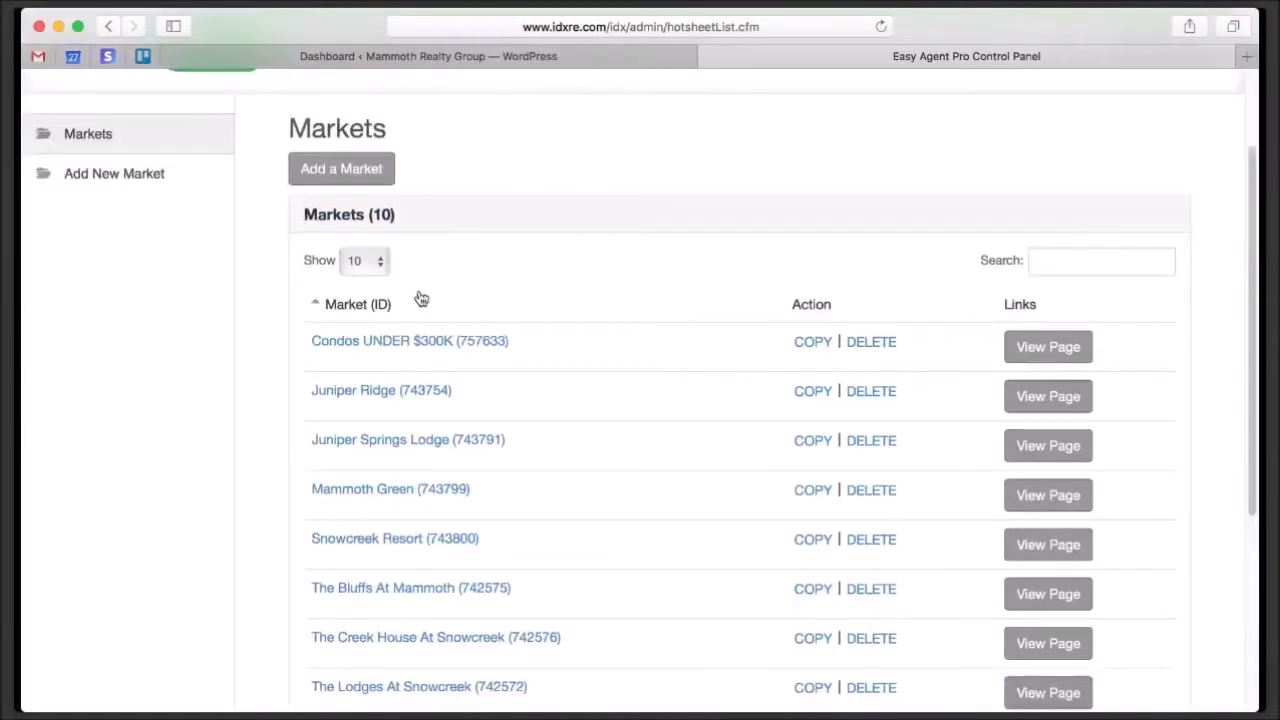
scroll(421, 299, up, 3)
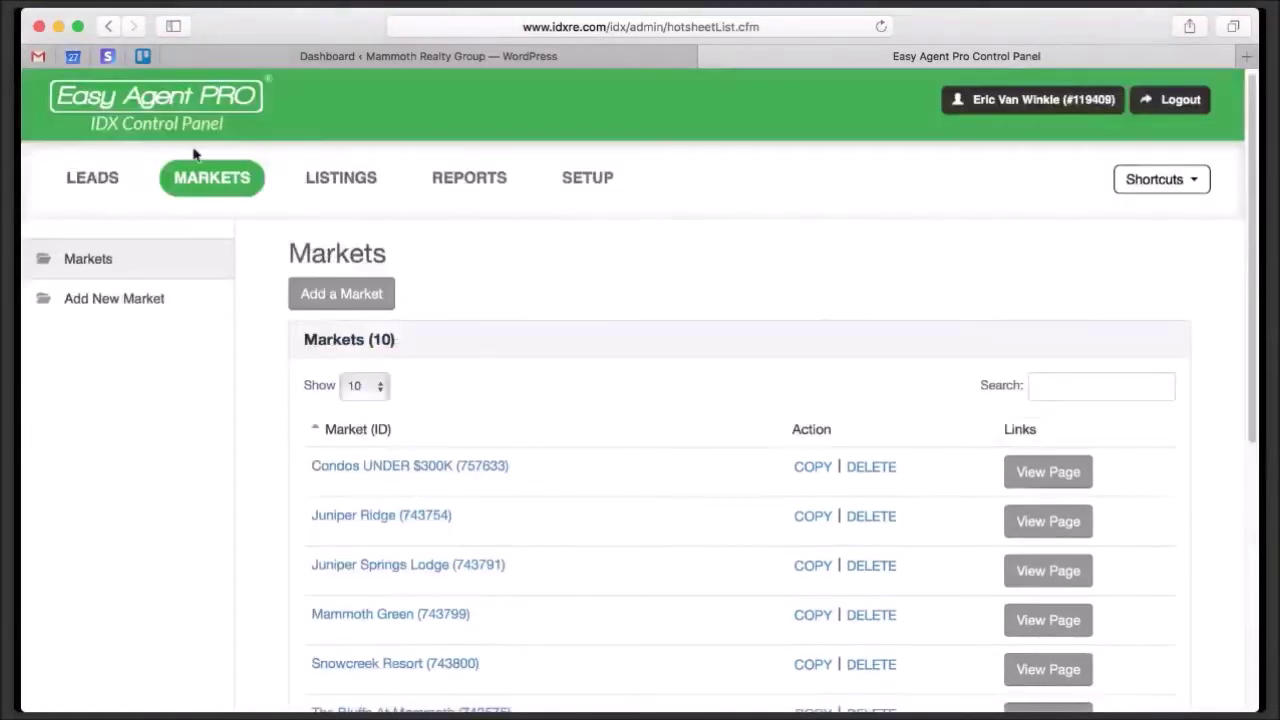
Start a new market named "Webinar Test" with the type Advanced MLS Search (residential only, limited to one MLS).
click(333, 304)
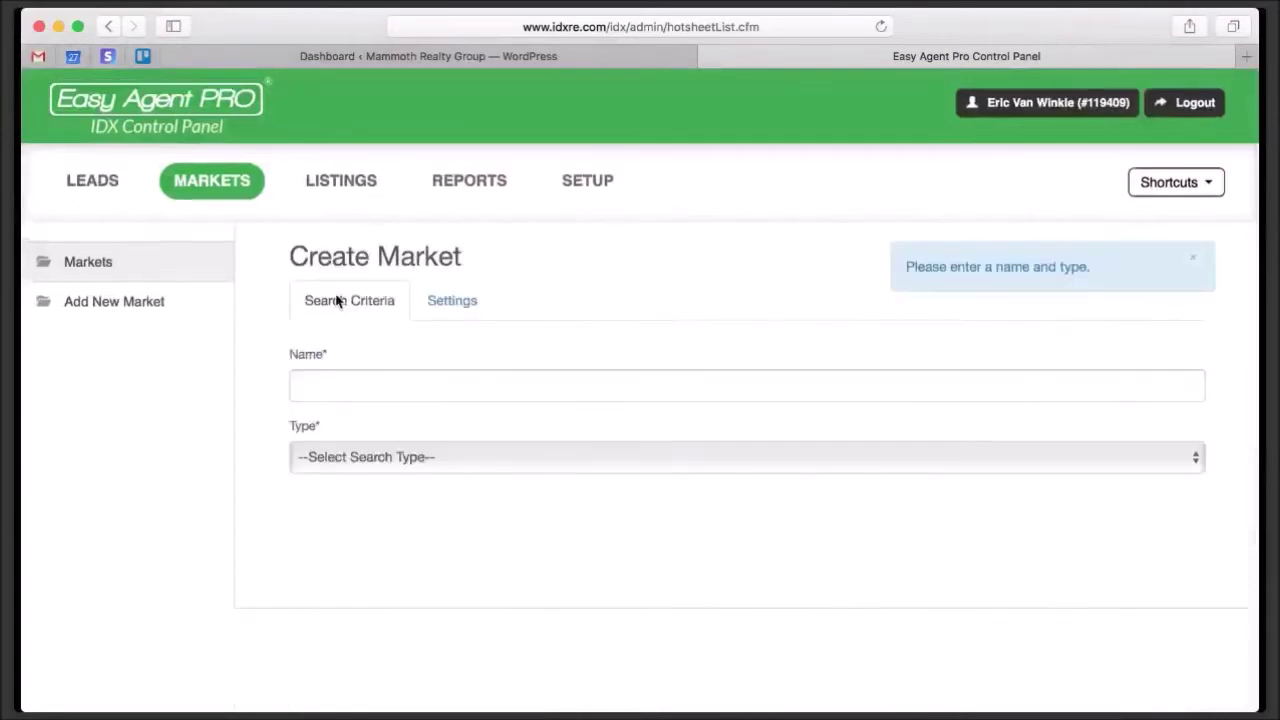
click(389, 385)
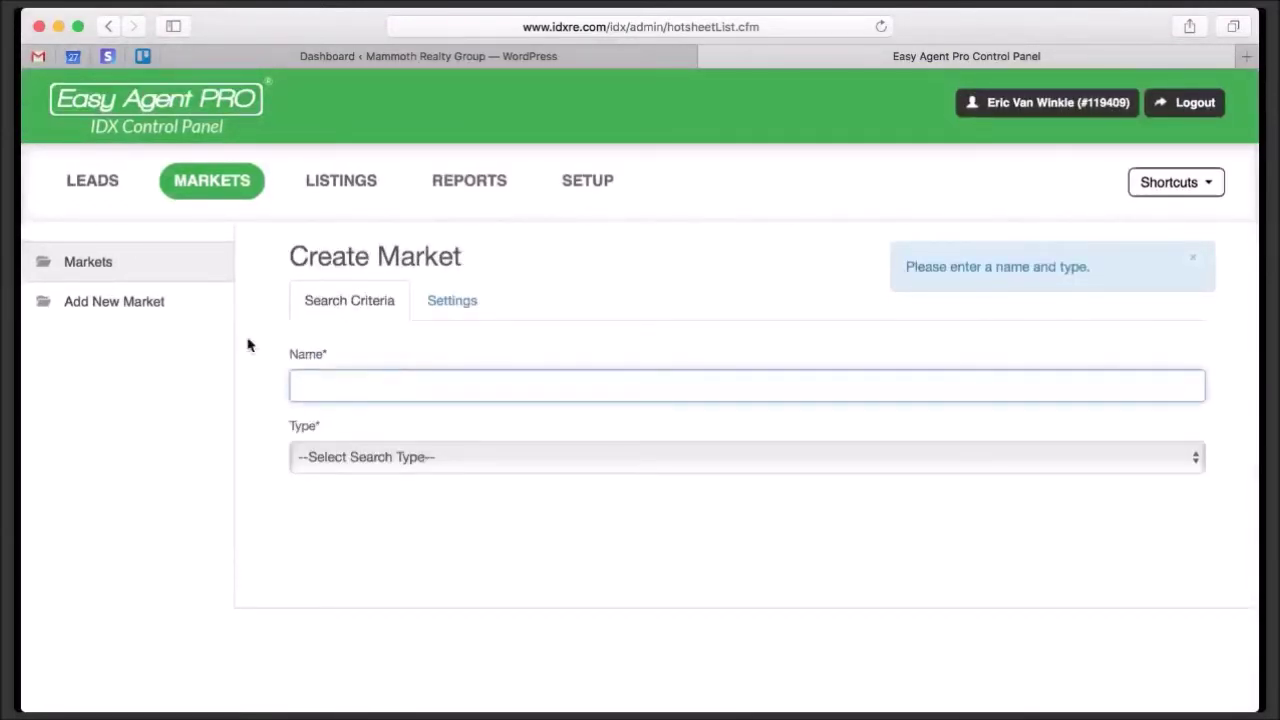
text(Webinar Test)
key(Tab)
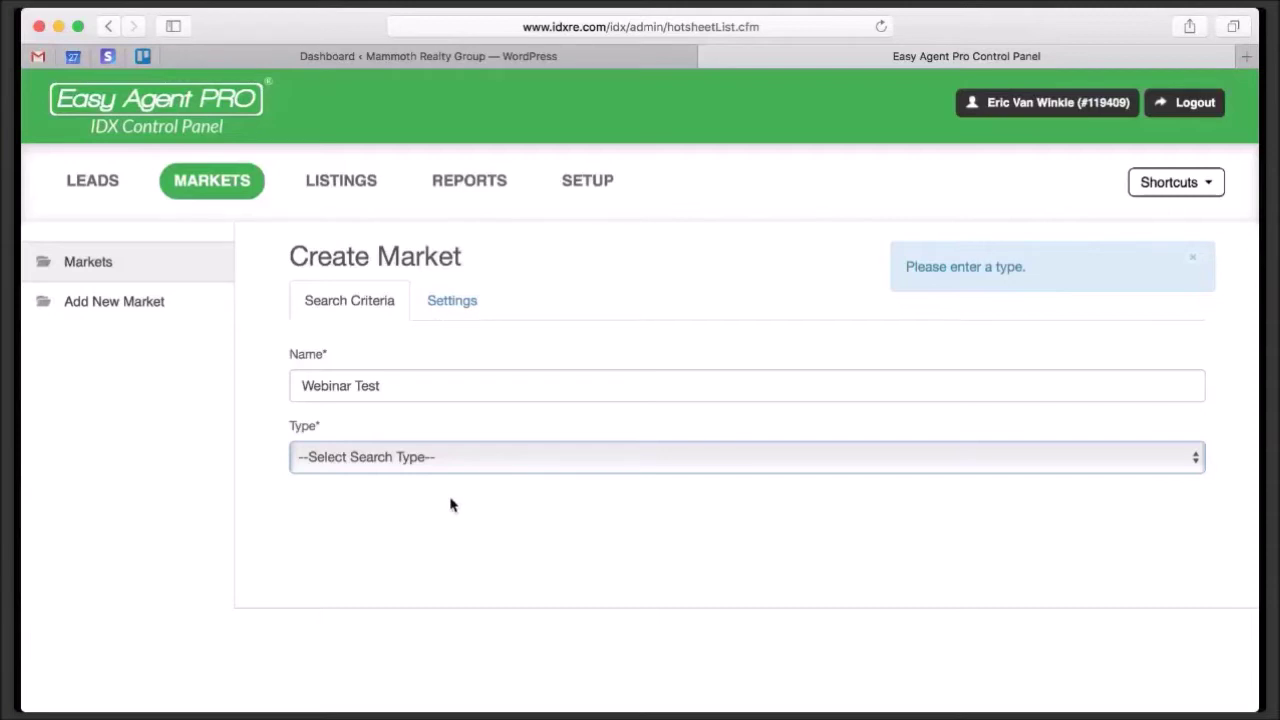
click(450, 505)
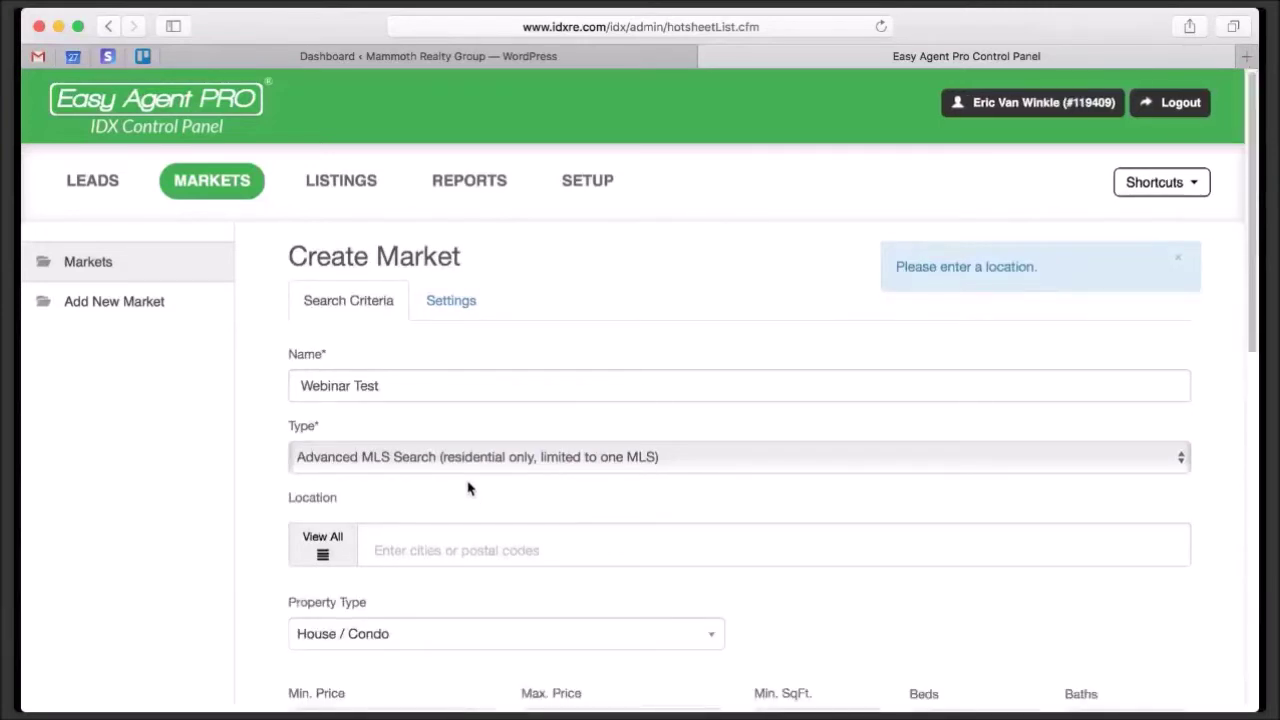
Examine the new market's search criteria, including the available Style and MLS Area options.
scroll(174, 480, down, 5)
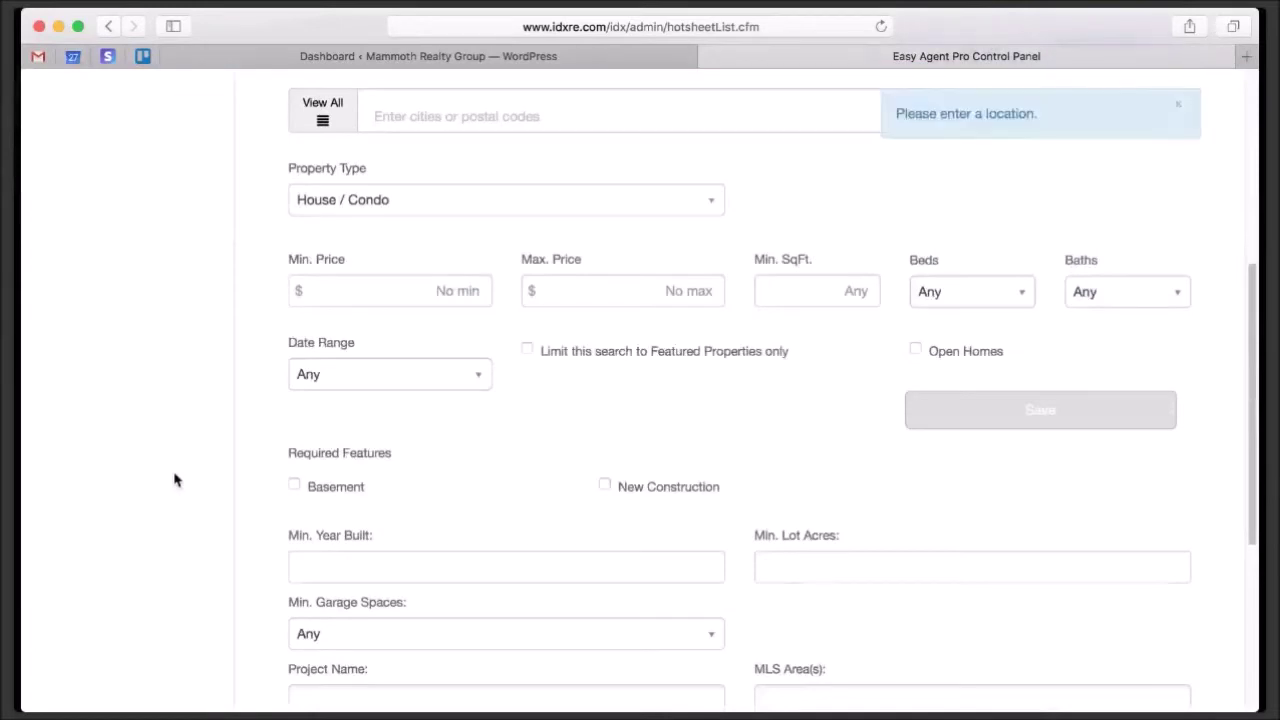
scroll(174, 480, down, 3)
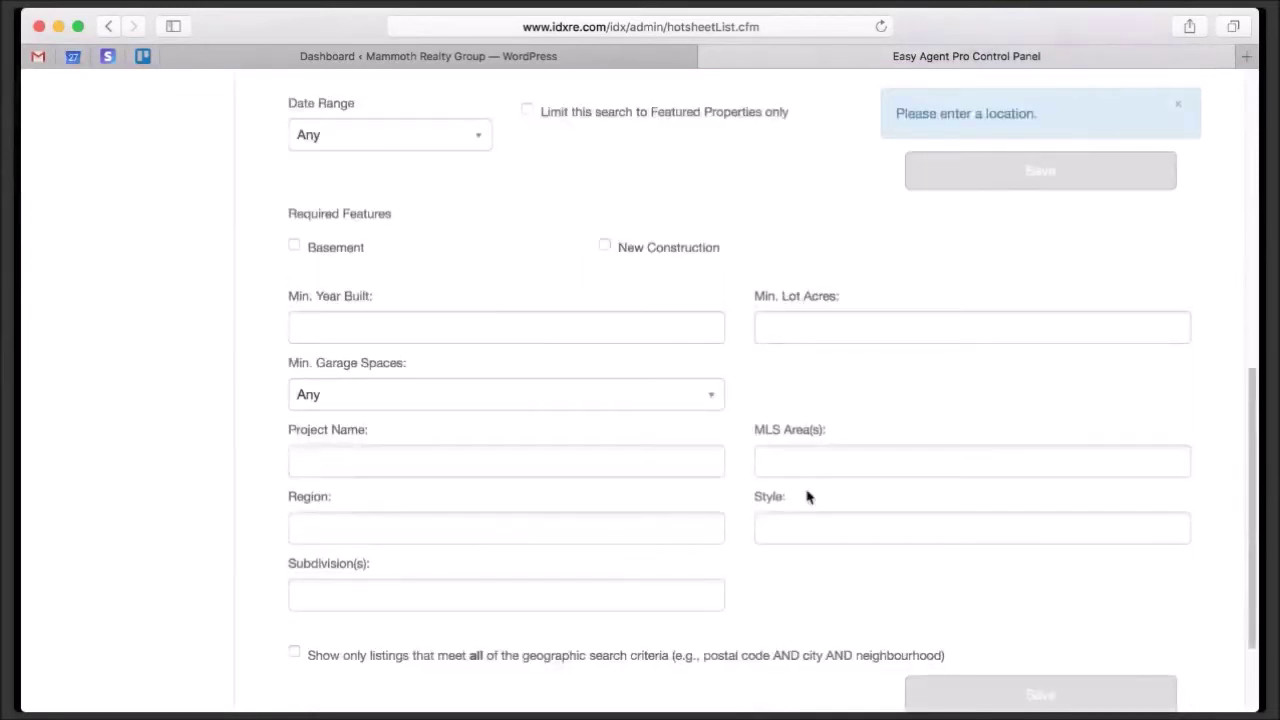
click(871, 532)
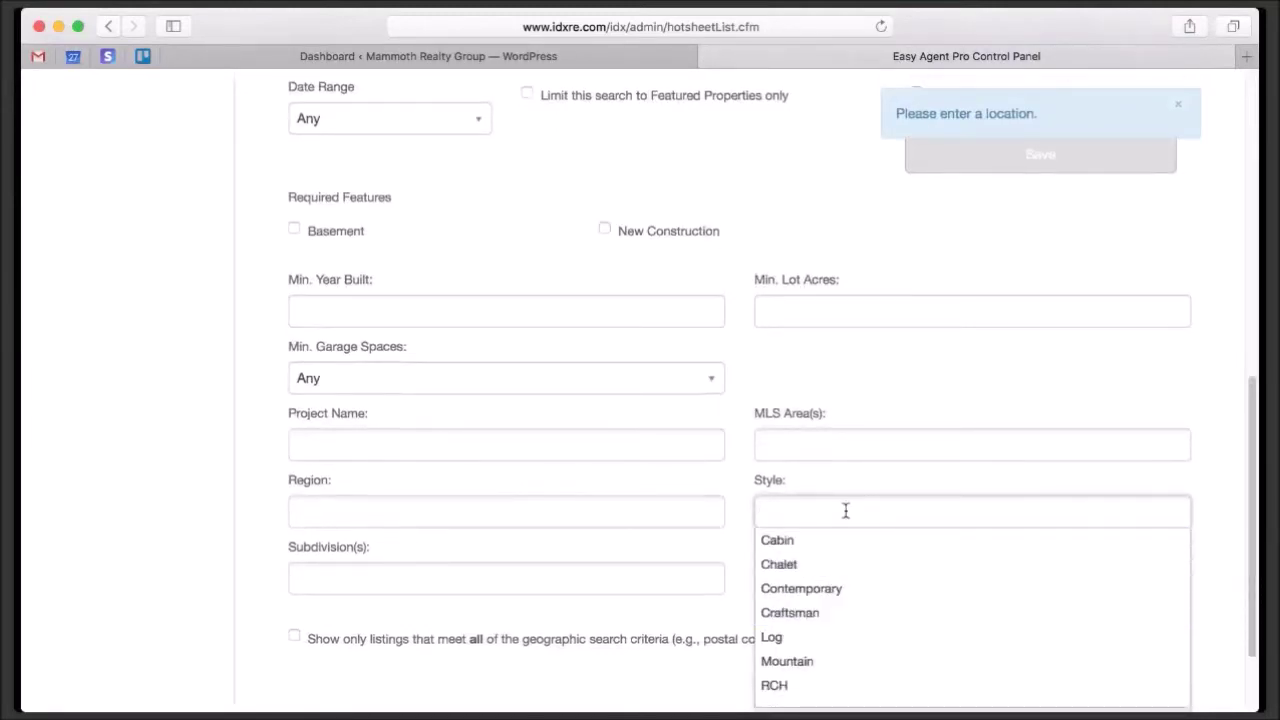
click(837, 449)
scroll(866, 505, down, 1)
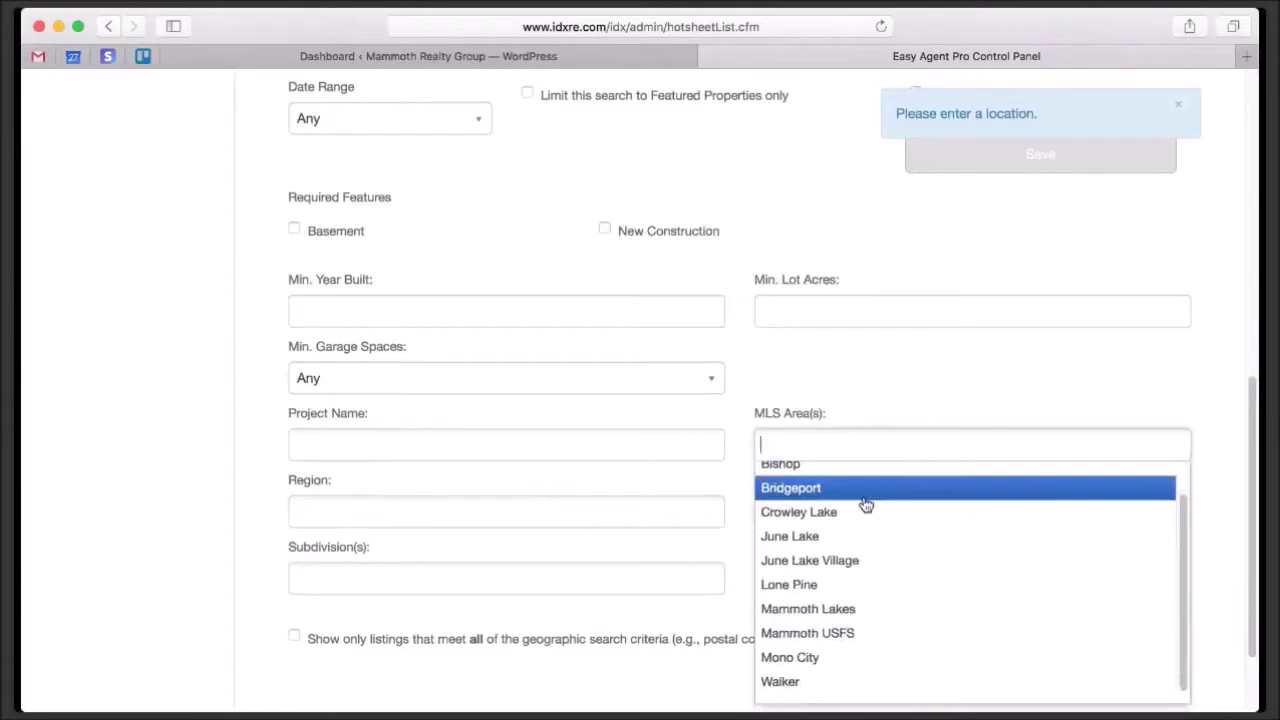
scroll(866, 505, up, 1)
scroll(863, 503, down, 1)
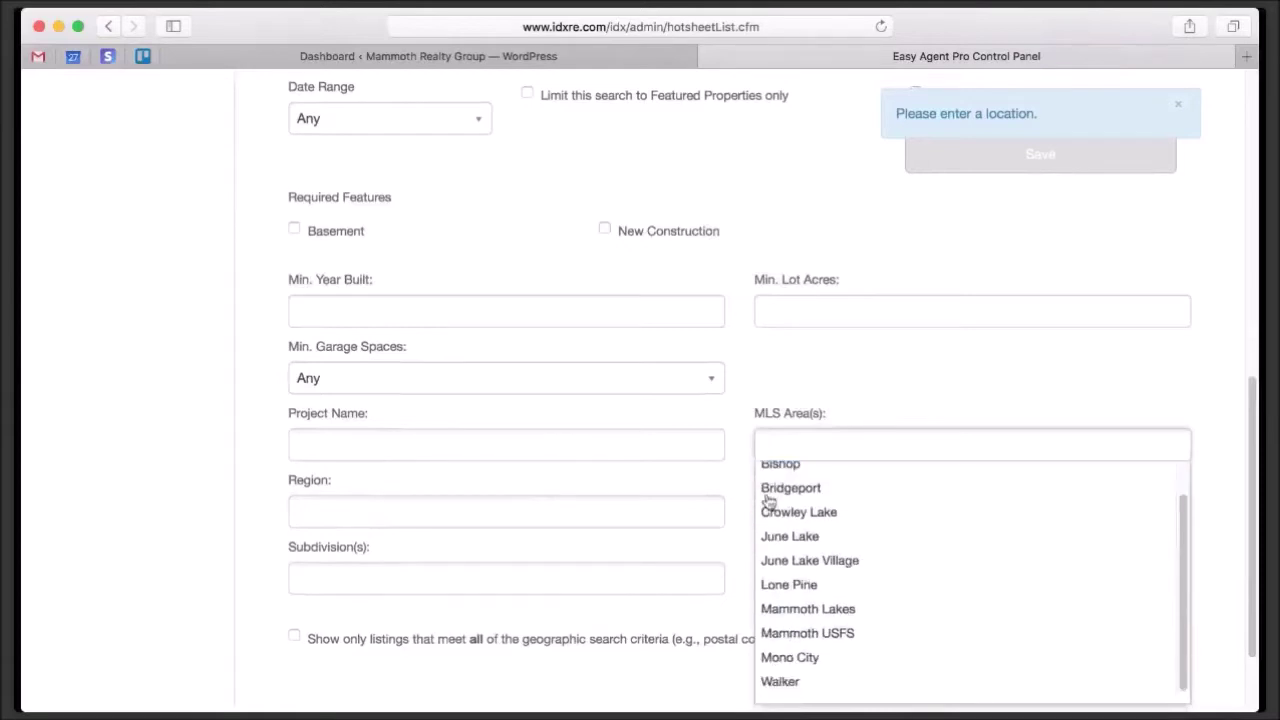
Examine the Region and Subdivision options available for the market's search criteria.
click(443, 511)
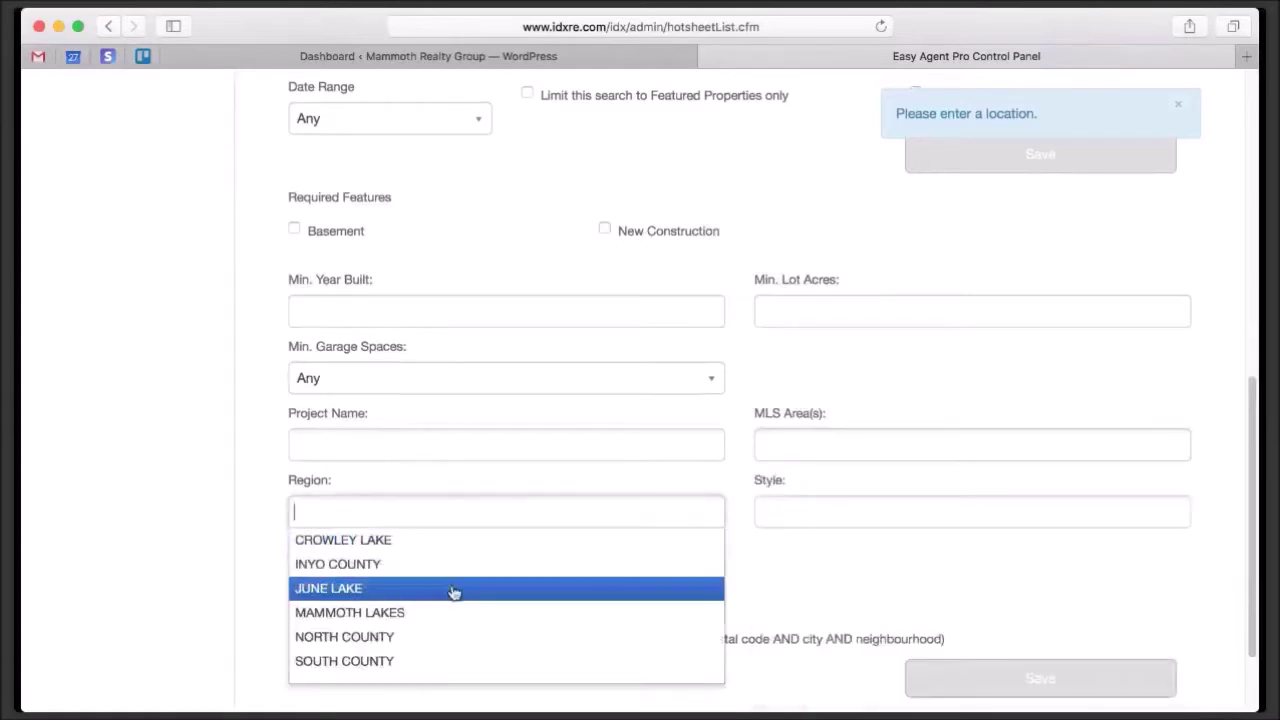
click(171, 503)
click(413, 578)
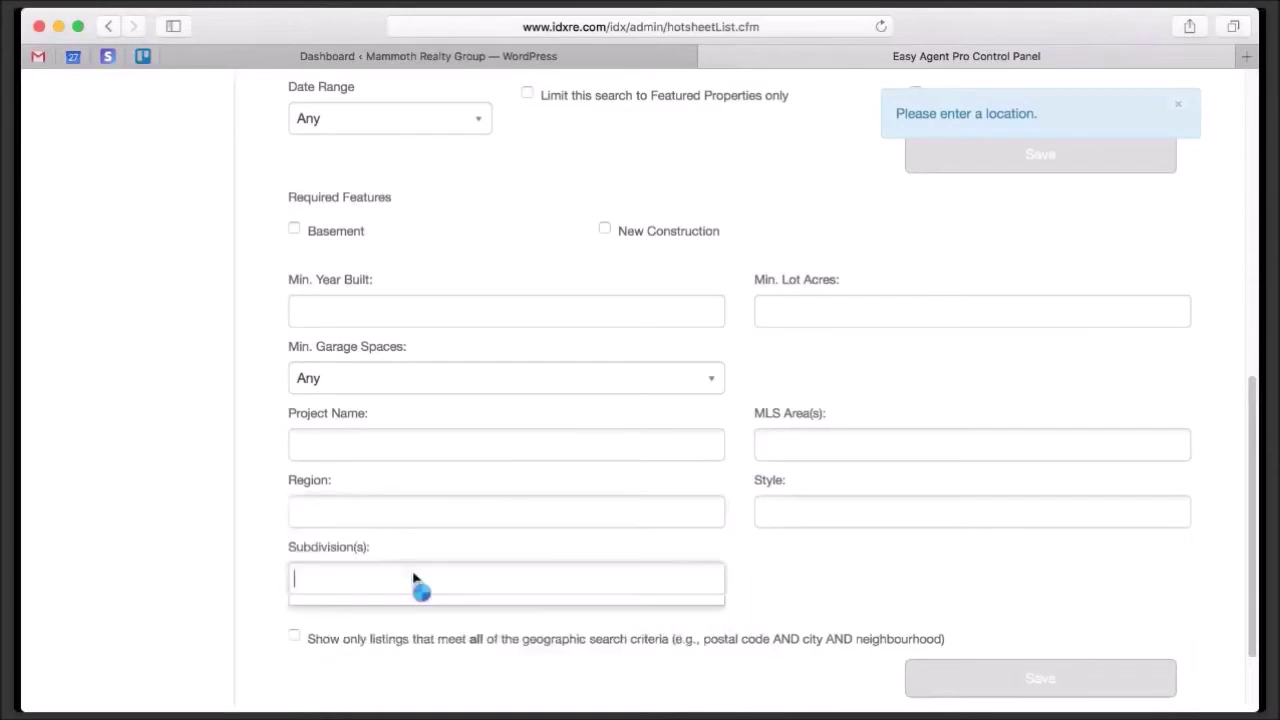
scroll(490, 495, down, 3)
scroll(657, 514, down, 6)
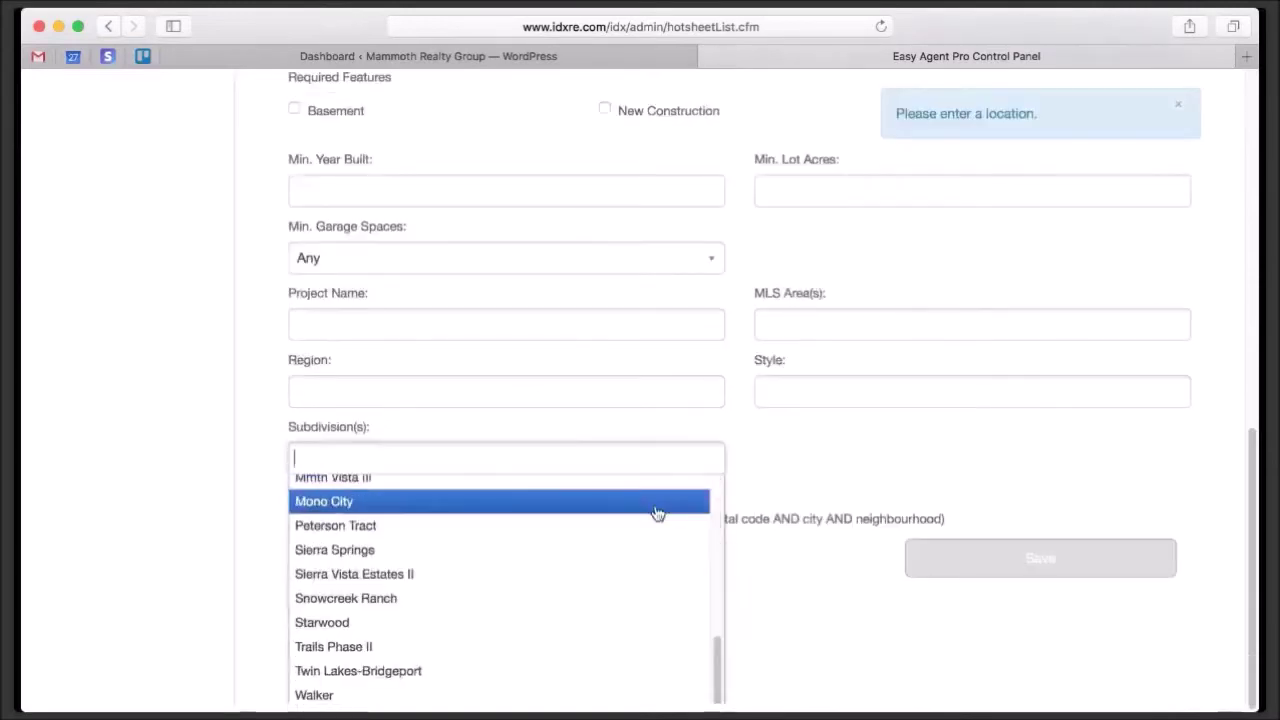
click(190, 497)
scroll(197, 495, up, 8)
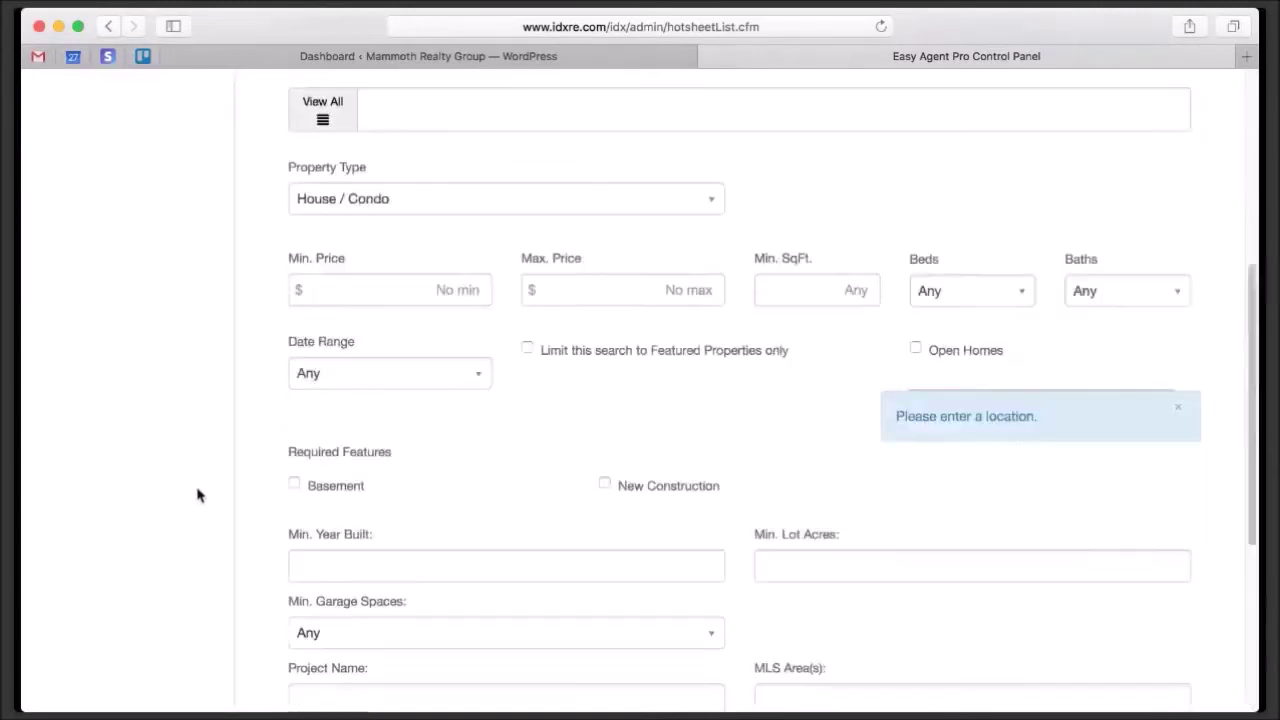
scroll(712, 532, up, 3)
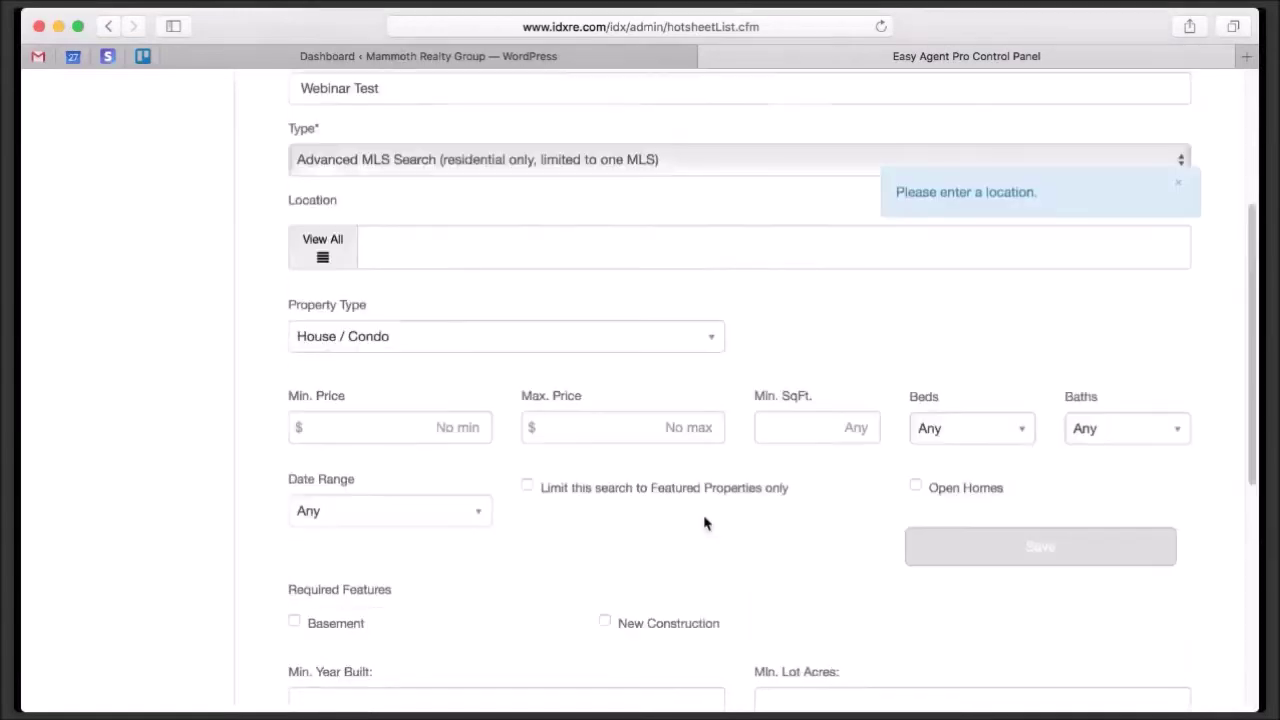
scroll(704, 523, up, 2)
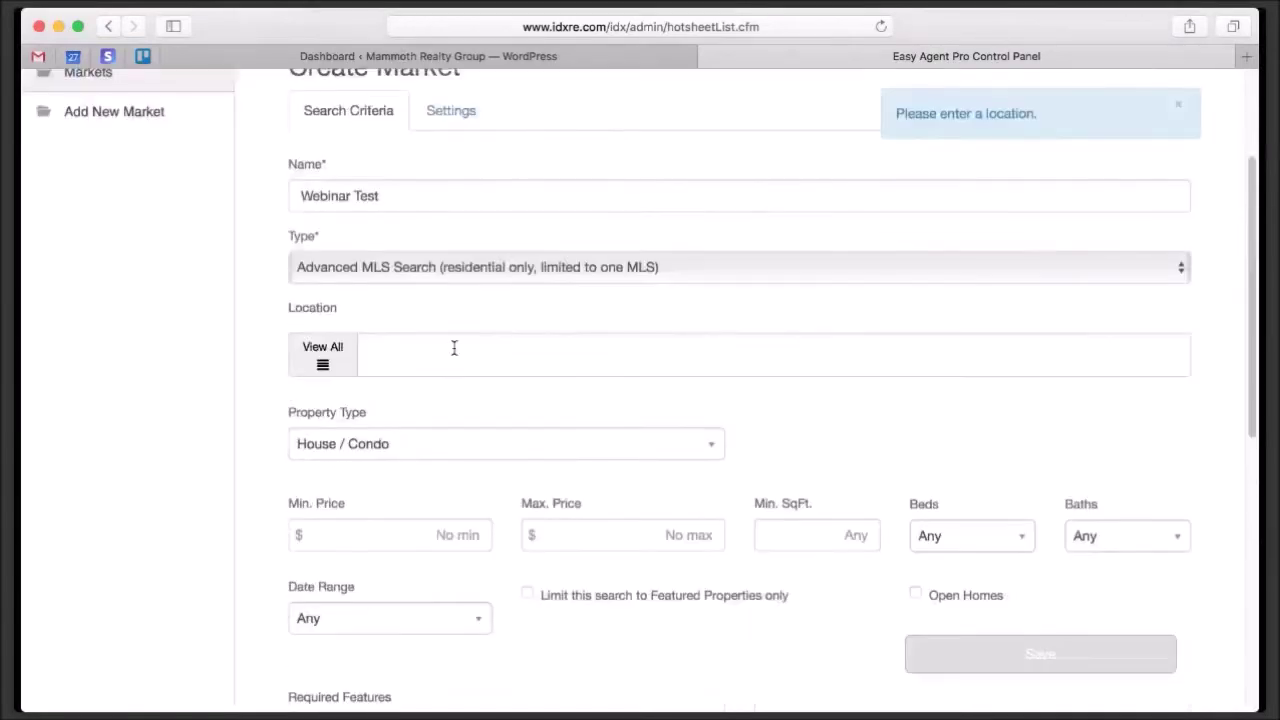
Add Bishop and Lone Pine to the market's location from the full city list, and remove both again.
click(323, 370)
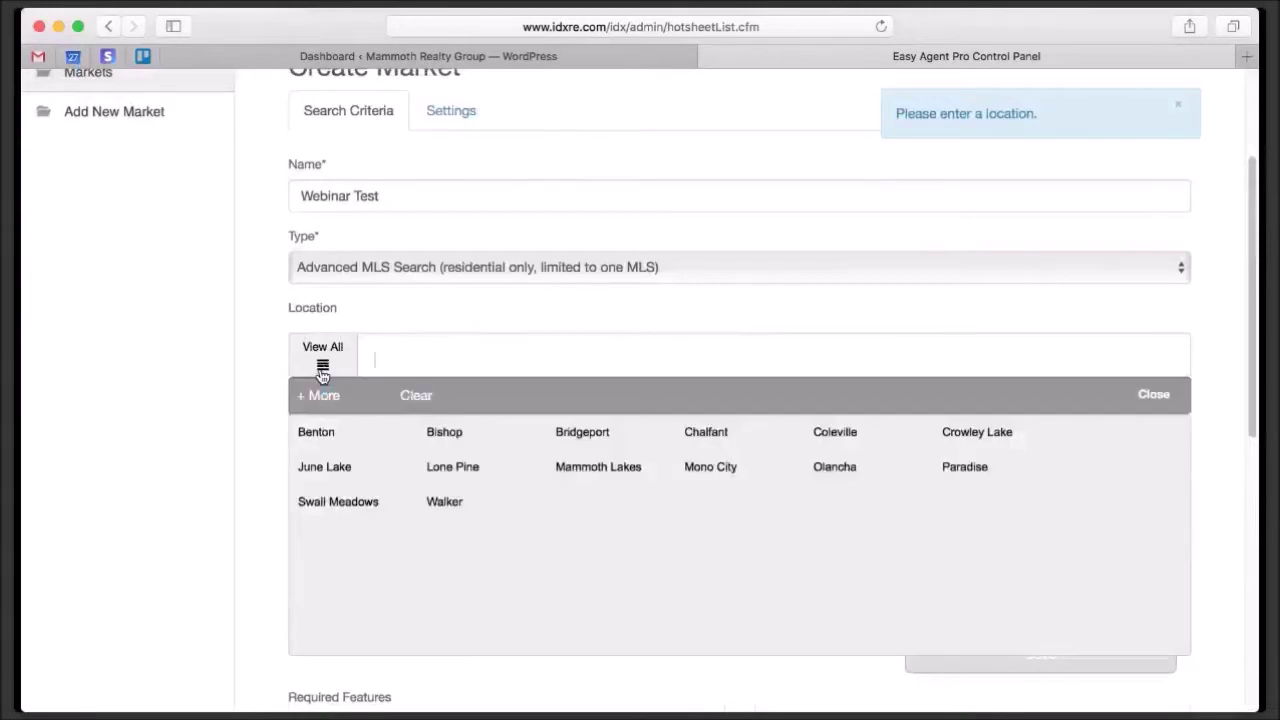
click(470, 434)
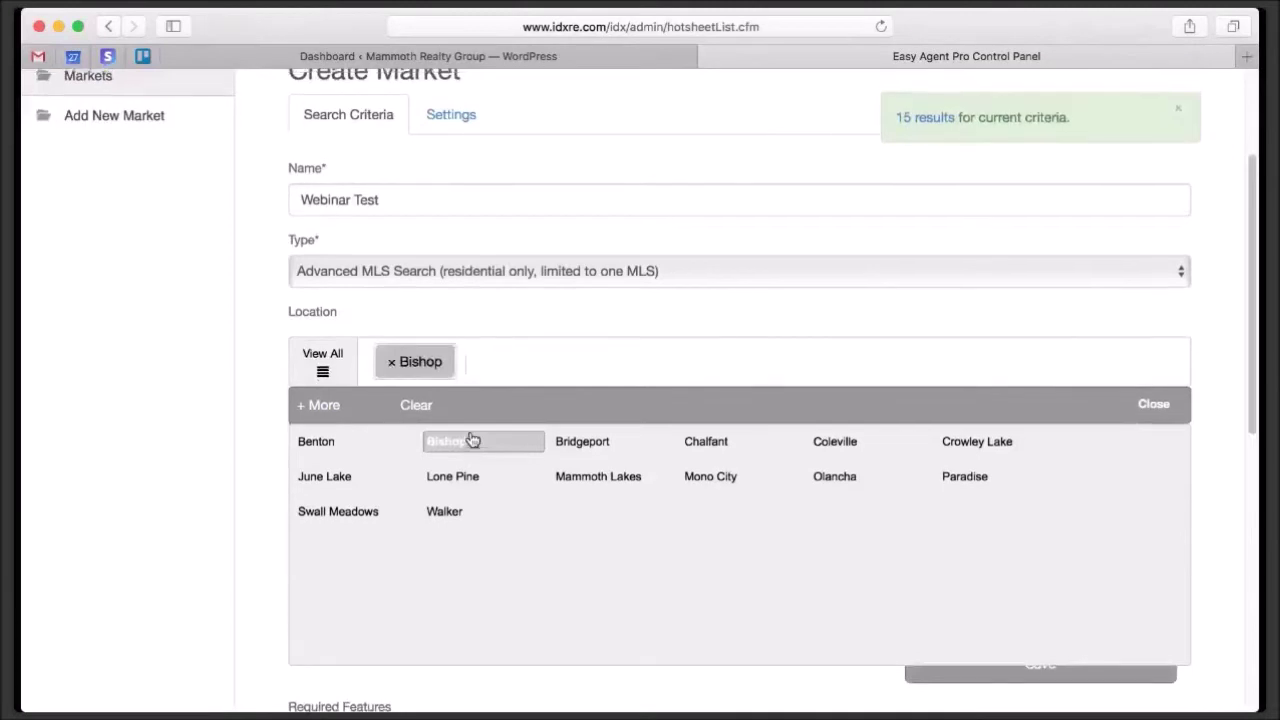
scroll(700, 280, up, 1)
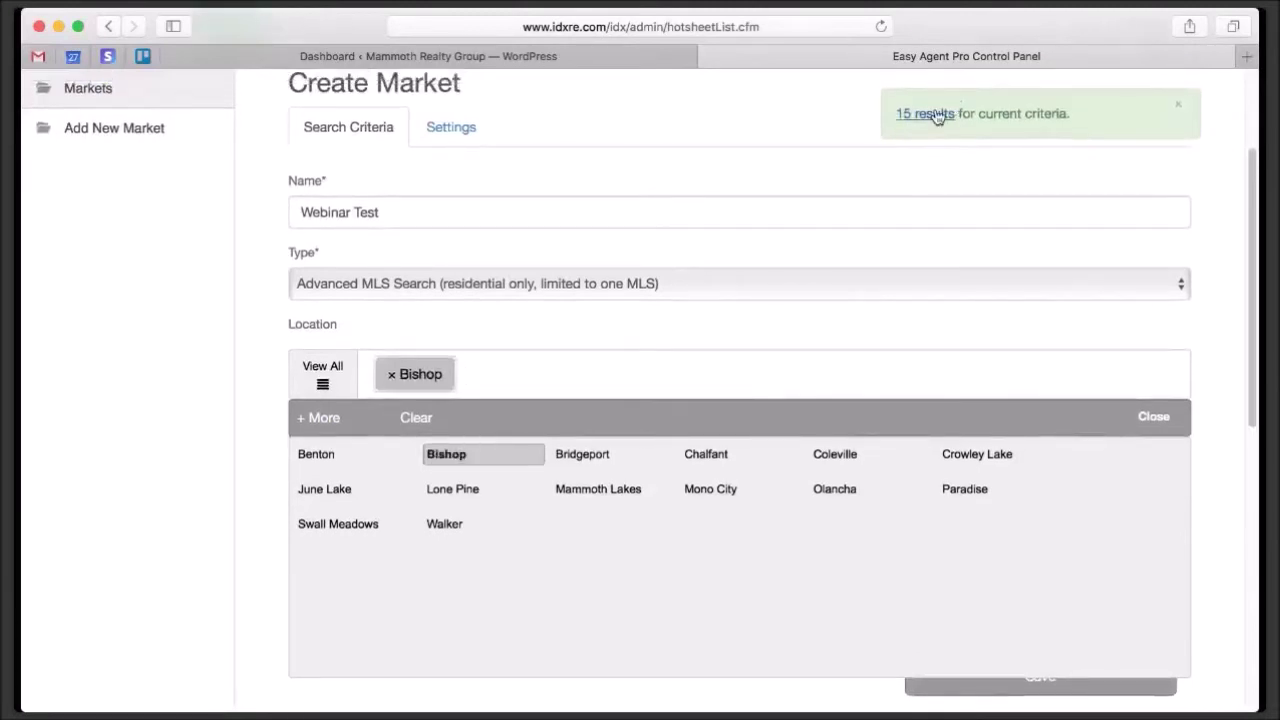
click(440, 492)
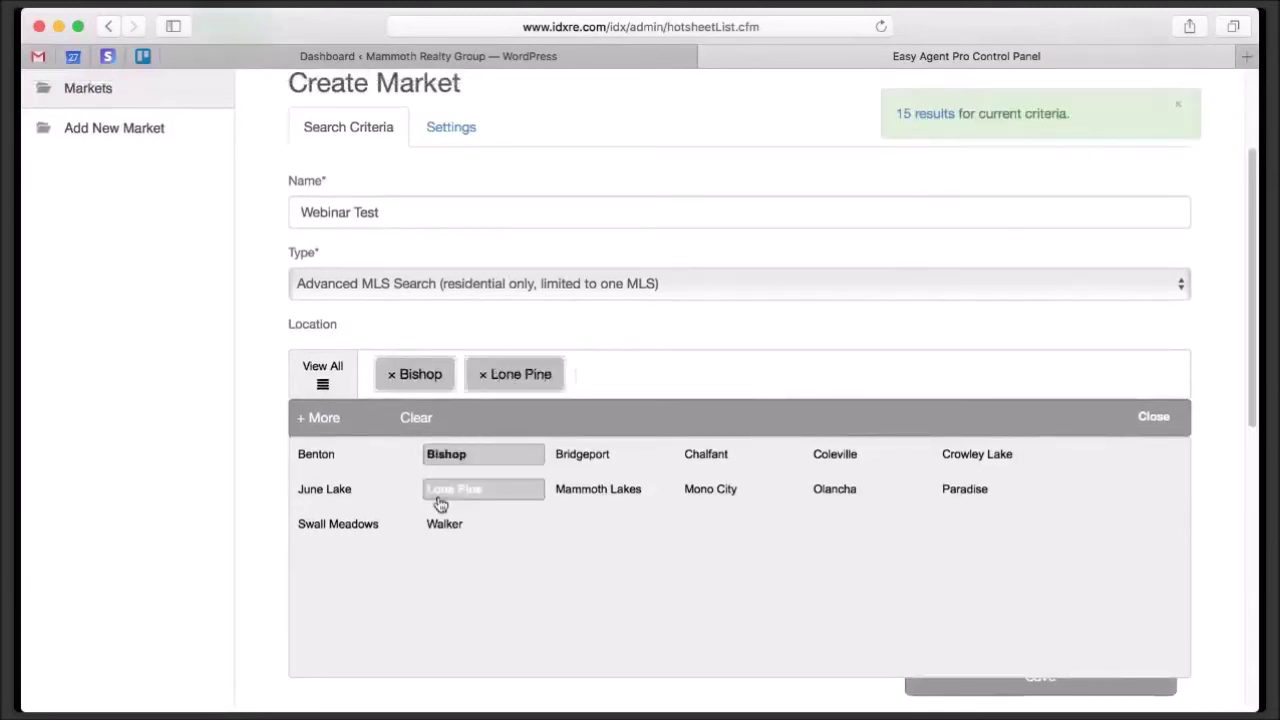
click(393, 373)
click(392, 374)
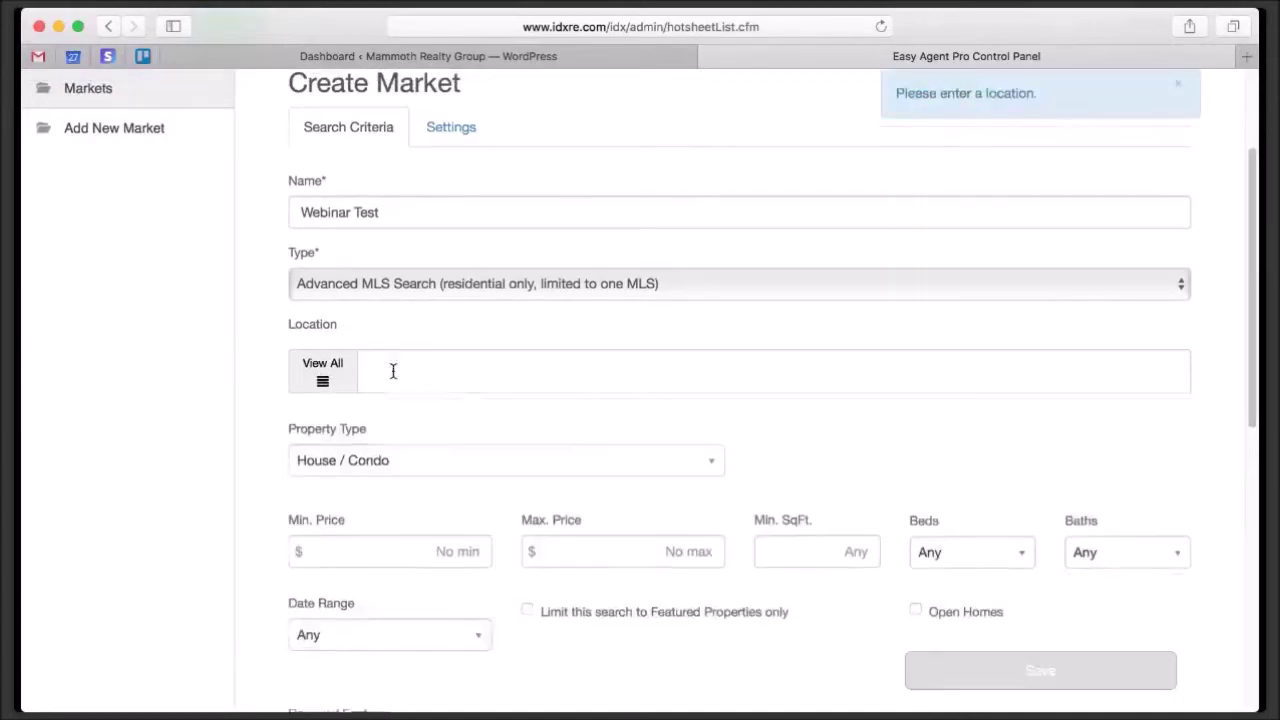
Add Mono City as the market's location and remove it again.
click(324, 383)
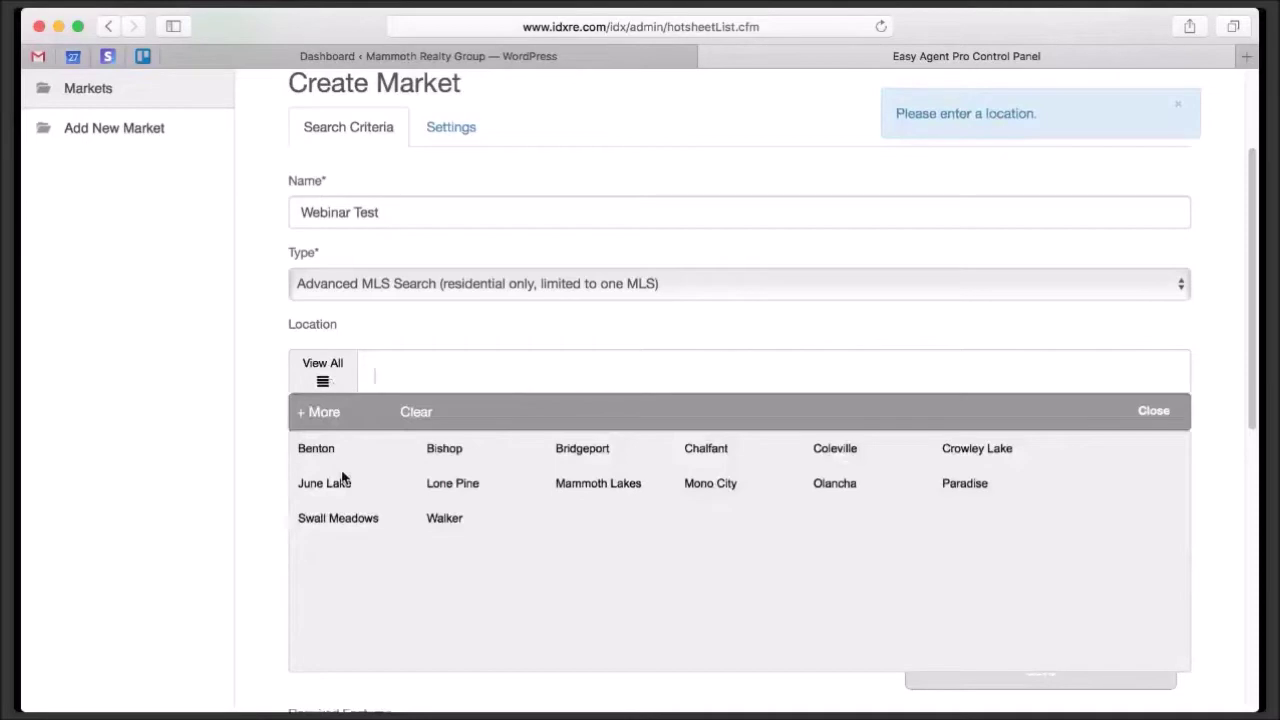
click(716, 484)
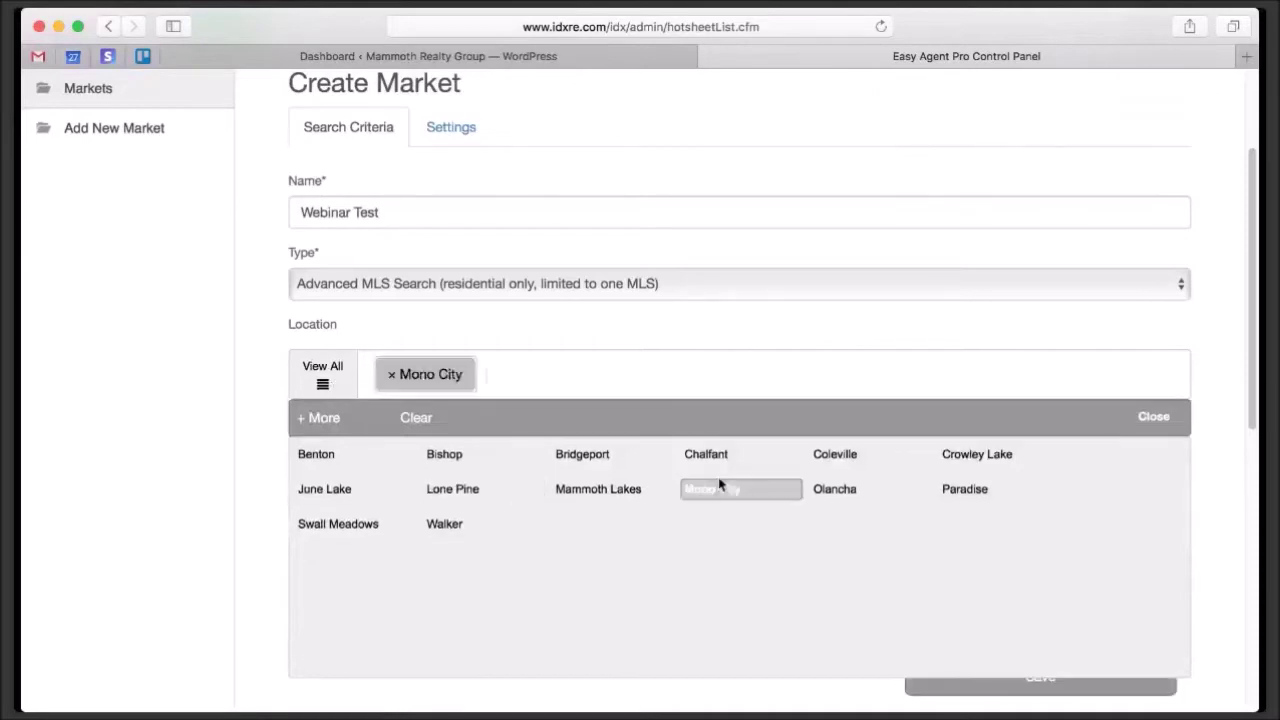
click(391, 376)
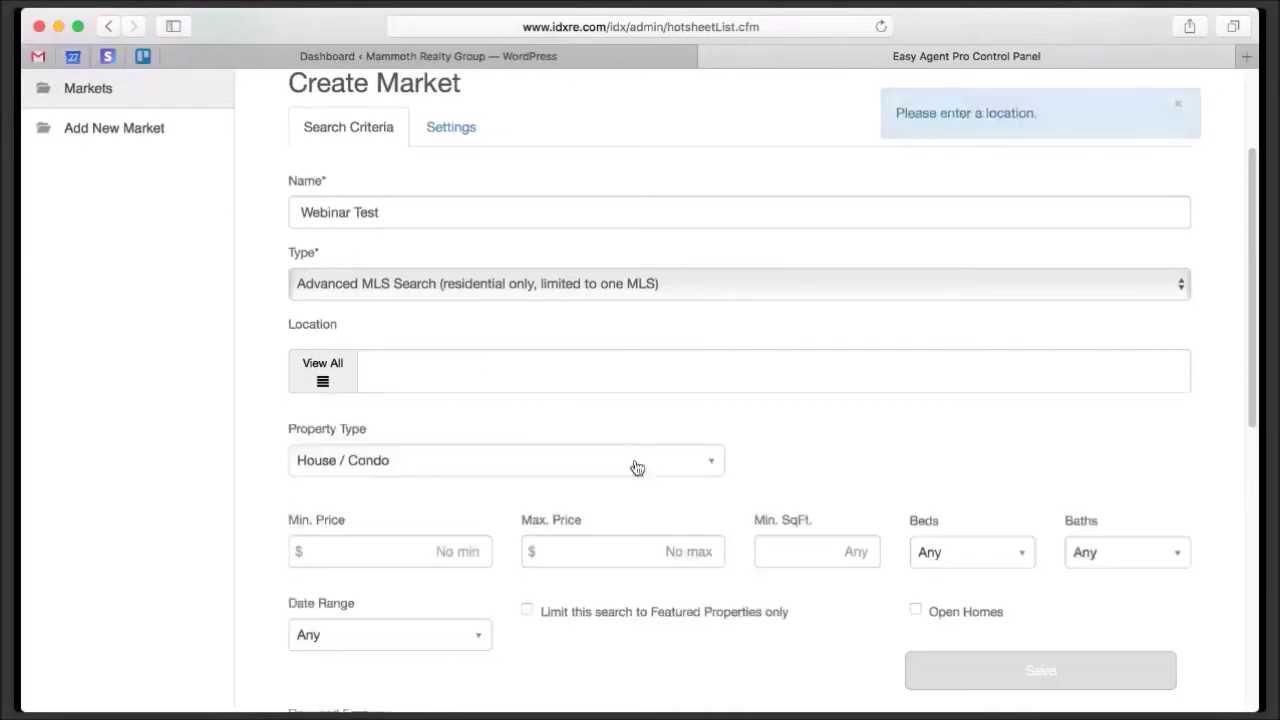
Set the market's location to Bishop from the full city list and close the list.
click(335, 378)
click(466, 460)
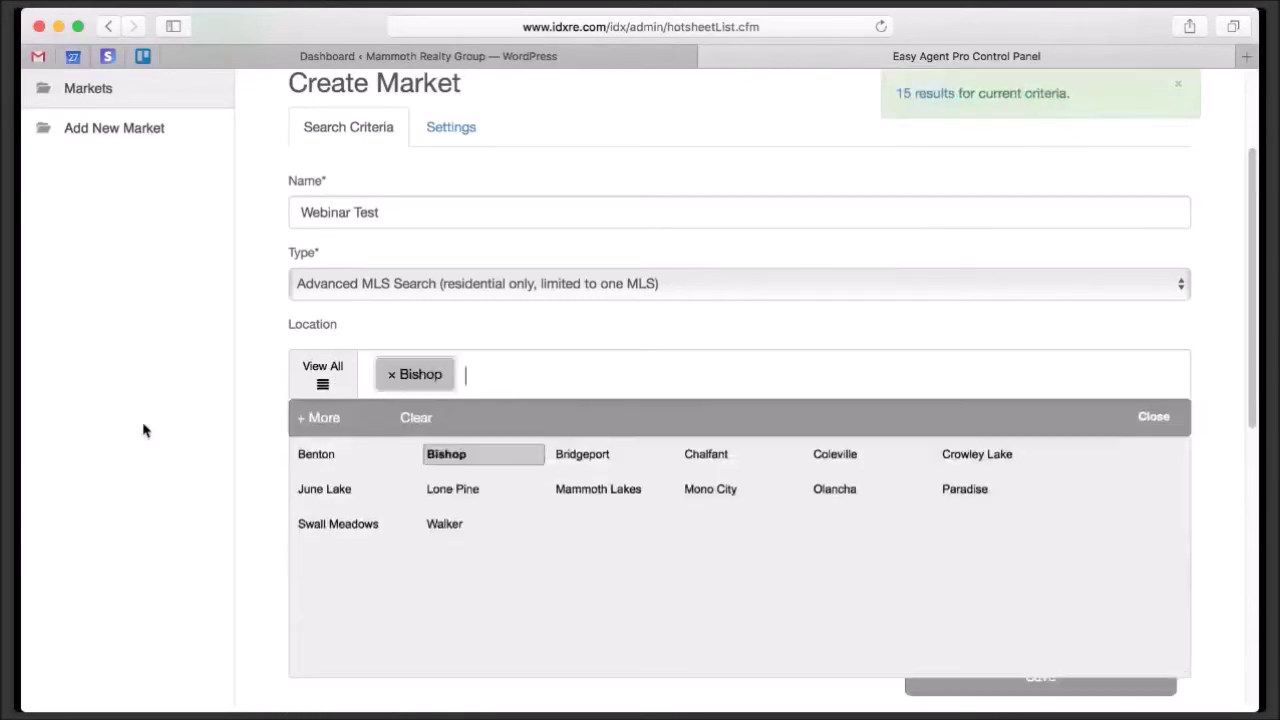
click(1154, 418)
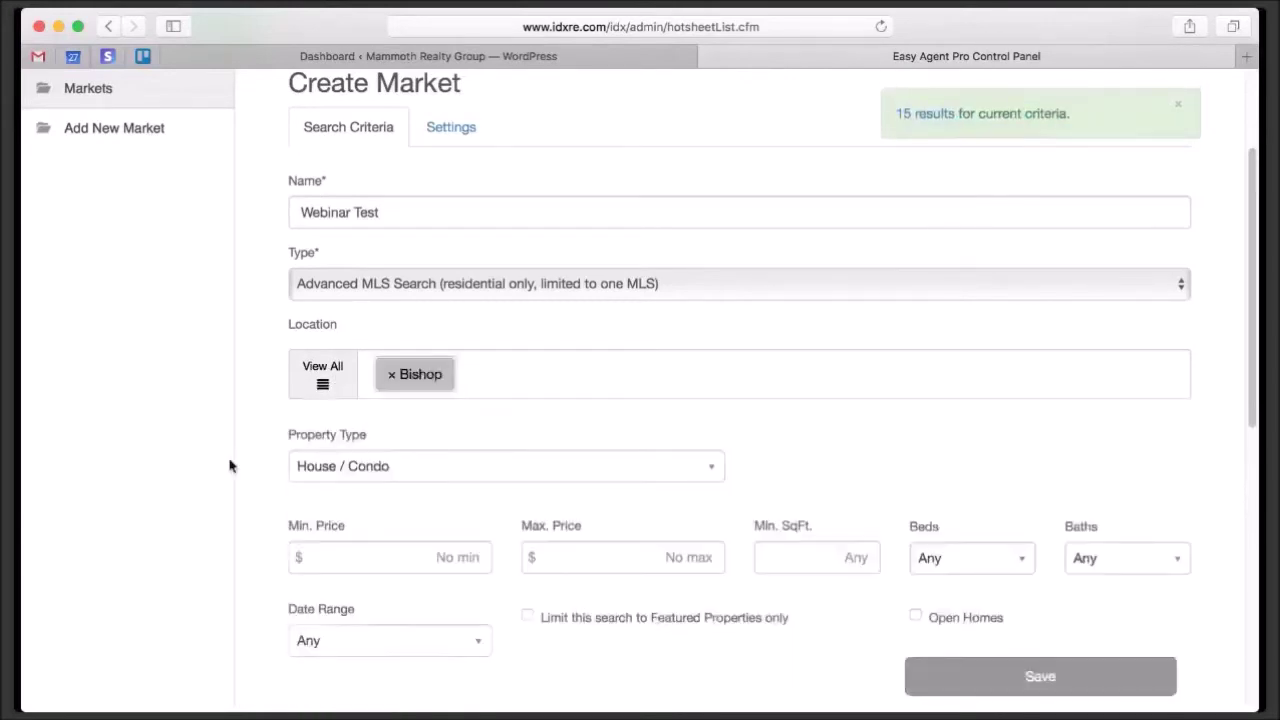
scroll(152, 448, down, 1)
scroll(152, 448, down, 3)
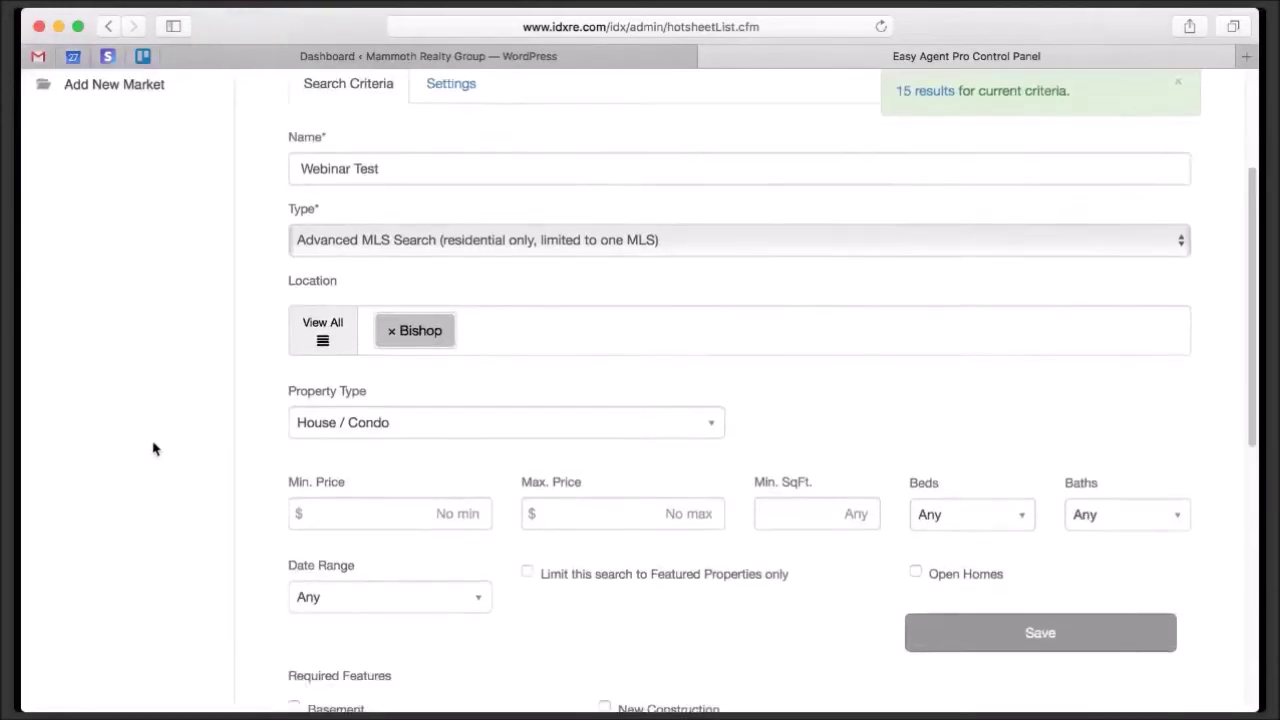
Try a maximum price of 300,000 in the market's search criteria and clear it again.
scroll(463, 470, down, 3)
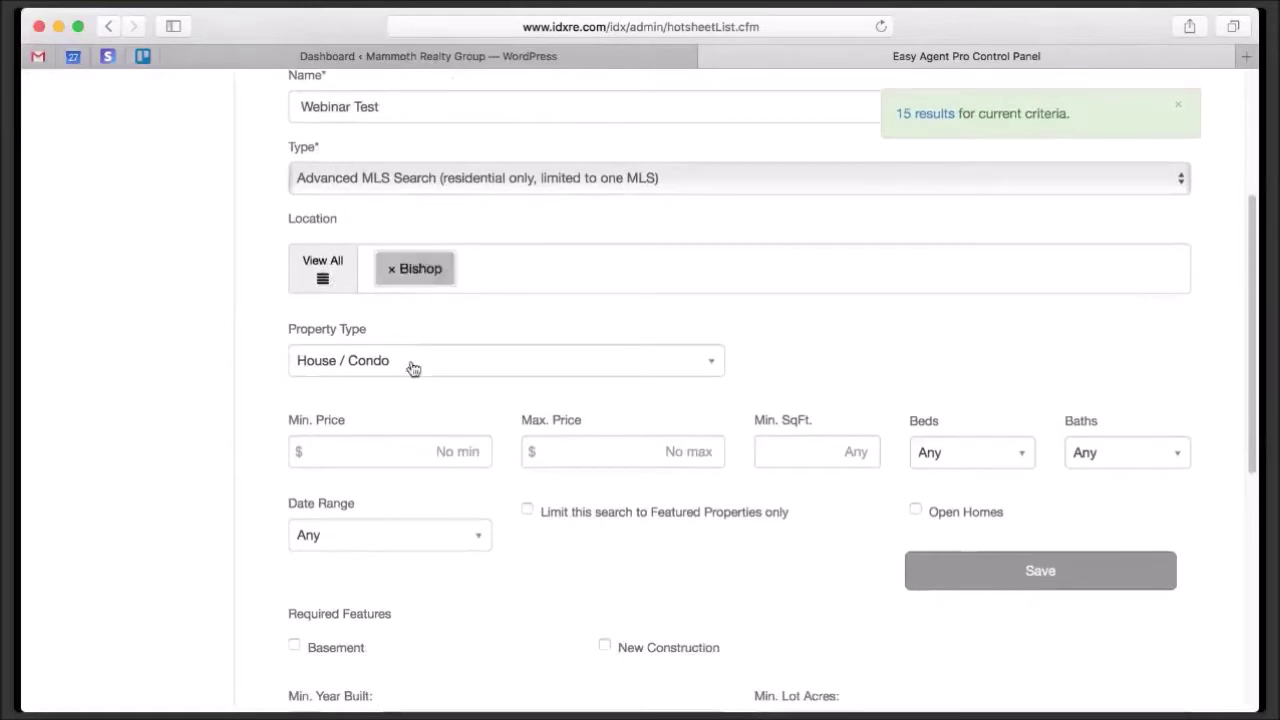
click(679, 444)
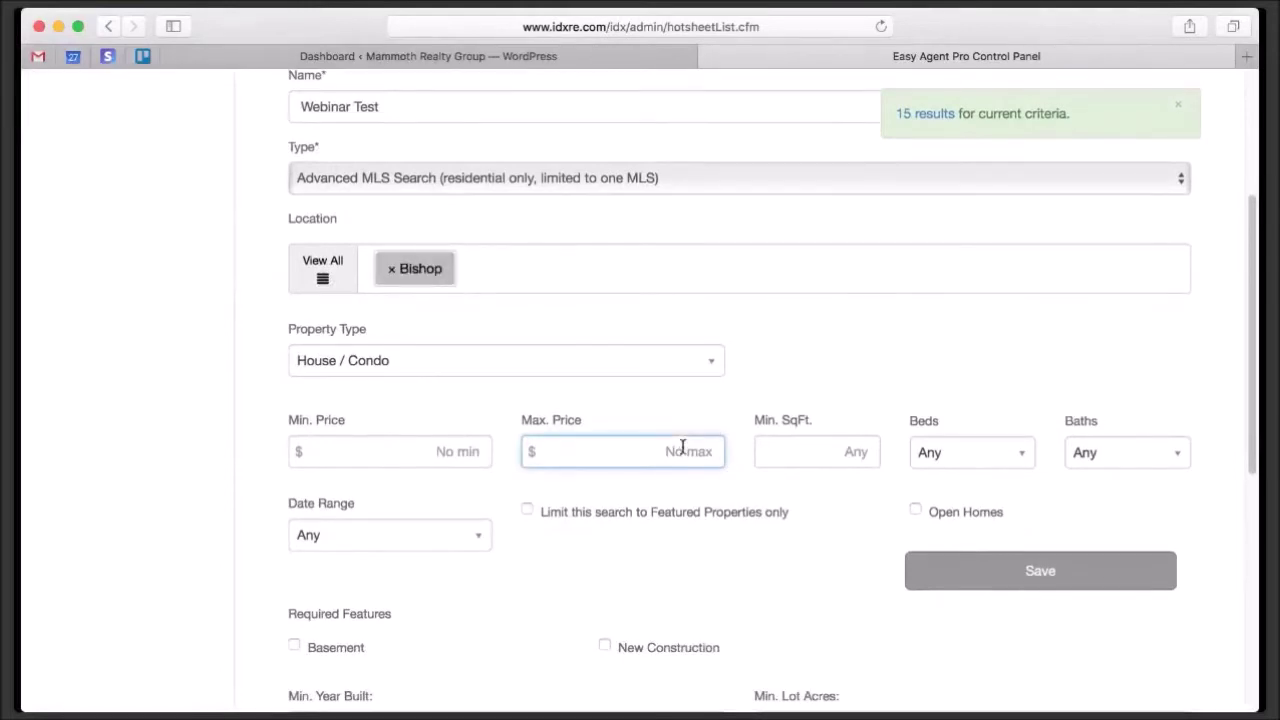
text(300000)
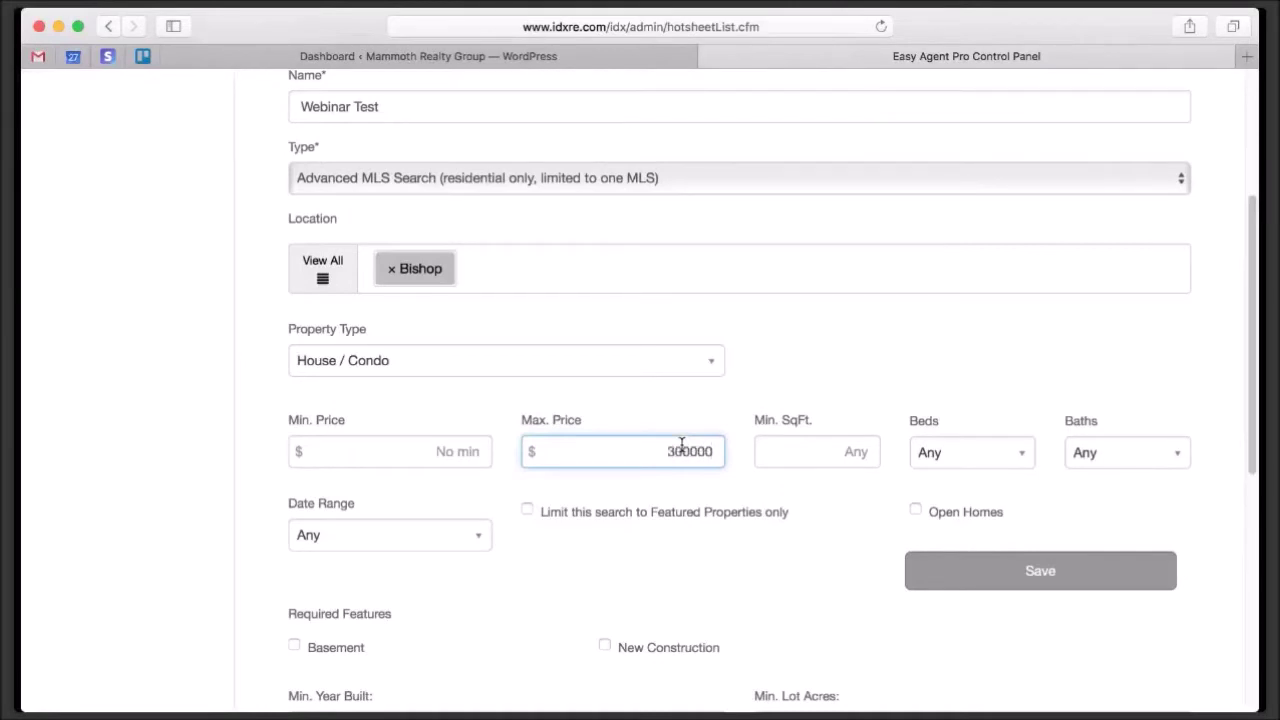
key(Return)
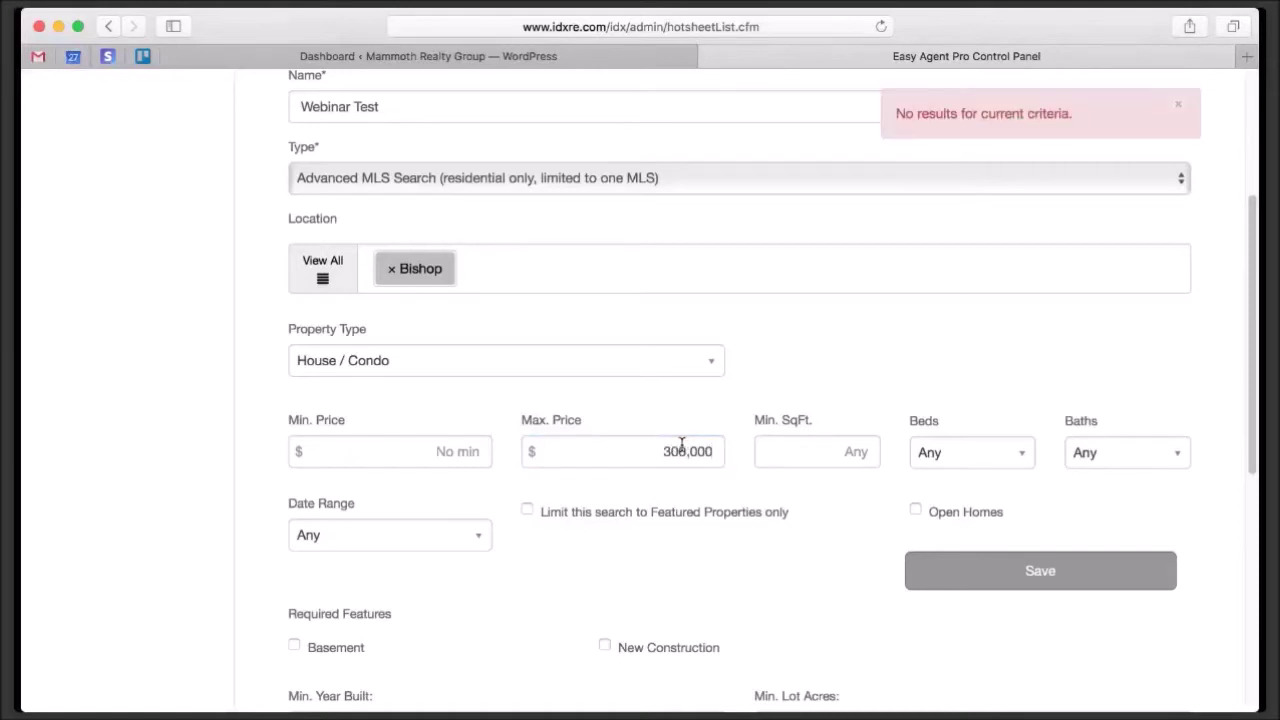
double_click(714, 444)
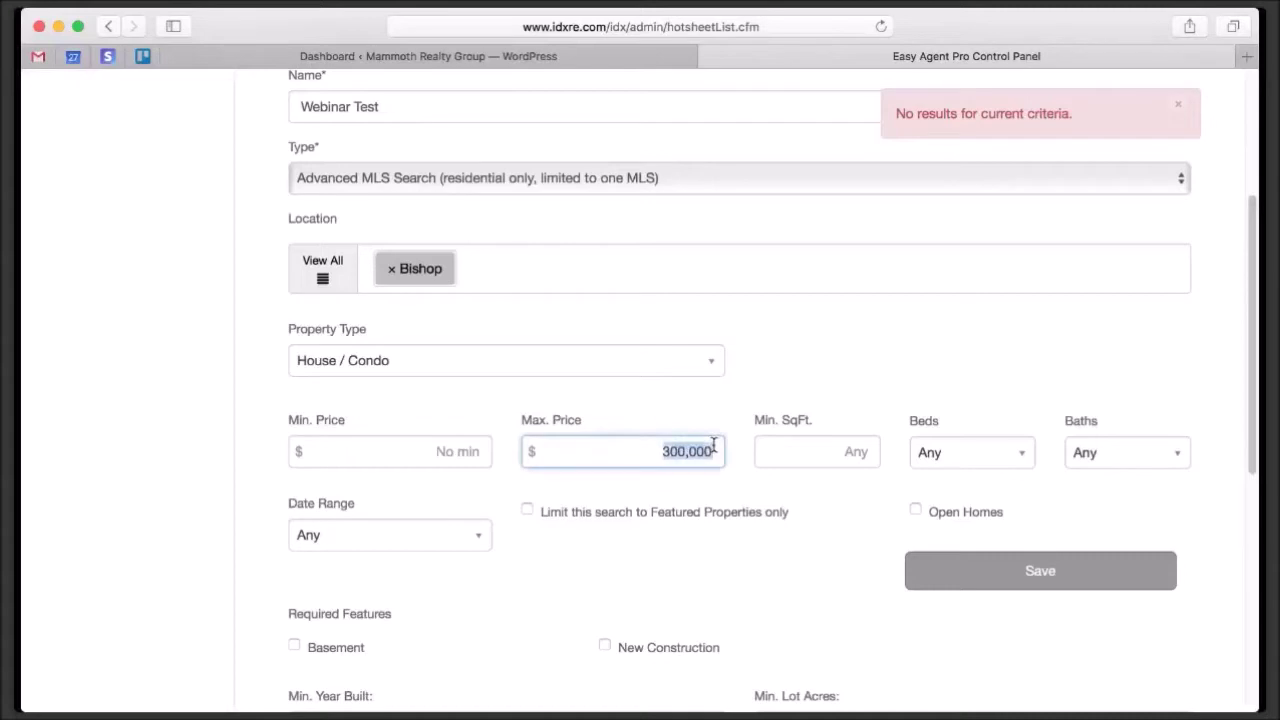
key(BackSpace)
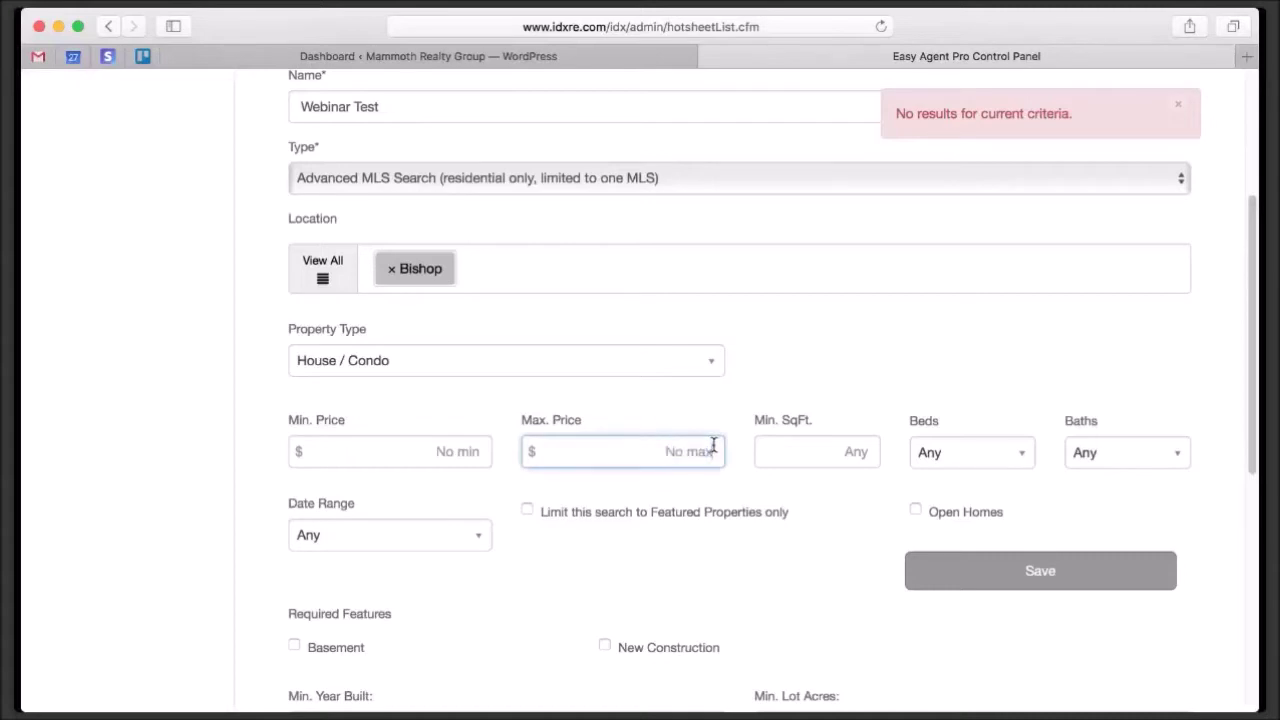
key(Return)
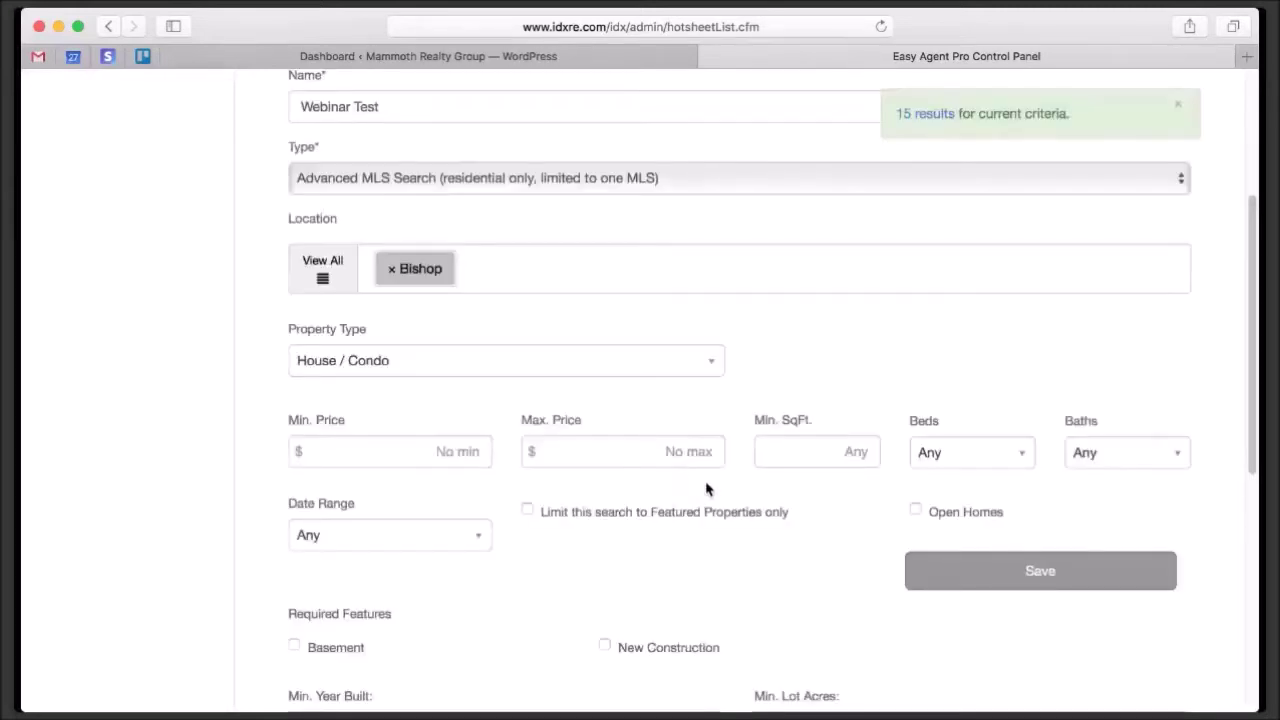
Review the remaining search criteria and save the Webinar Test market.
scroll(701, 521, down, 1)
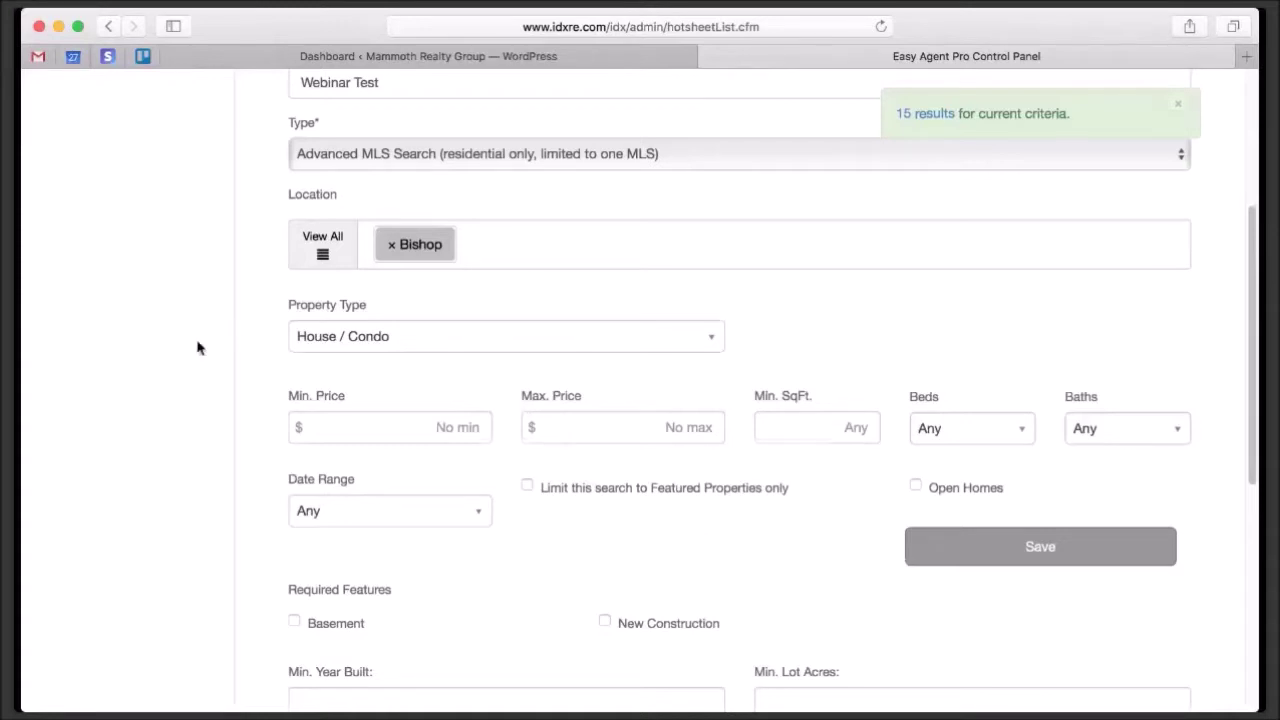
scroll(935, 535, down, 1)
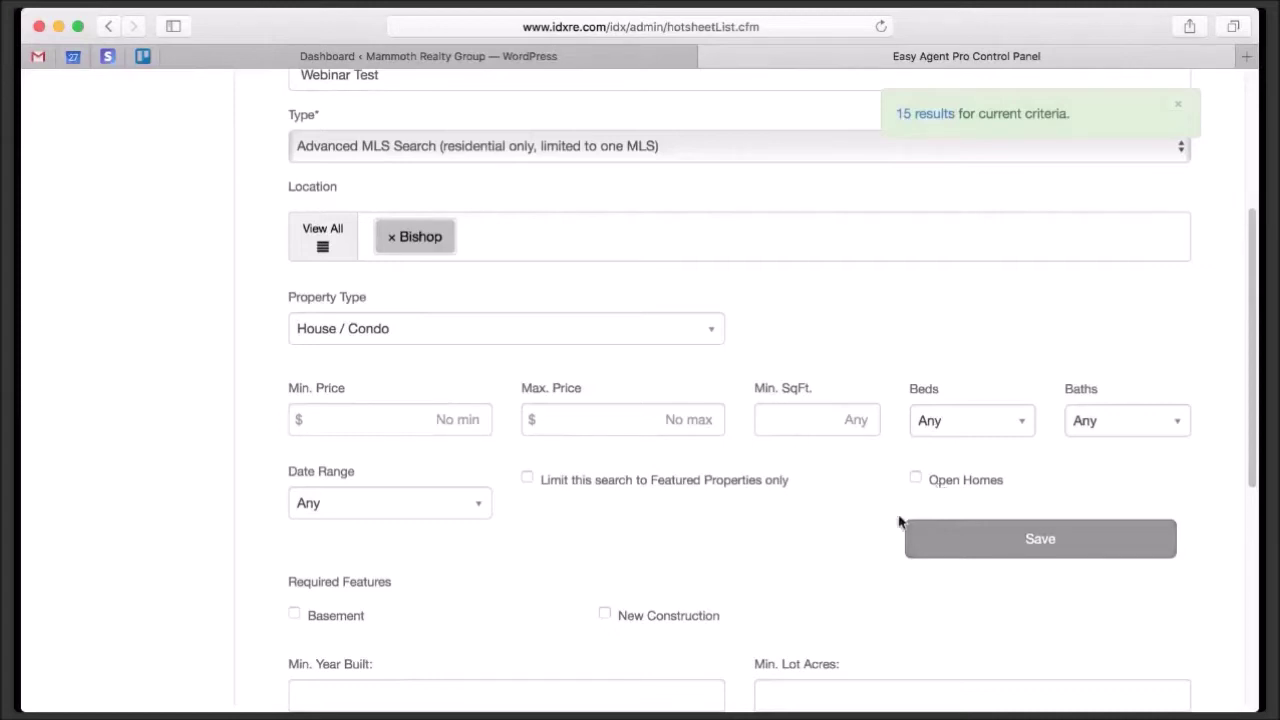
scroll(797, 574, down, 5)
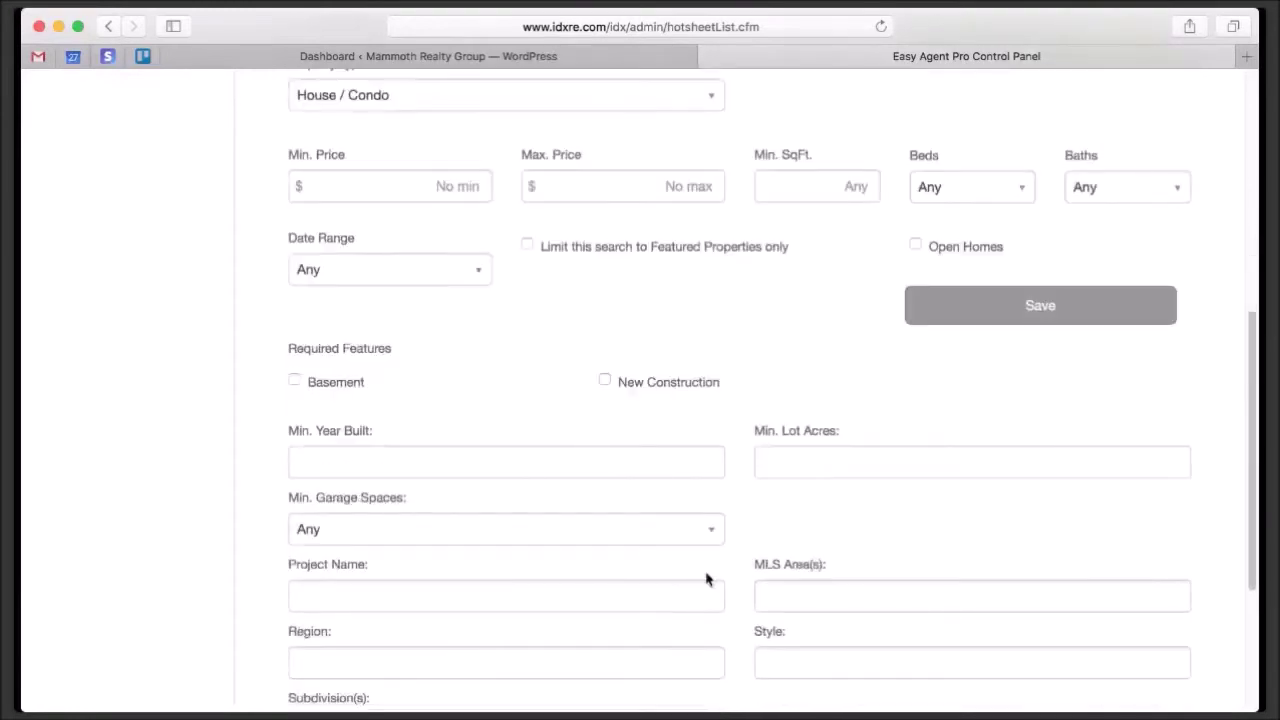
scroll(706, 578, down, 4)
scroll(708, 569, up, 10)
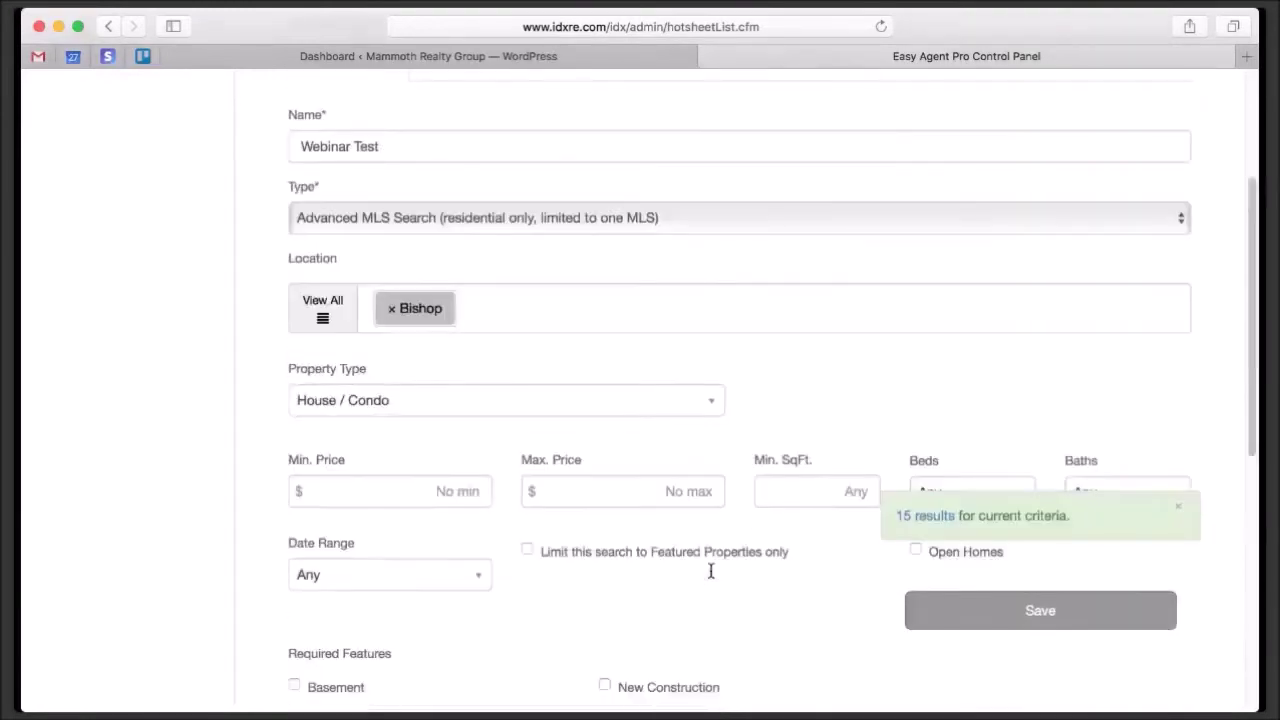
click(1037, 619)
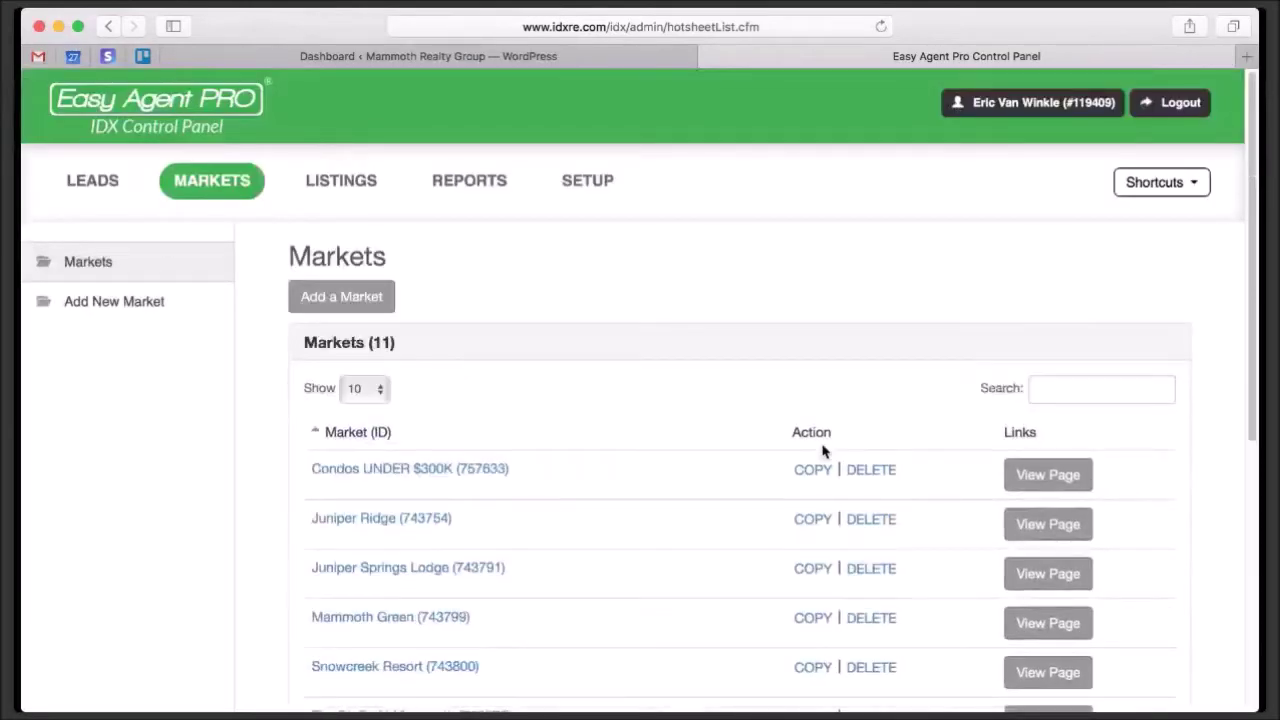
Find Webinar Test in the markets list, open its public page and look over the Bishop listings.
scroll(823, 452, down, 2)
scroll(823, 452, down, 2)
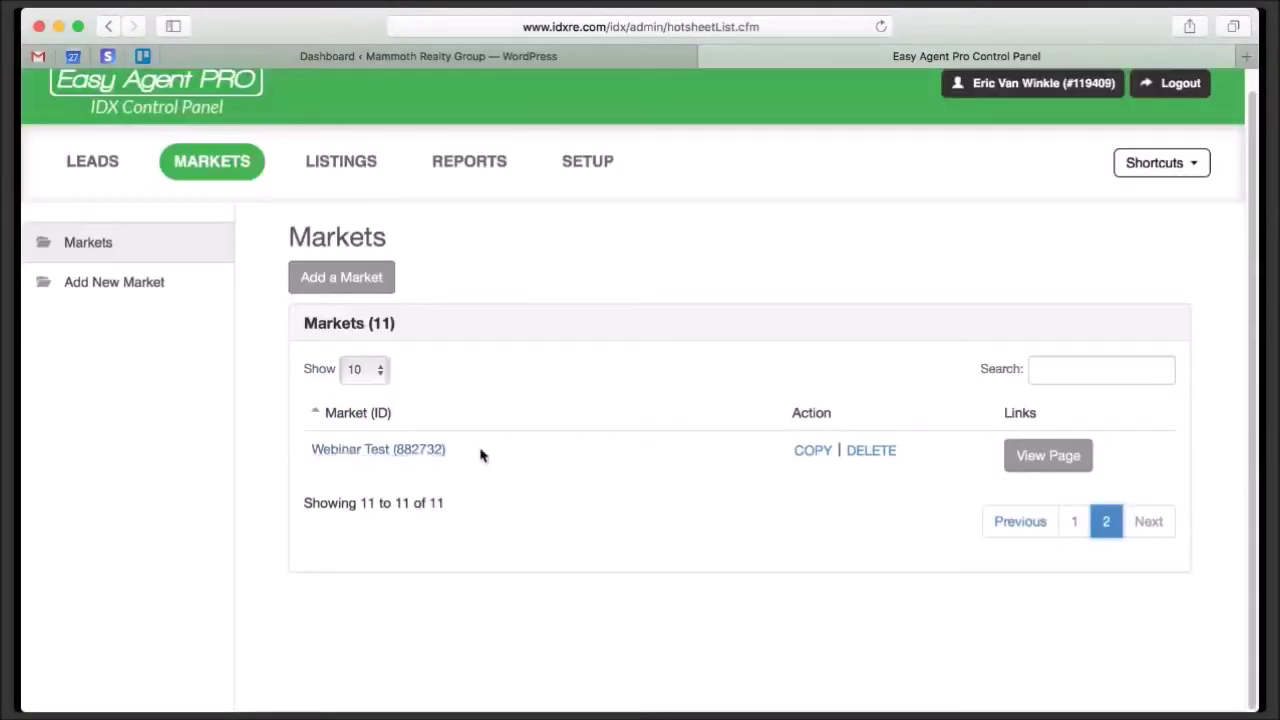
click(1053, 470)
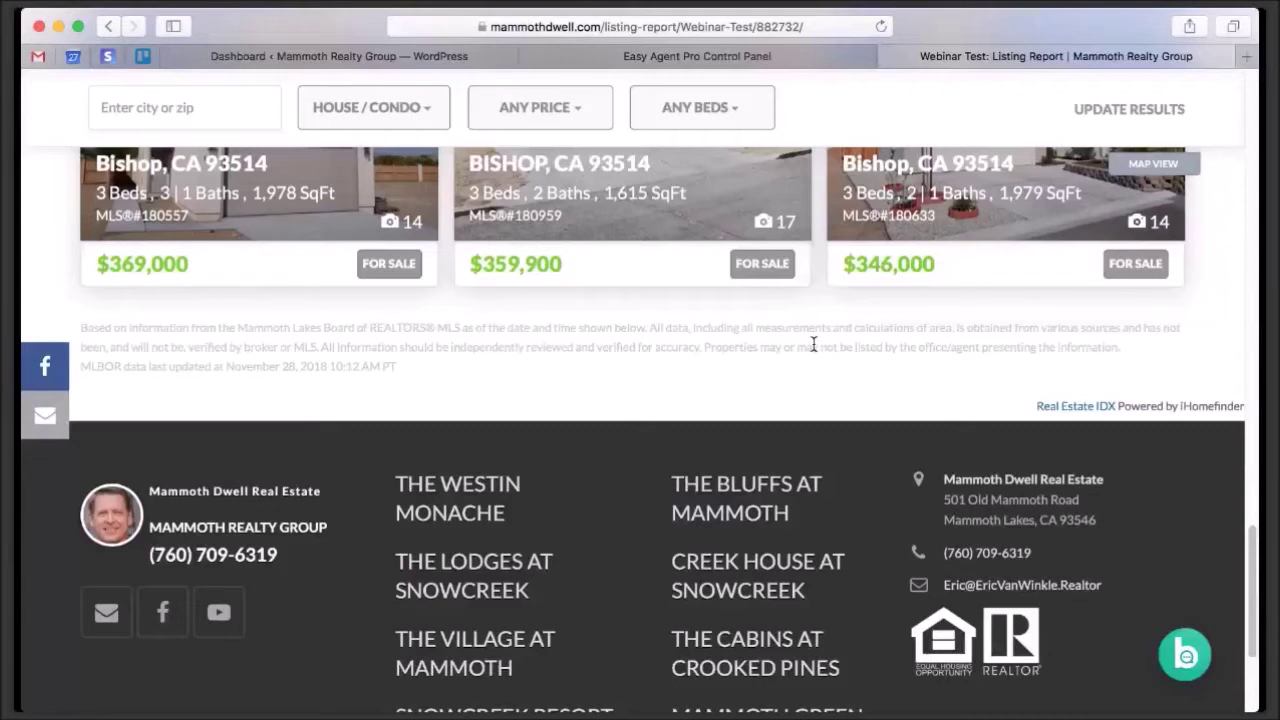
scroll(437, 375, up, 20)
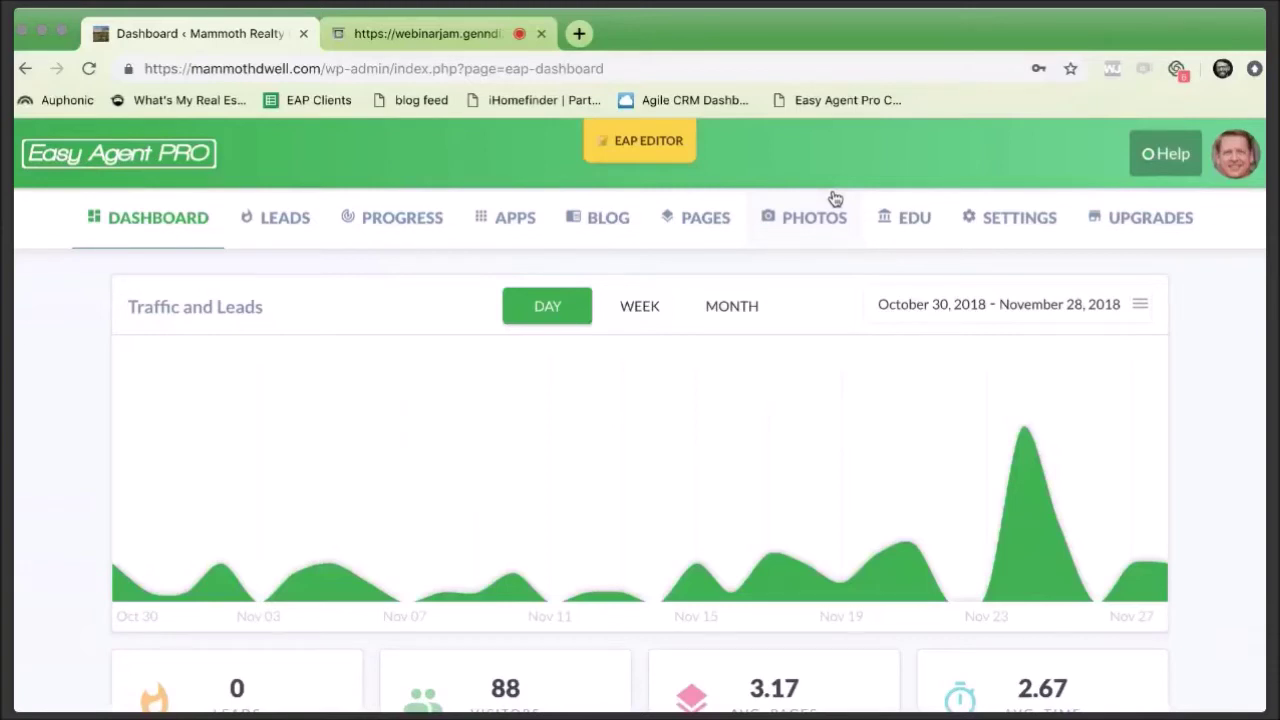
Switch to the website's Easy Agent Pro dashboard and open the InstaFarm app from its SEO and Content apps.
click(505, 226)
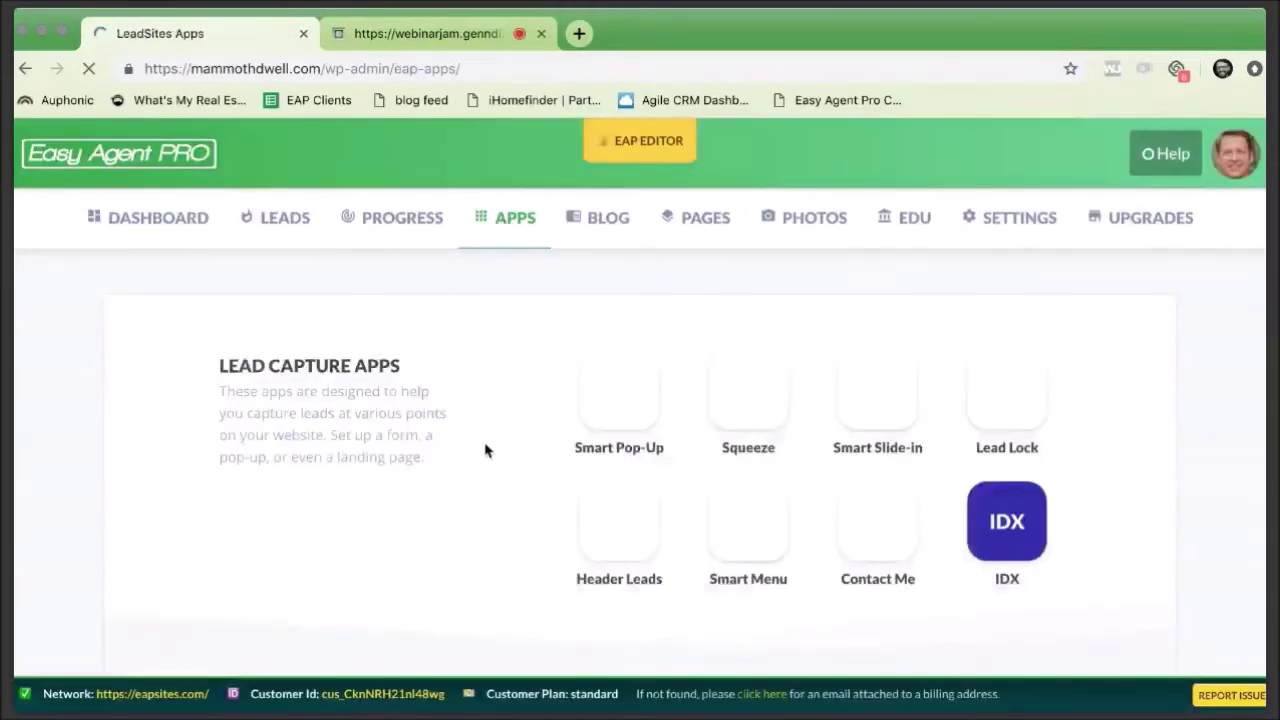
scroll(485, 450, down, 1)
scroll(485, 450, down, 3)
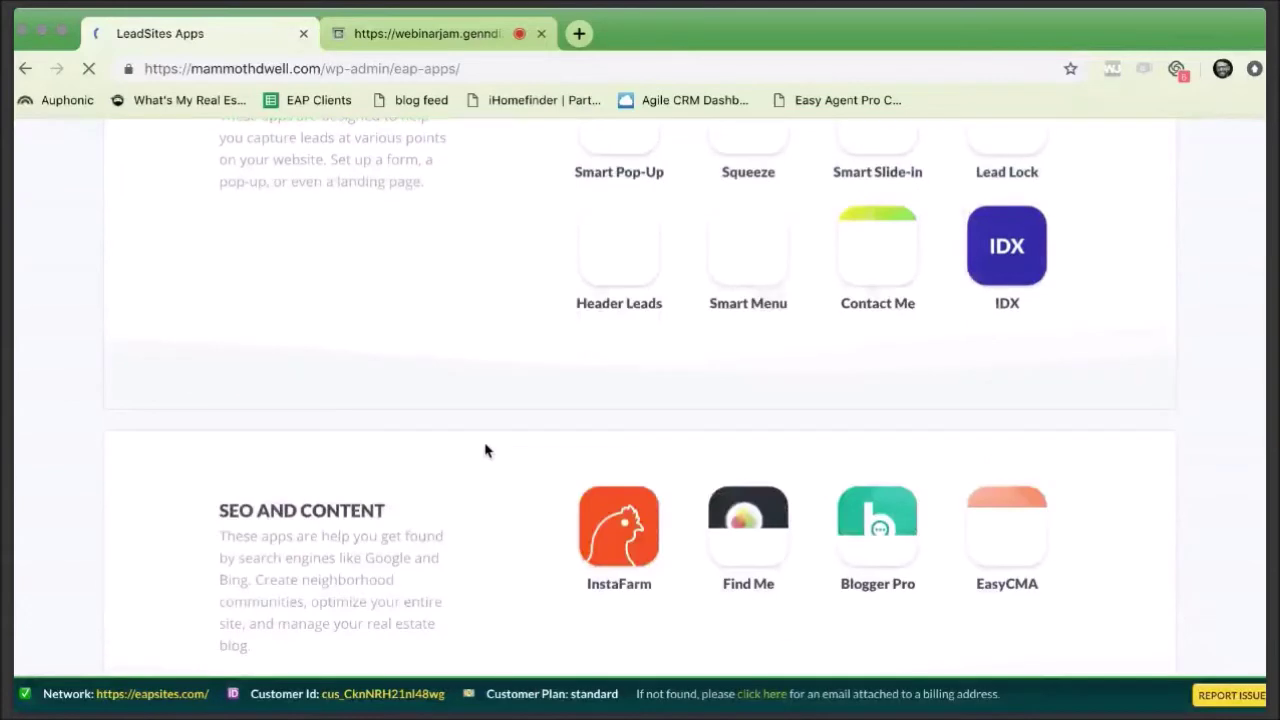
scroll(485, 450, down, 1)
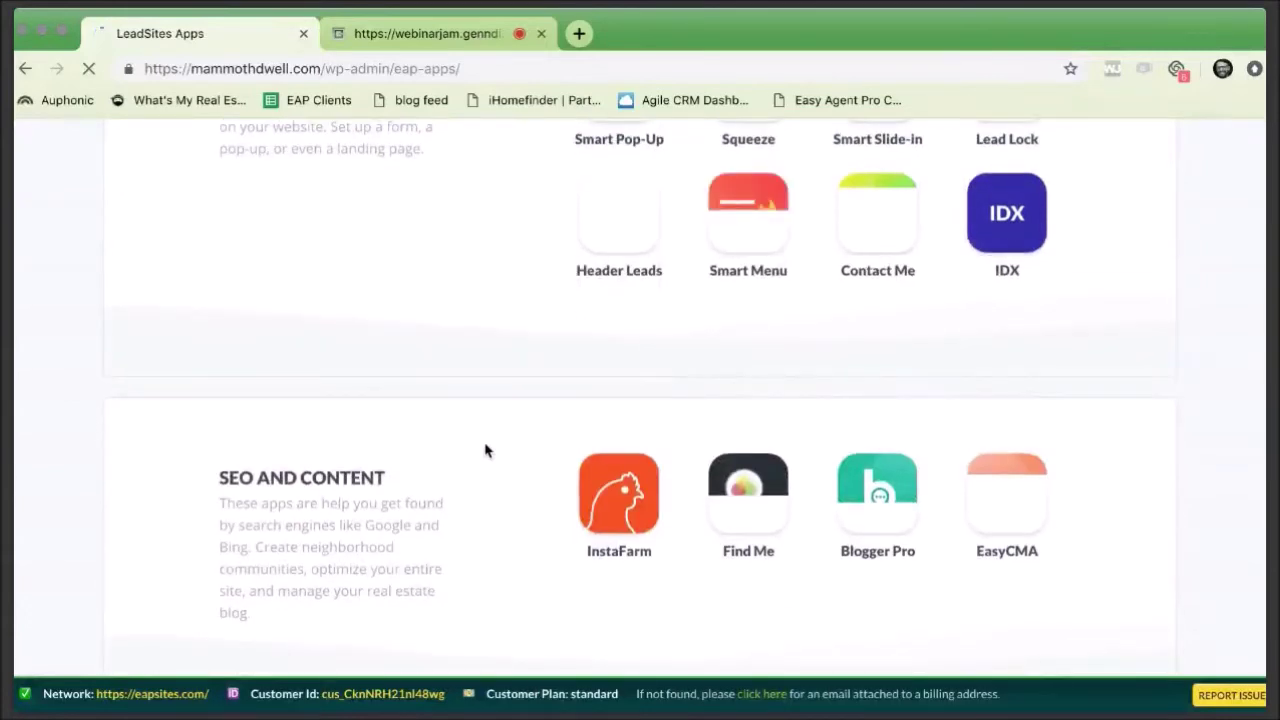
click(612, 487)
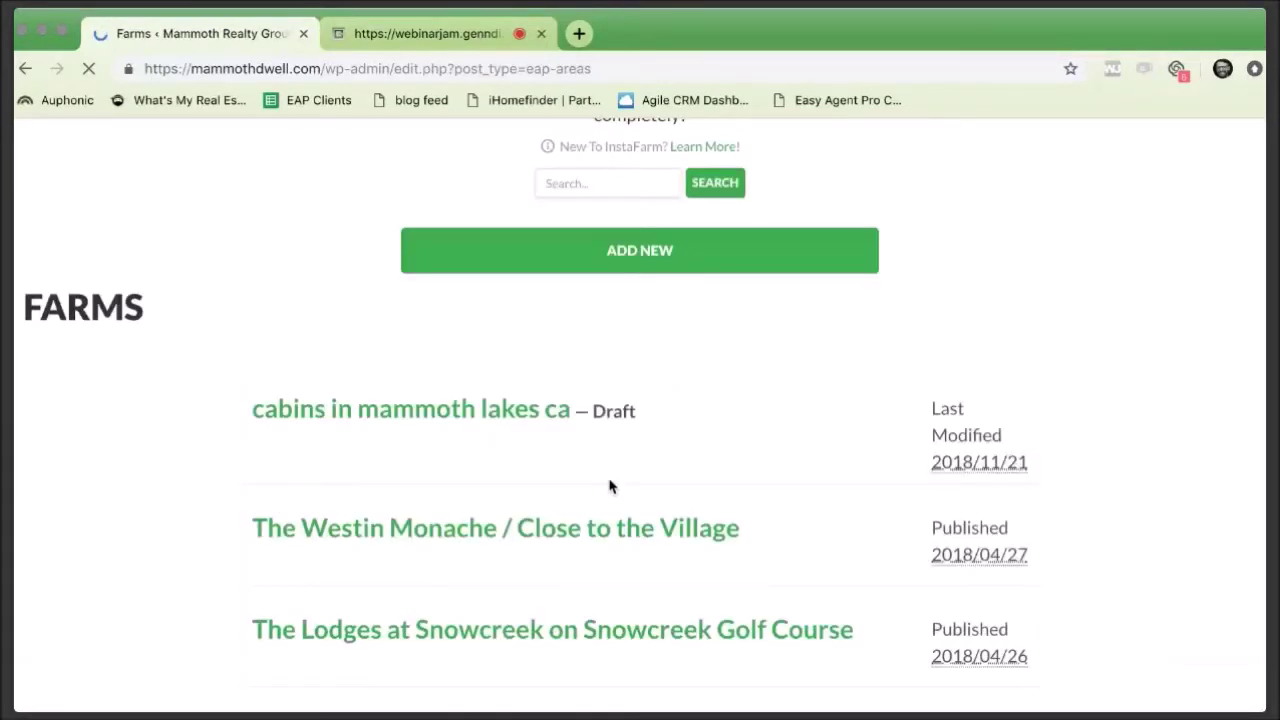
Look through the existing farms and start a new InstaFarm page.
scroll(600, 488, down, 4)
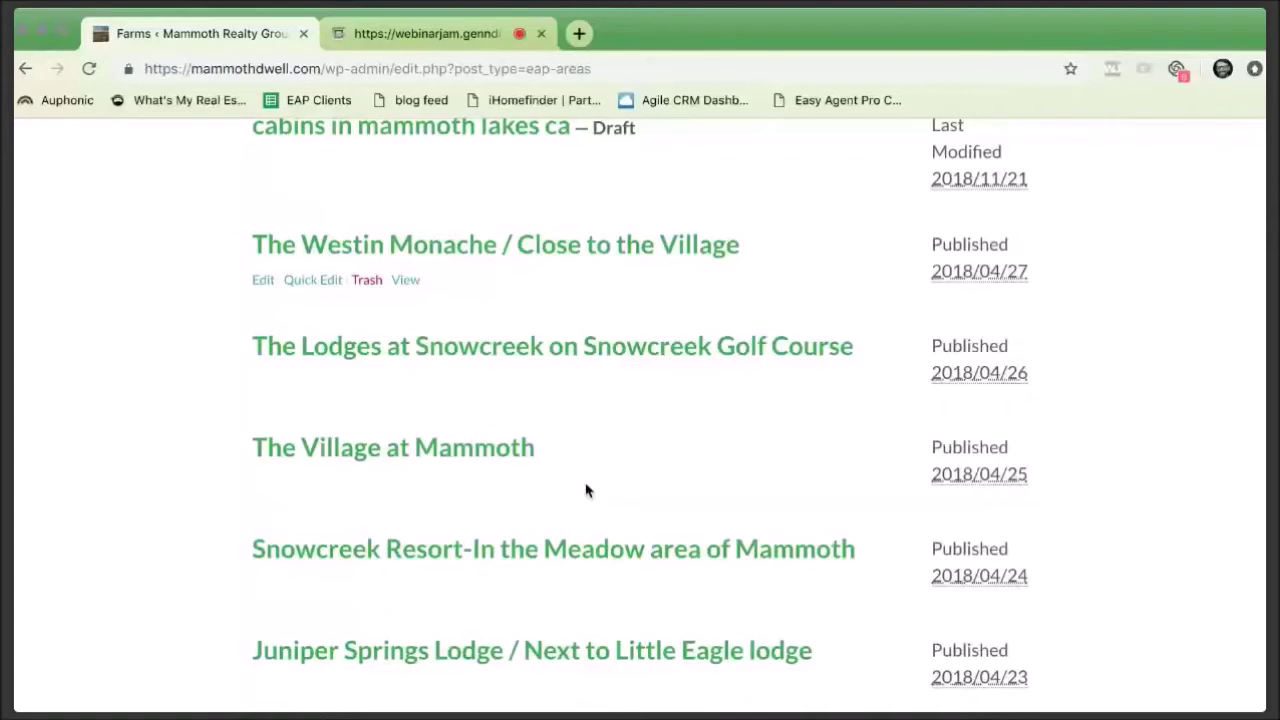
scroll(600, 500, up, 7)
click(626, 551)
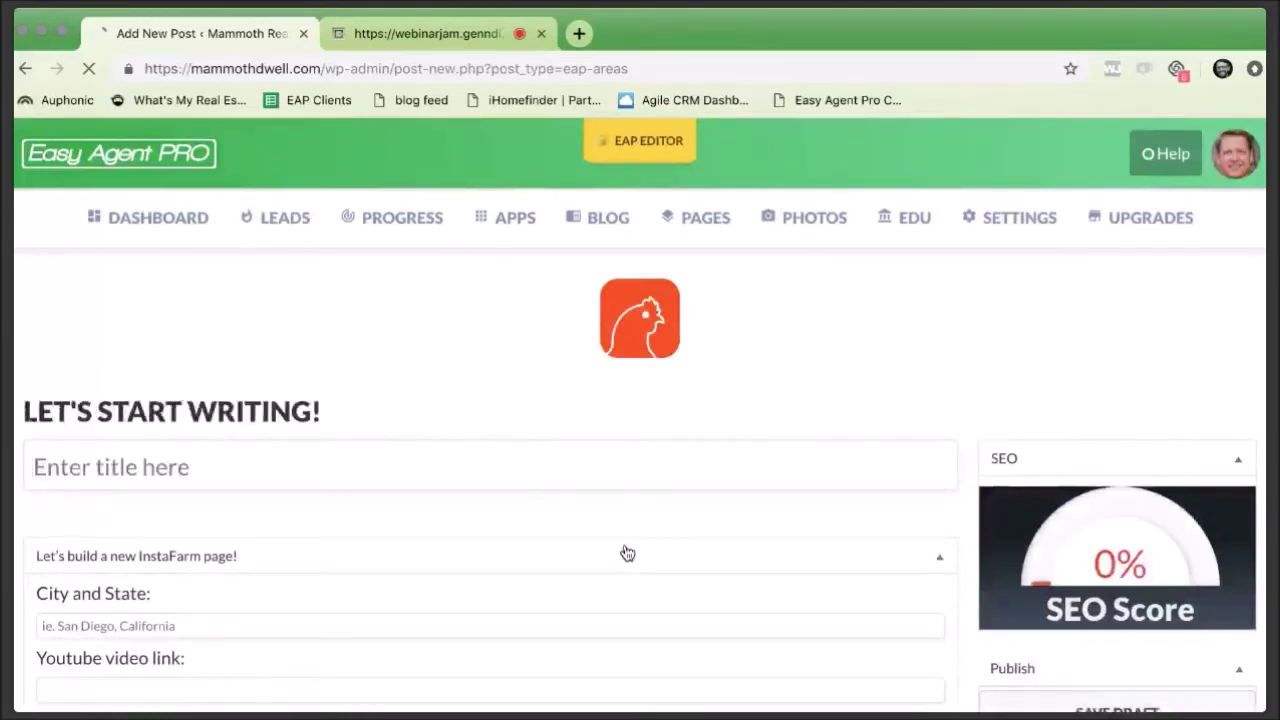
Open the IDX shortcode builder for the Extra information + IDX shortcode section and choose a Listing Gallery of type Listing Report.
scroll(627, 553, down, 15)
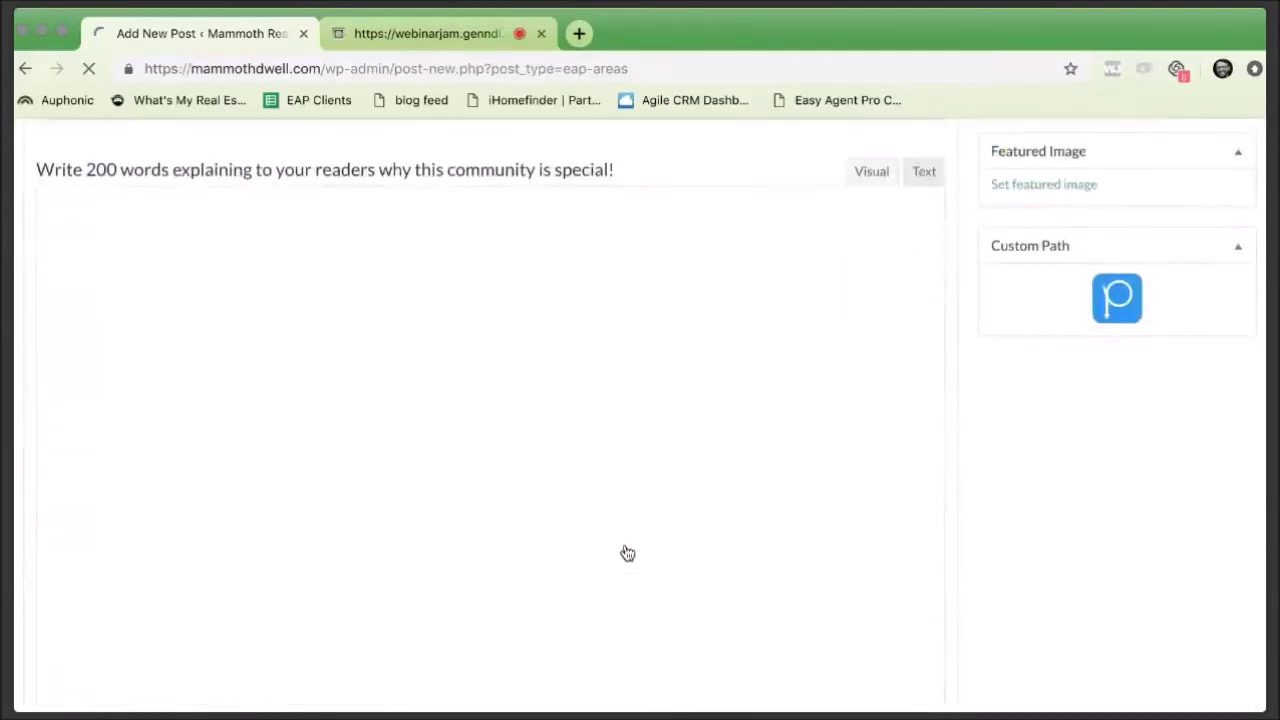
scroll(627, 553, down, 1)
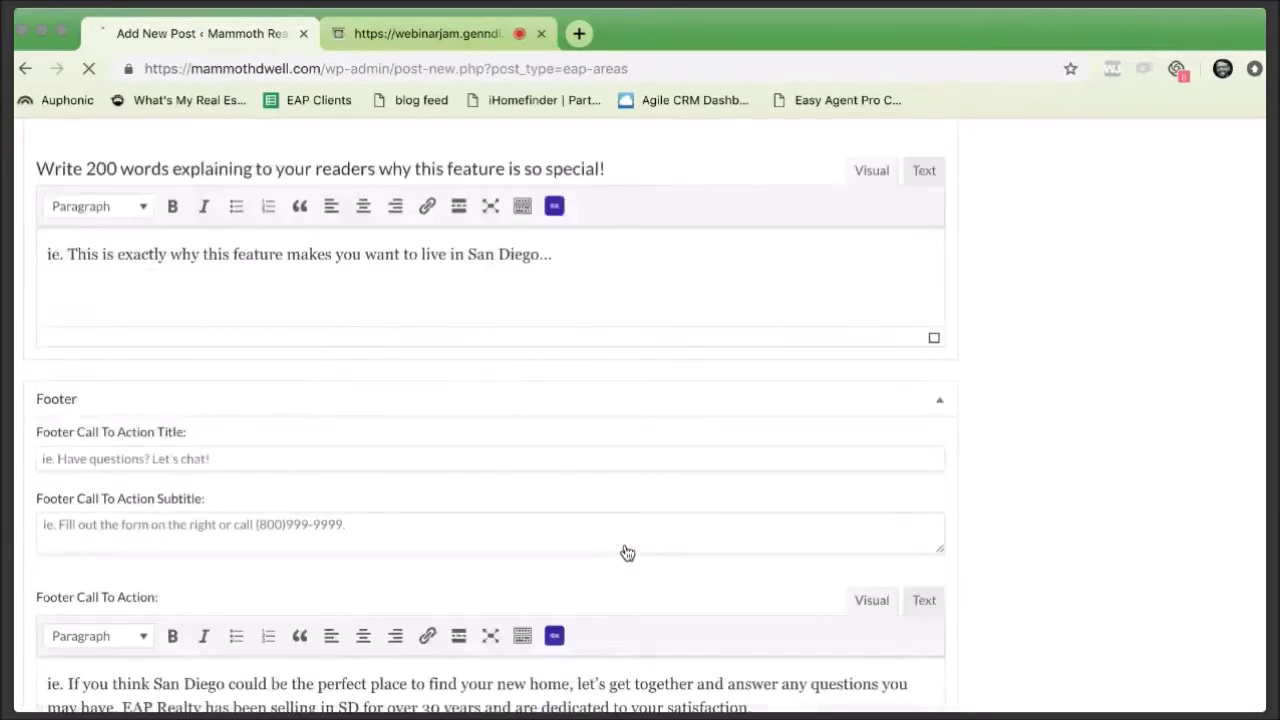
scroll(627, 553, down, 2)
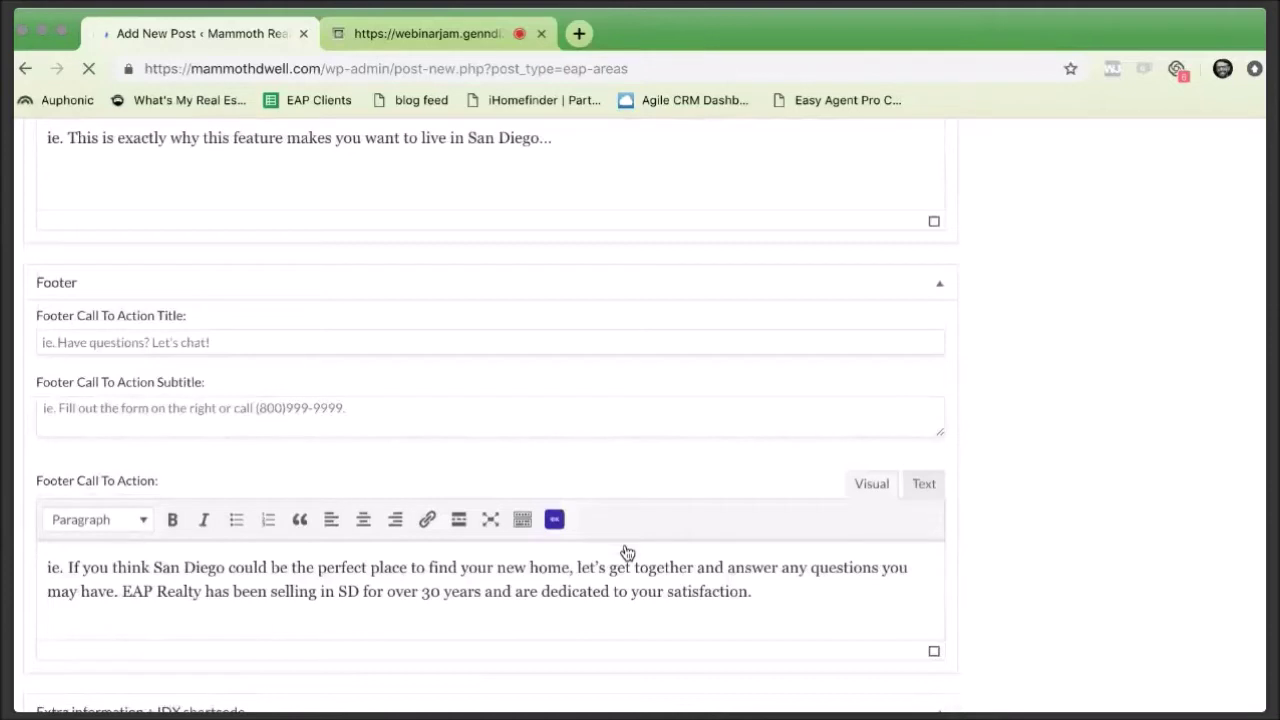
scroll(627, 553, down, 6)
scroll(230, 214, up, 2)
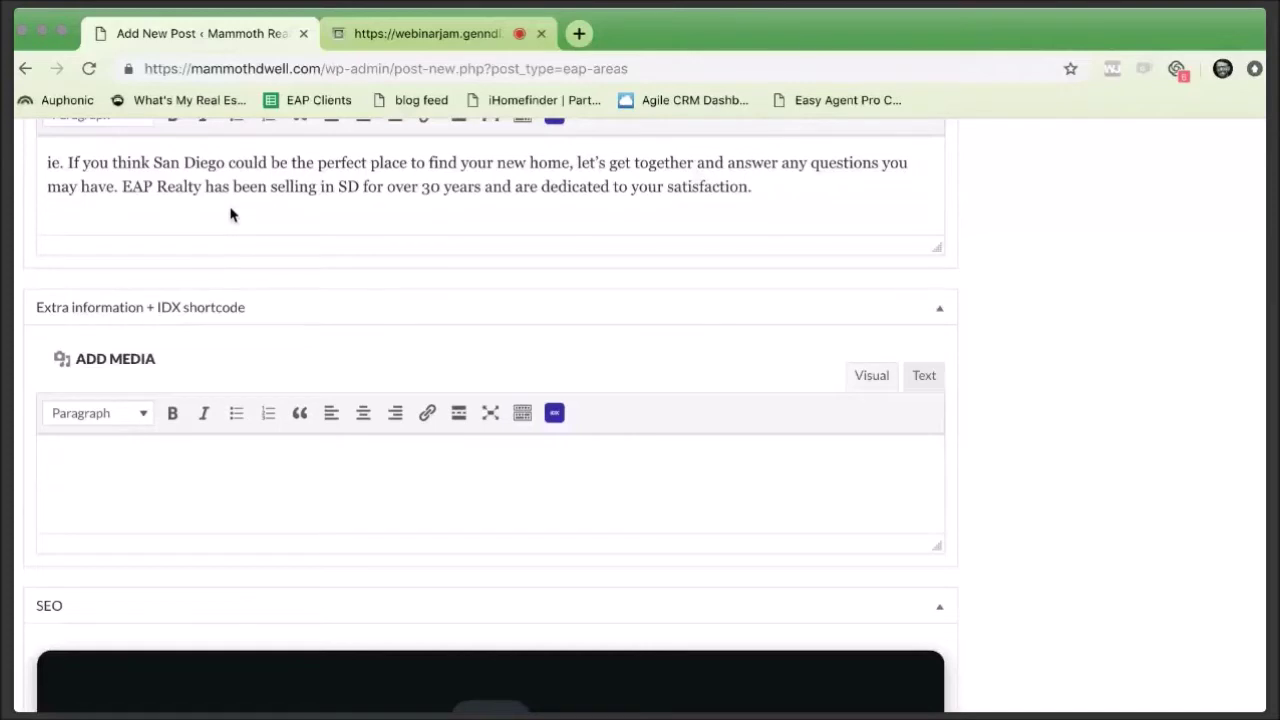
scroll(603, 389, up, 1)
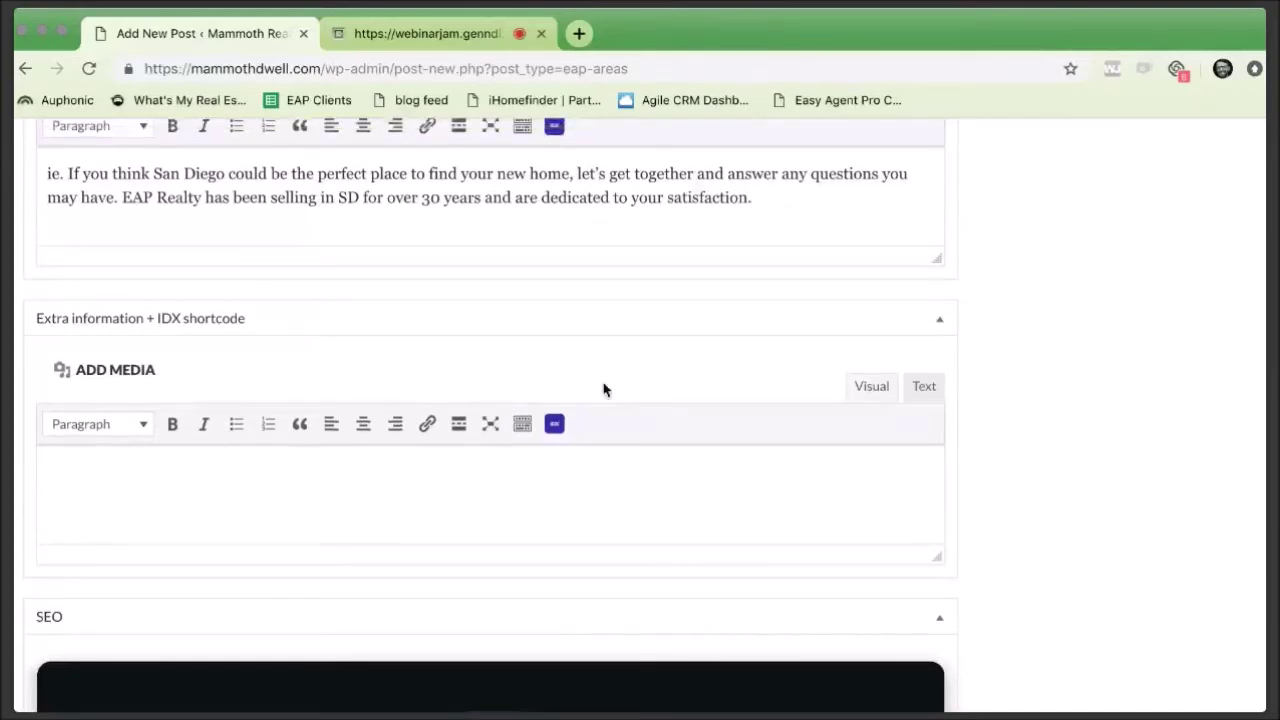
click(554, 424)
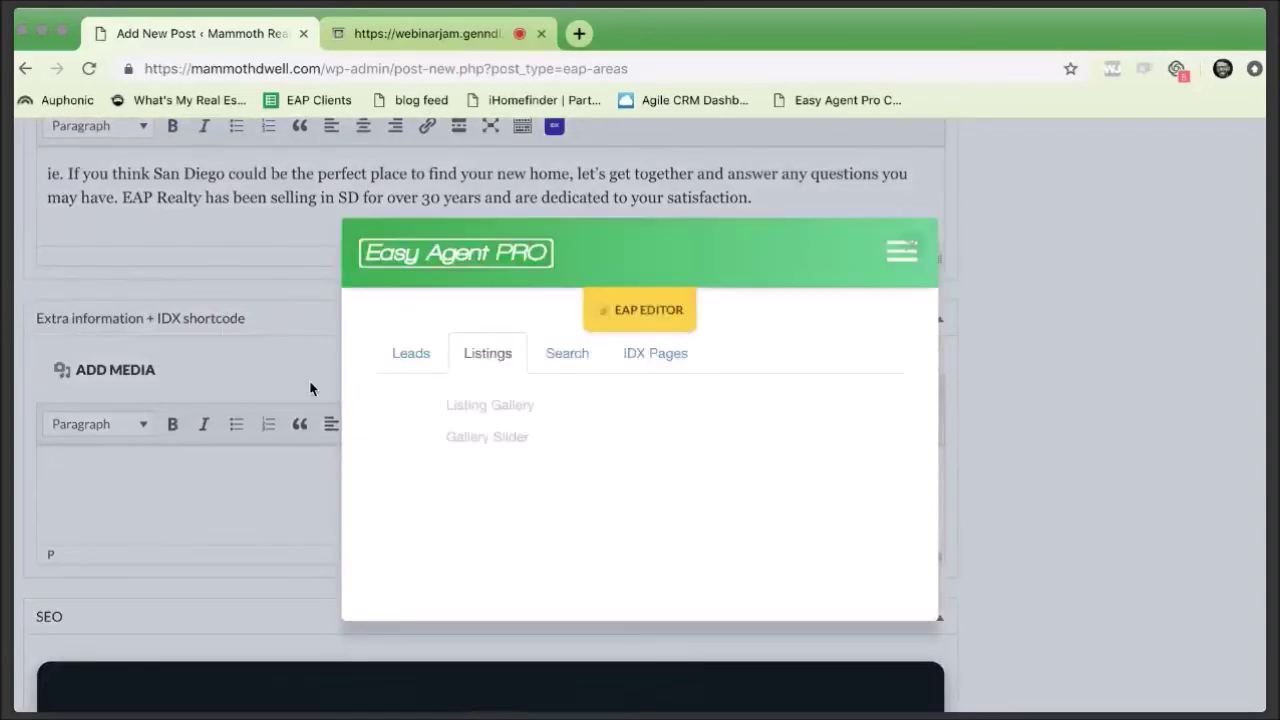
click(490, 405)
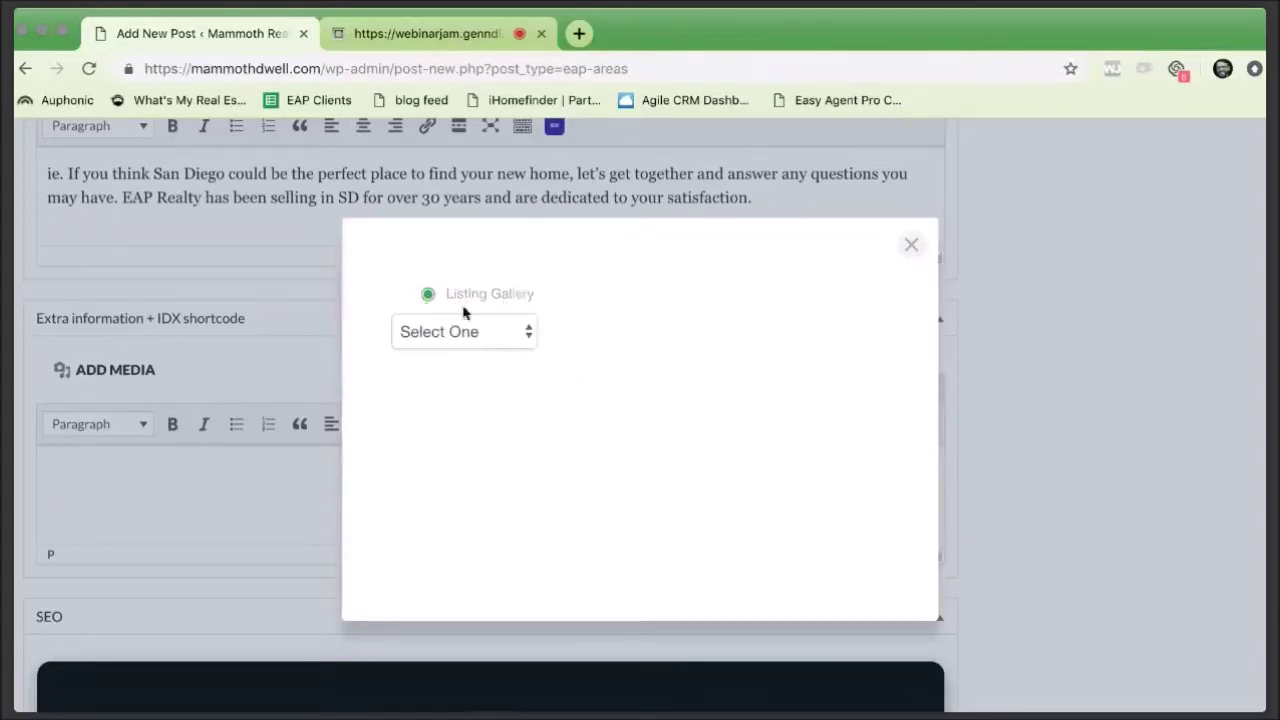
click(516, 380)
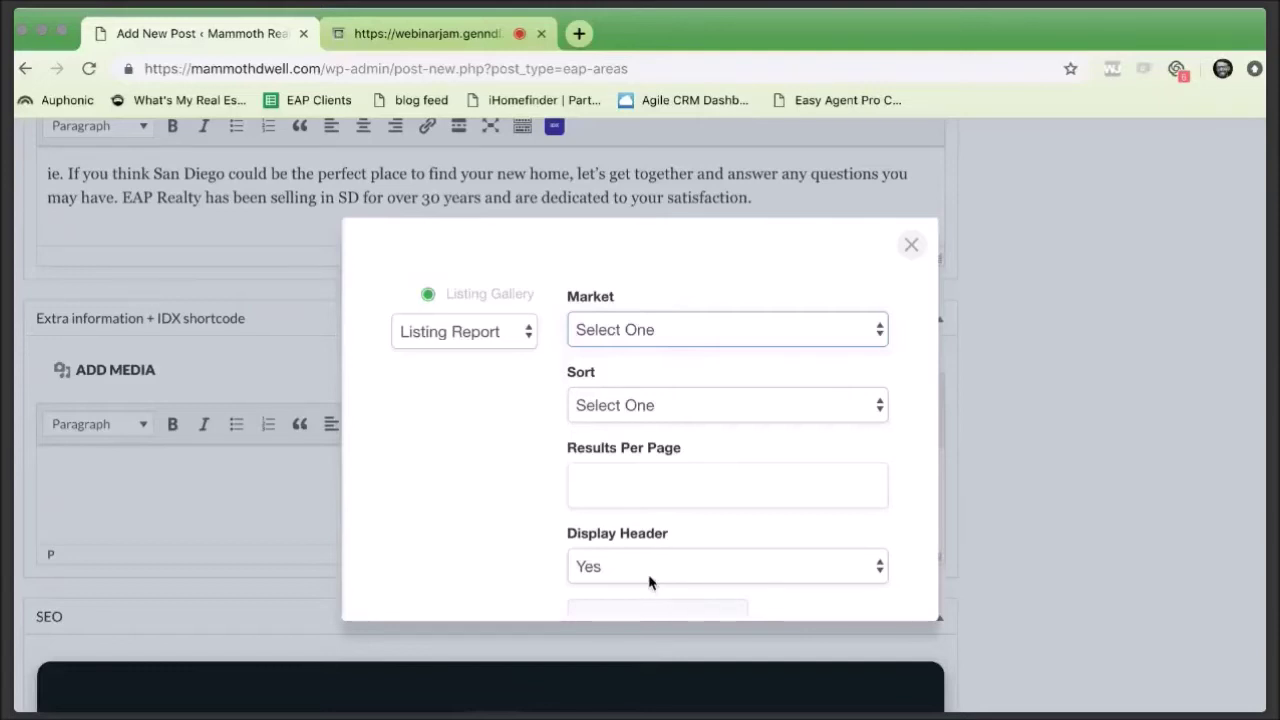
Set the listing report's market to Mammoth Green, sorted by Listing Date, with 24 results per page.
key(m)
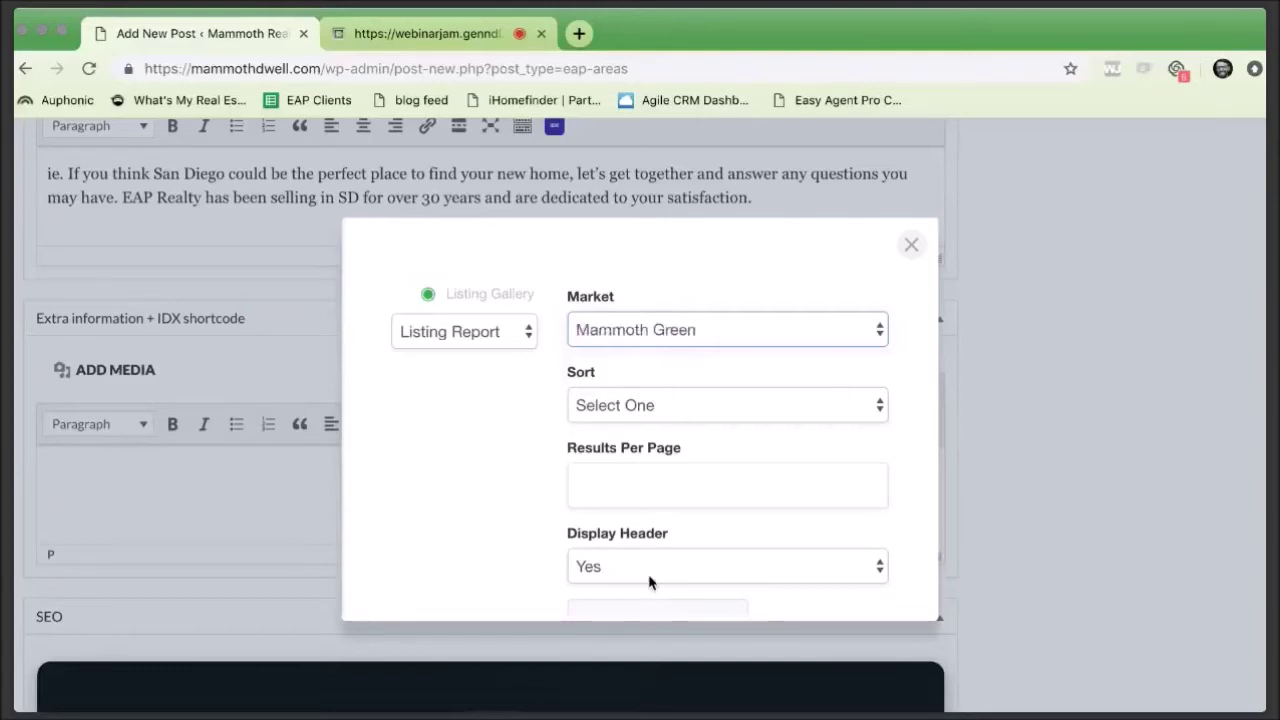
click(600, 406)
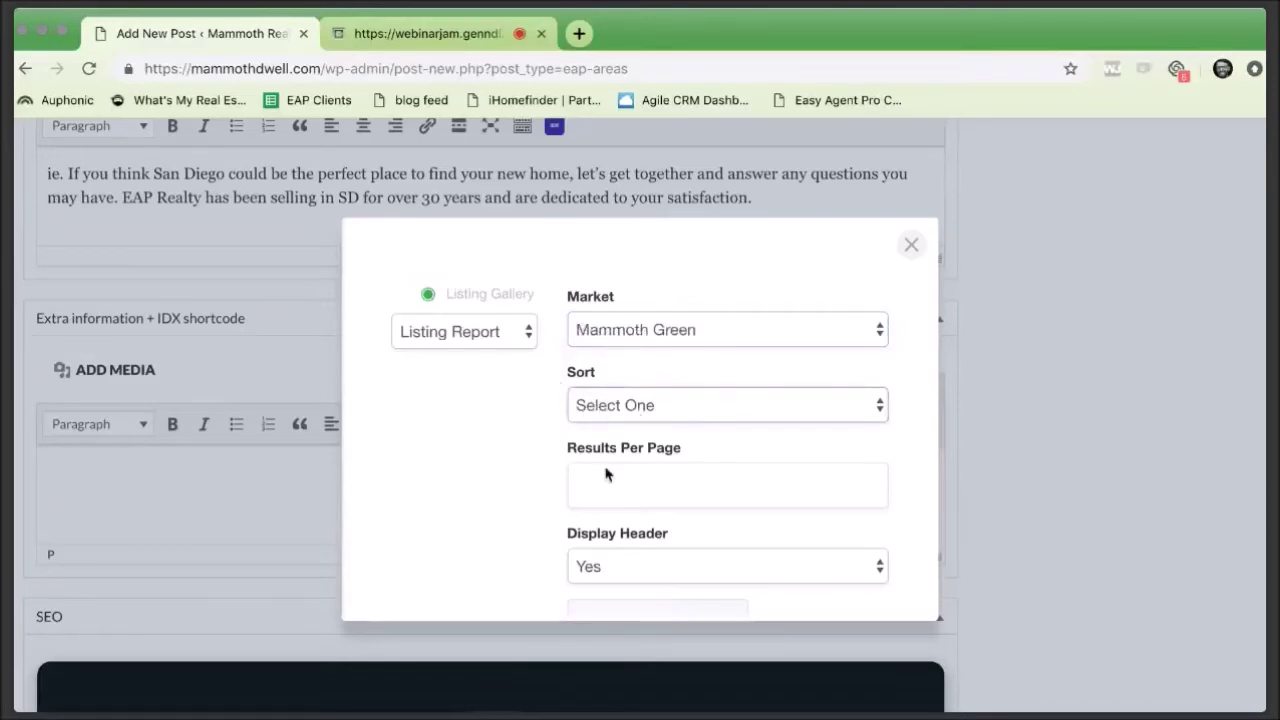
click(613, 516)
click(622, 484)
text(24)
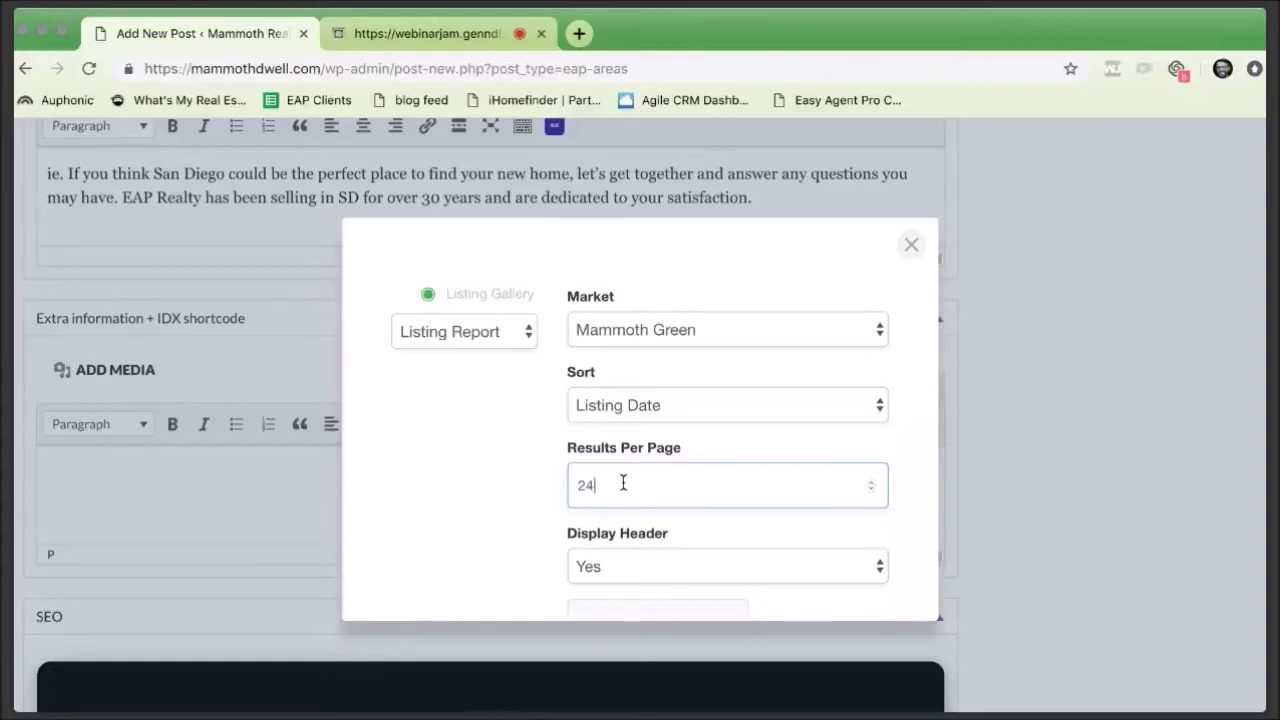
Try 10 and 5 results per page for the listing report and return the value to 24.
key(BackSpace)
key(BackSpace)
text(10)
key(BackSpace)
key(BackSpace)
text(5)
double_click(590, 497)
text(24)
Copy the listing report shortcode, close the builder and paste the shortcode into the Extra information + IDX shortcode editor.
scroll(462, 515, down, 2)
click(643, 537)
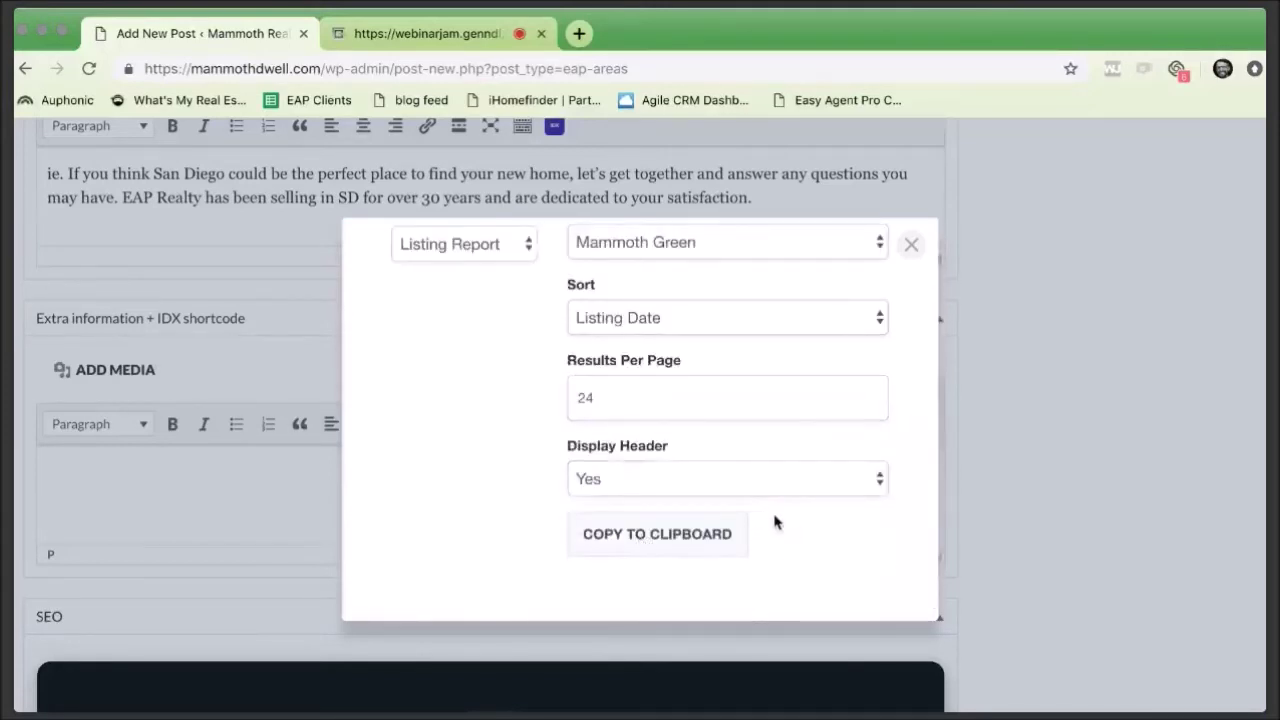
click(911, 245)
click(571, 466)
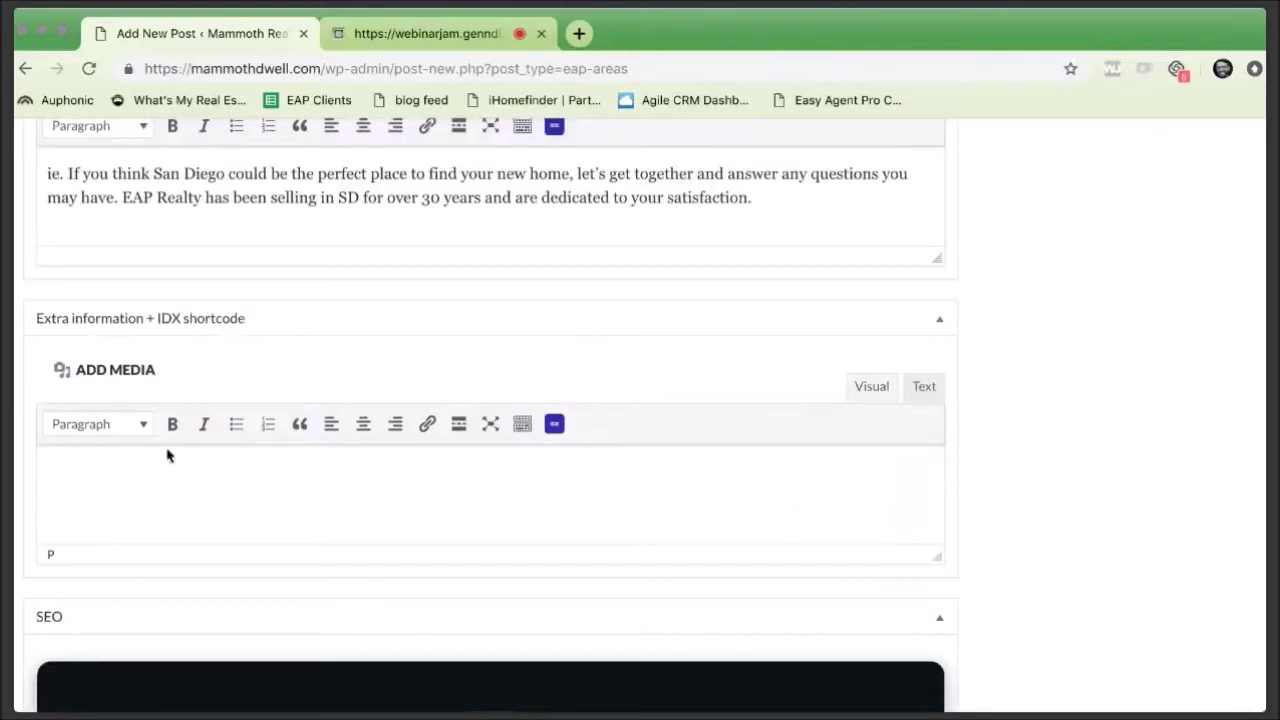
text([optima_express_toppicks id="743799" sortBy="ds" resultsPerPage="24" header="true" includeMap="false"])
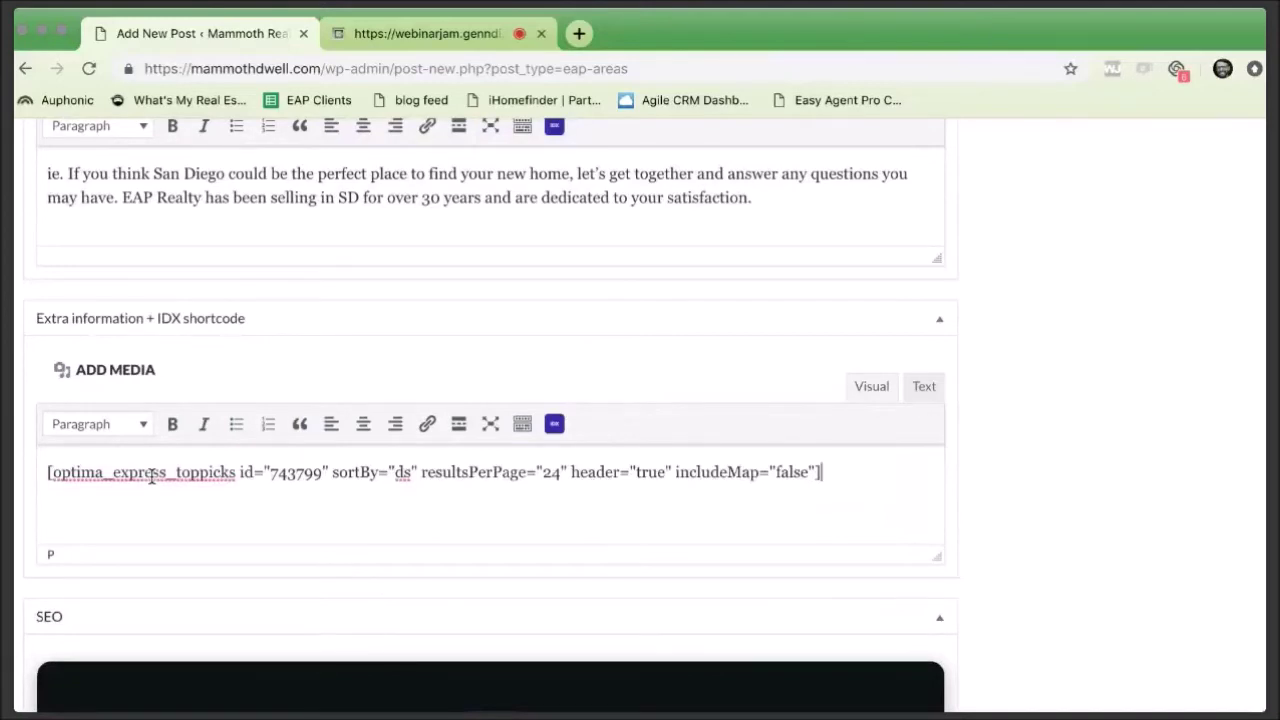
Examine the pasted listing report shortcode, highlighting its id, sortBy and resultsPerPage attributes.
drag(45, 472, 631, 470)
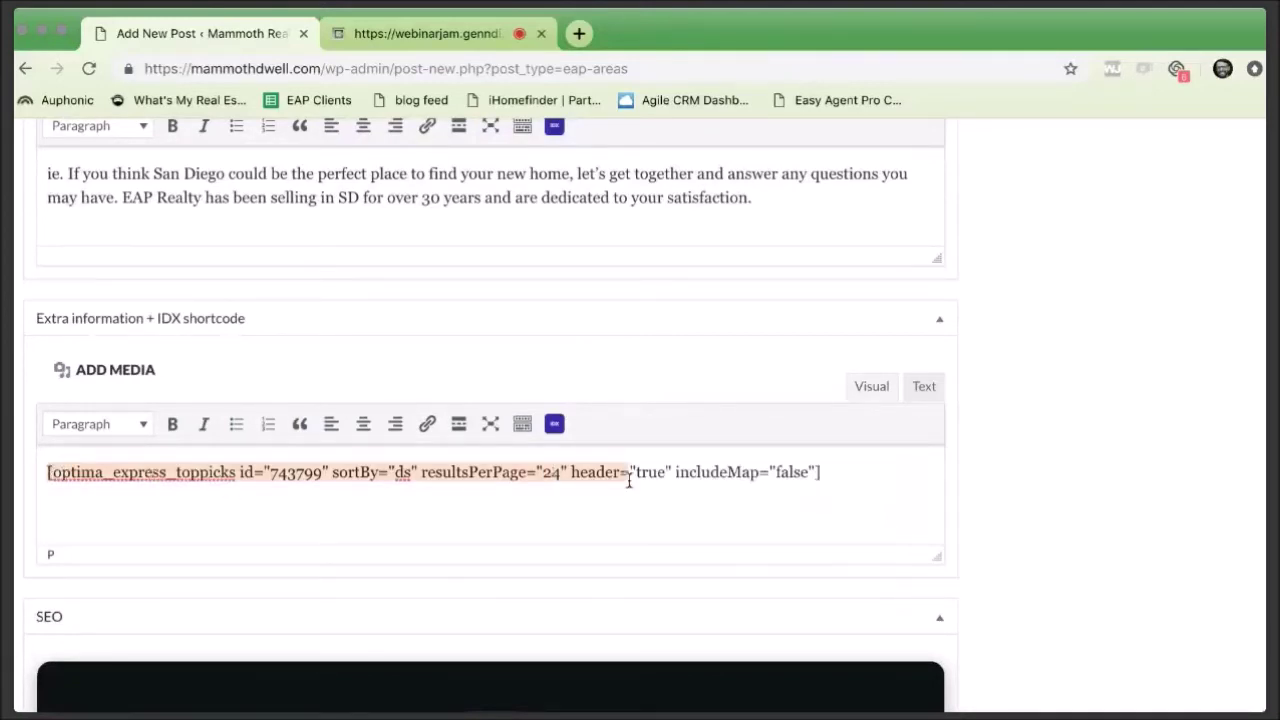
click(241, 484)
drag(239, 472, 266, 472)
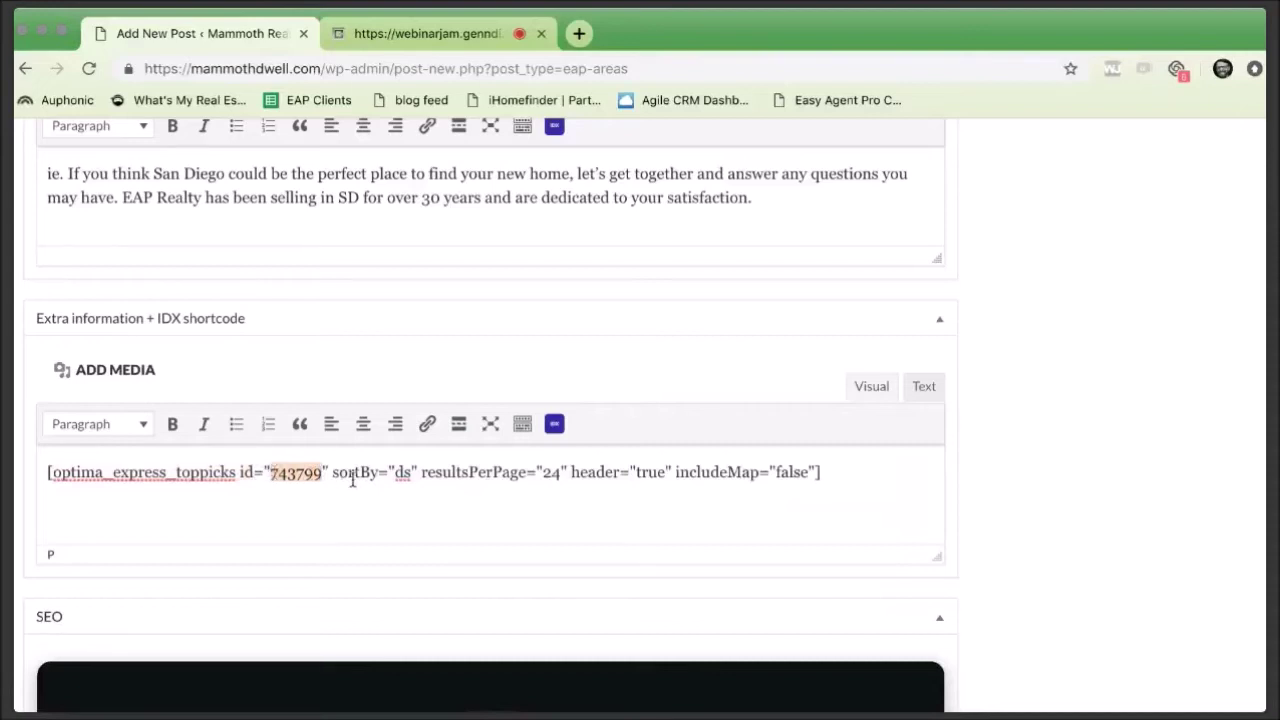
drag(417, 477, 388, 477)
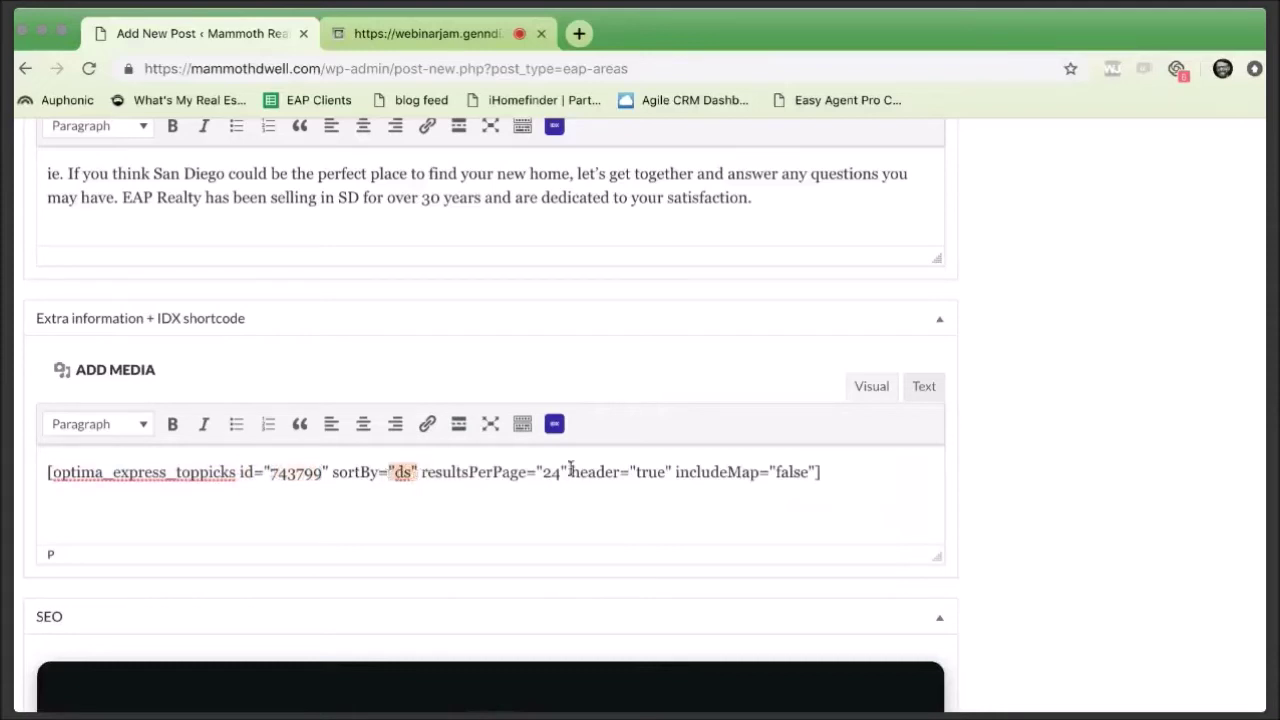
drag(567, 477, 488, 477)
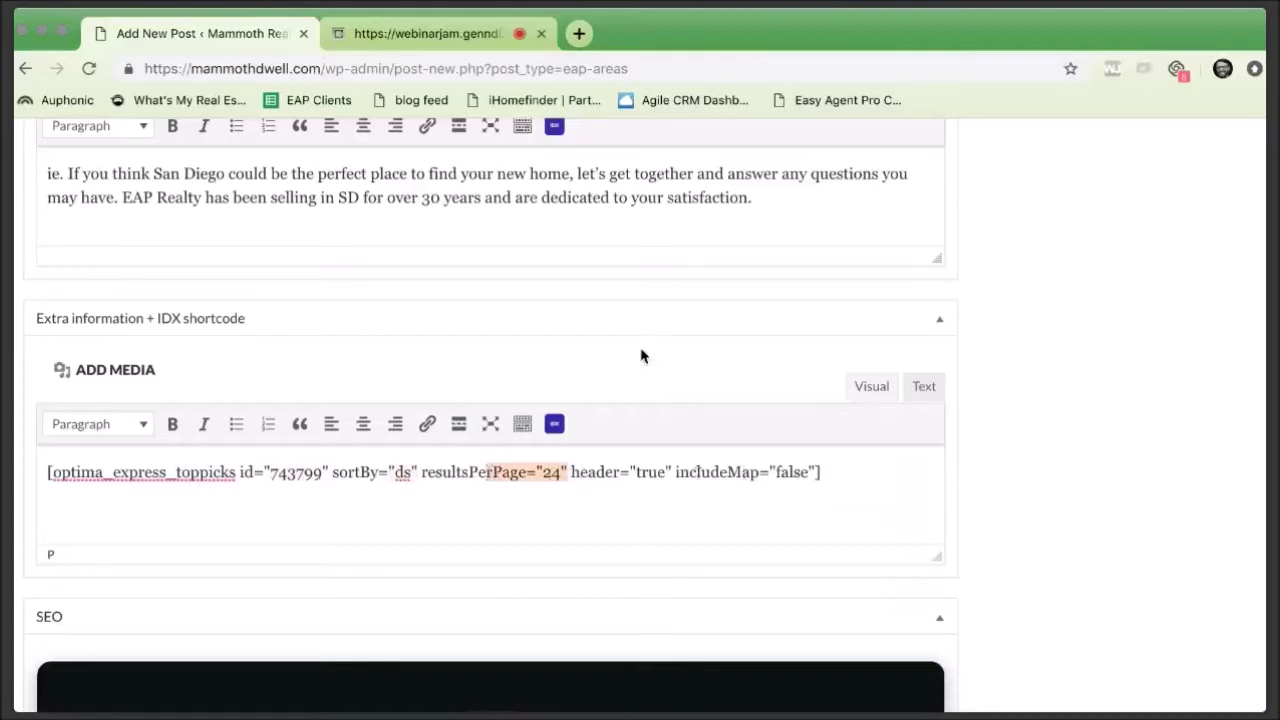
Preview the InstaFarm page with its embedded listings and return to the page editor.
scroll(641, 356, down, 10)
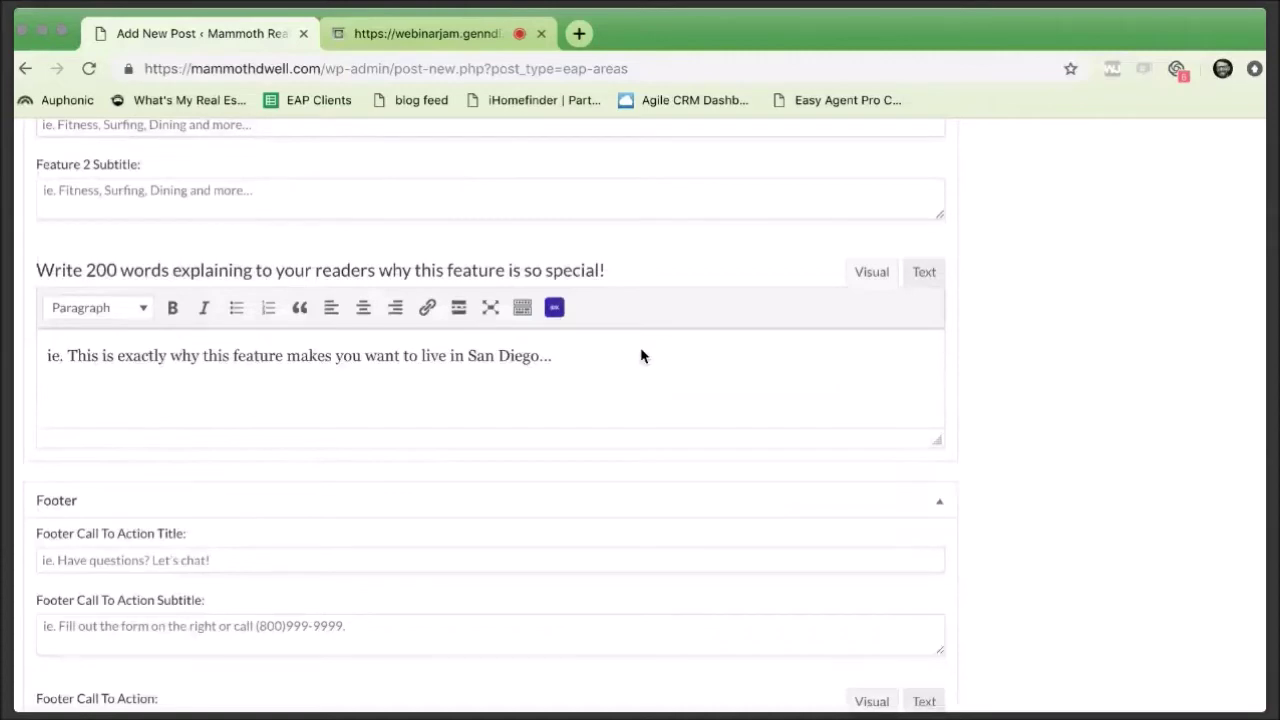
click(1130, 554)
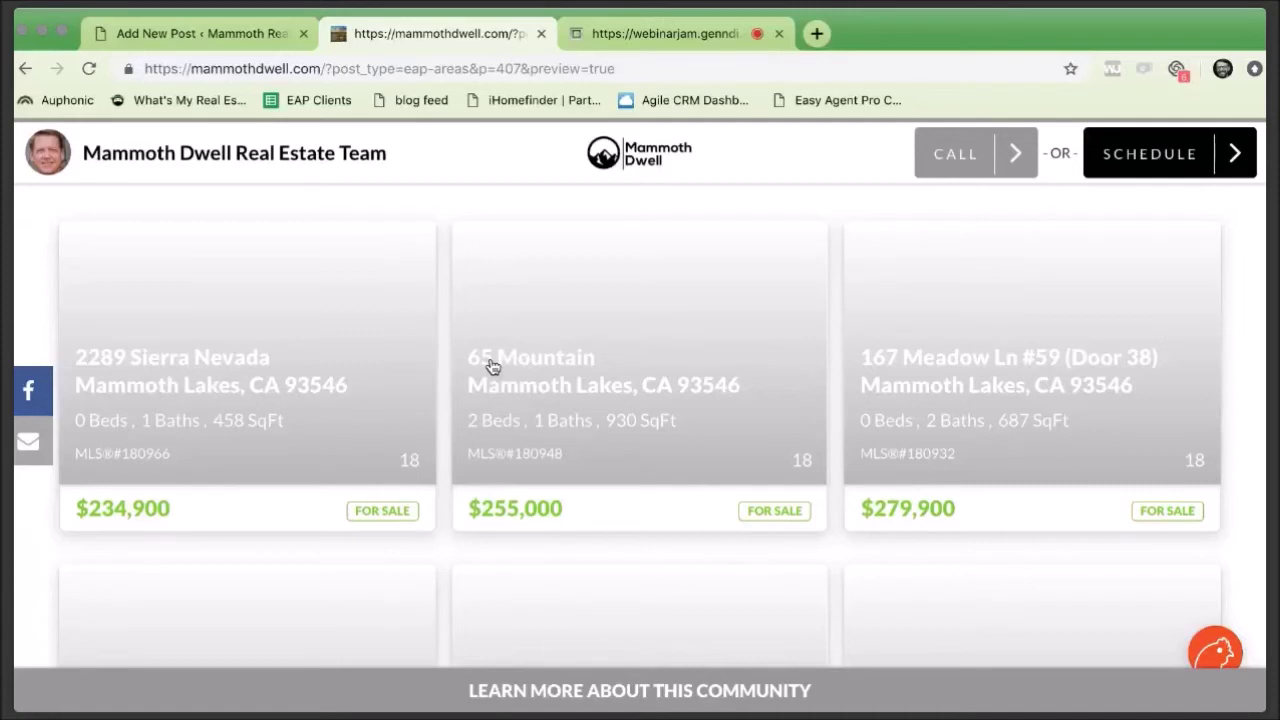
key(ctrl+shift+Tab)
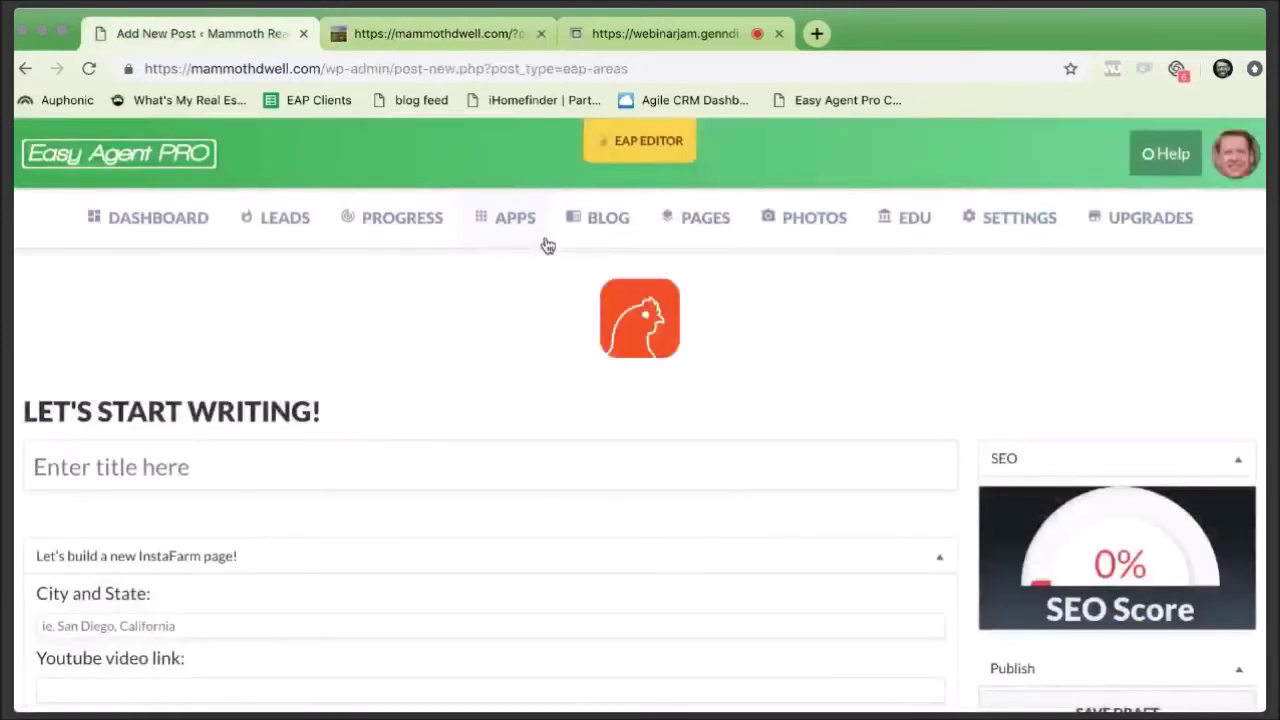
Close the page preview and open the Homepages app's IDX Listings settings at the IDX Shortcode field.
click(527, 237)
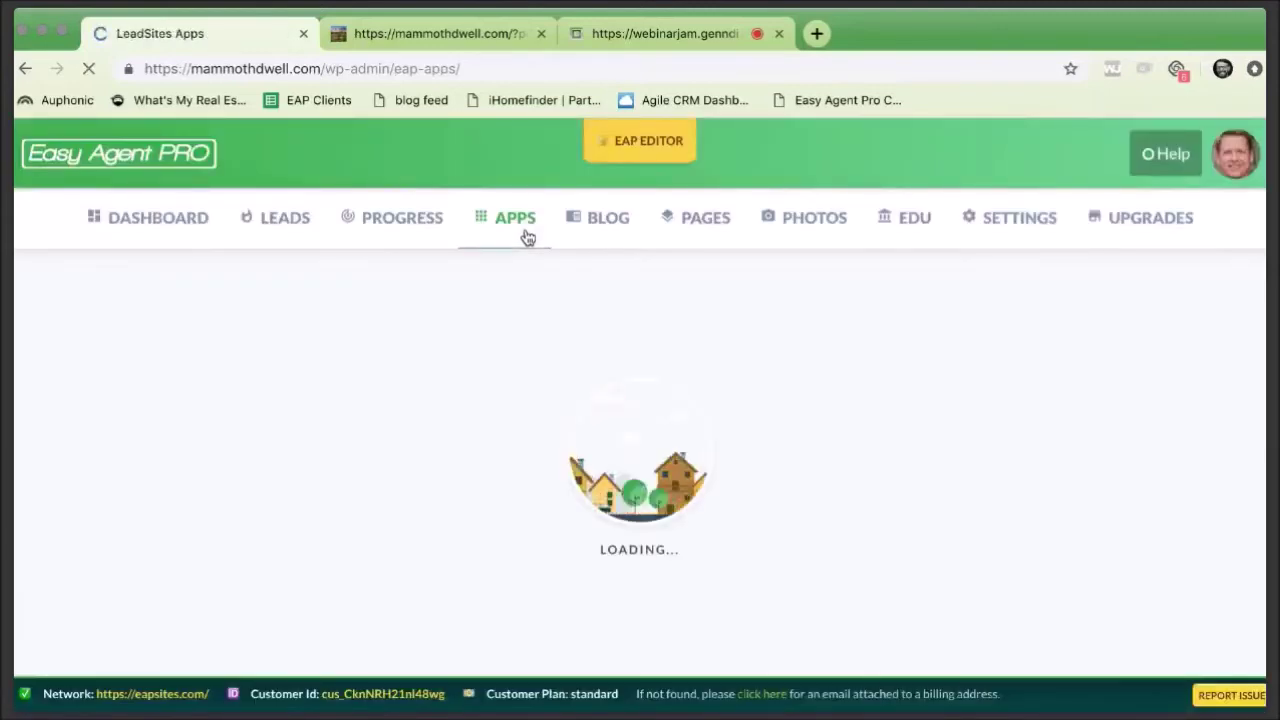
click(541, 33)
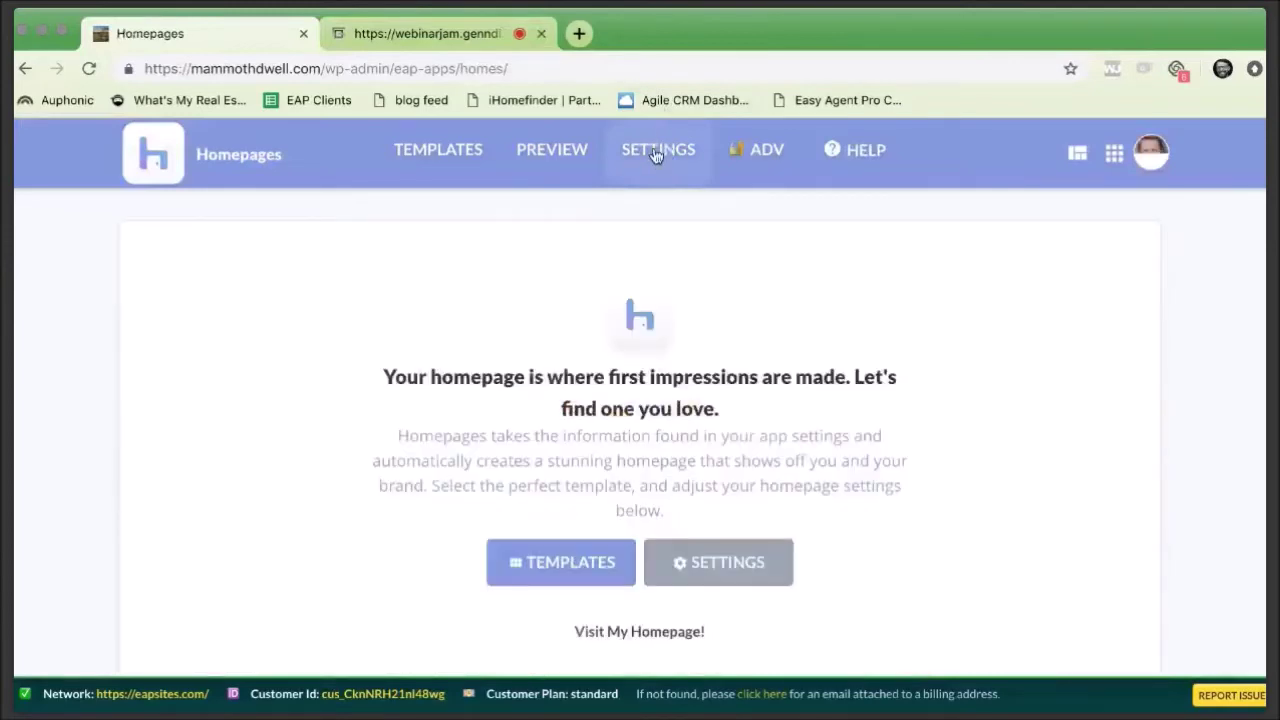
click(655, 154)
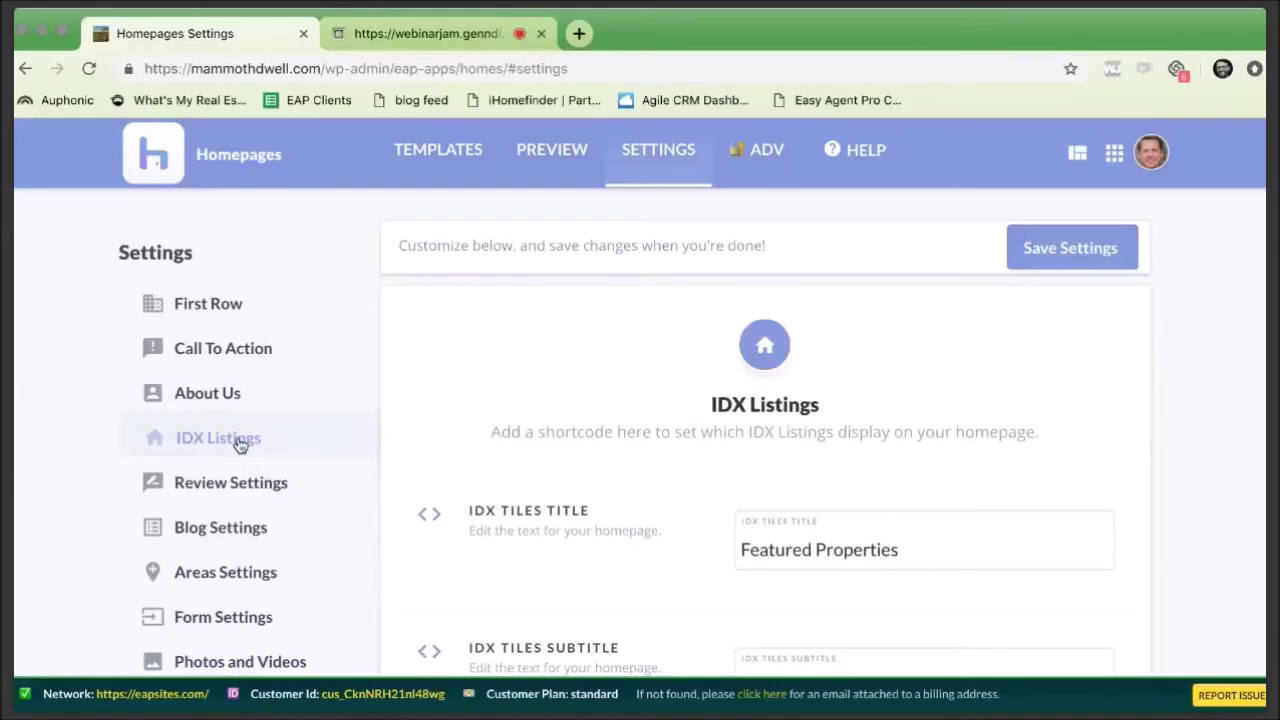
scroll(640, 440, down, 4)
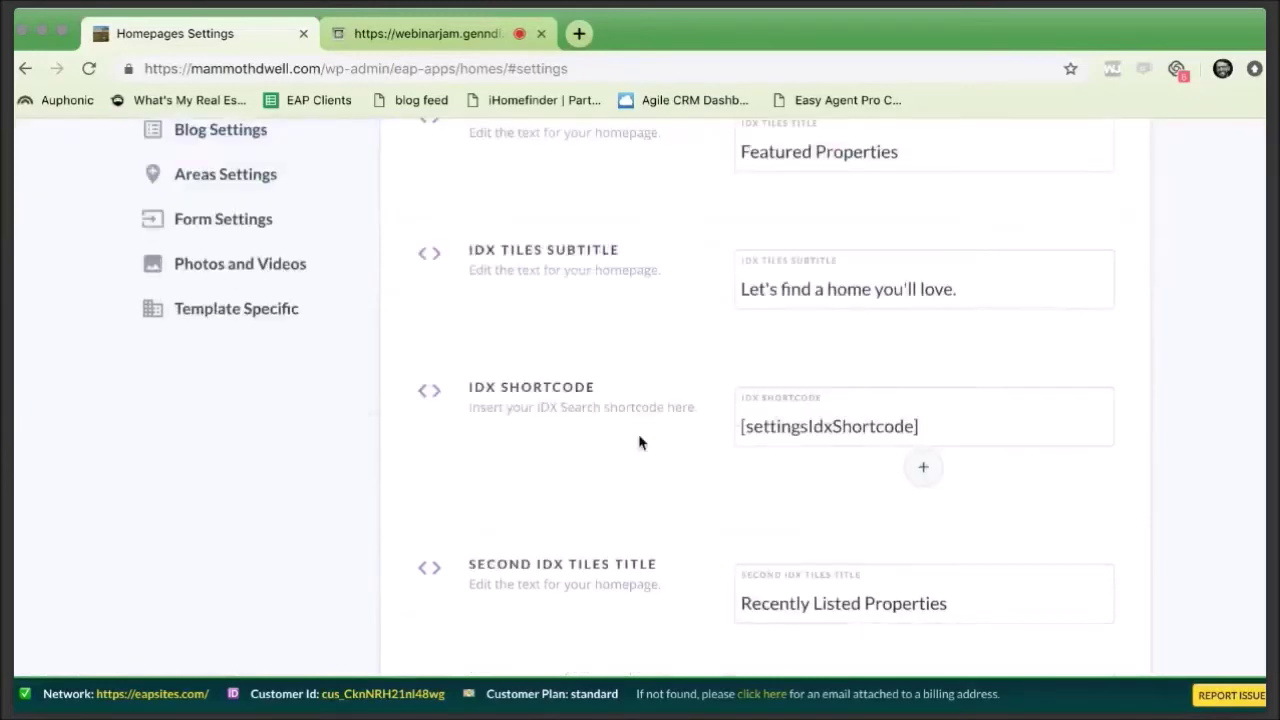
drag(563, 385, 452, 390)
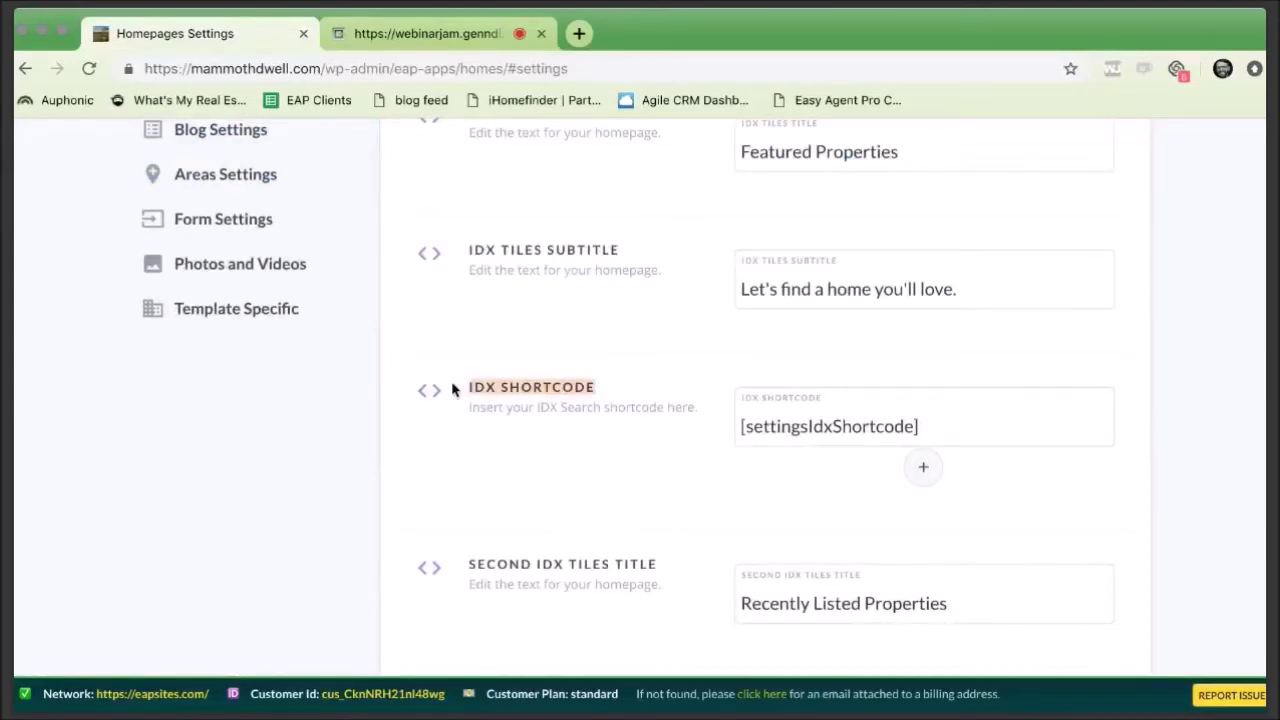
Build a Listing Report gallery shortcode for the homepage with the market Condos UNDER $300K, sorted by Listing Date.
click(923, 468)
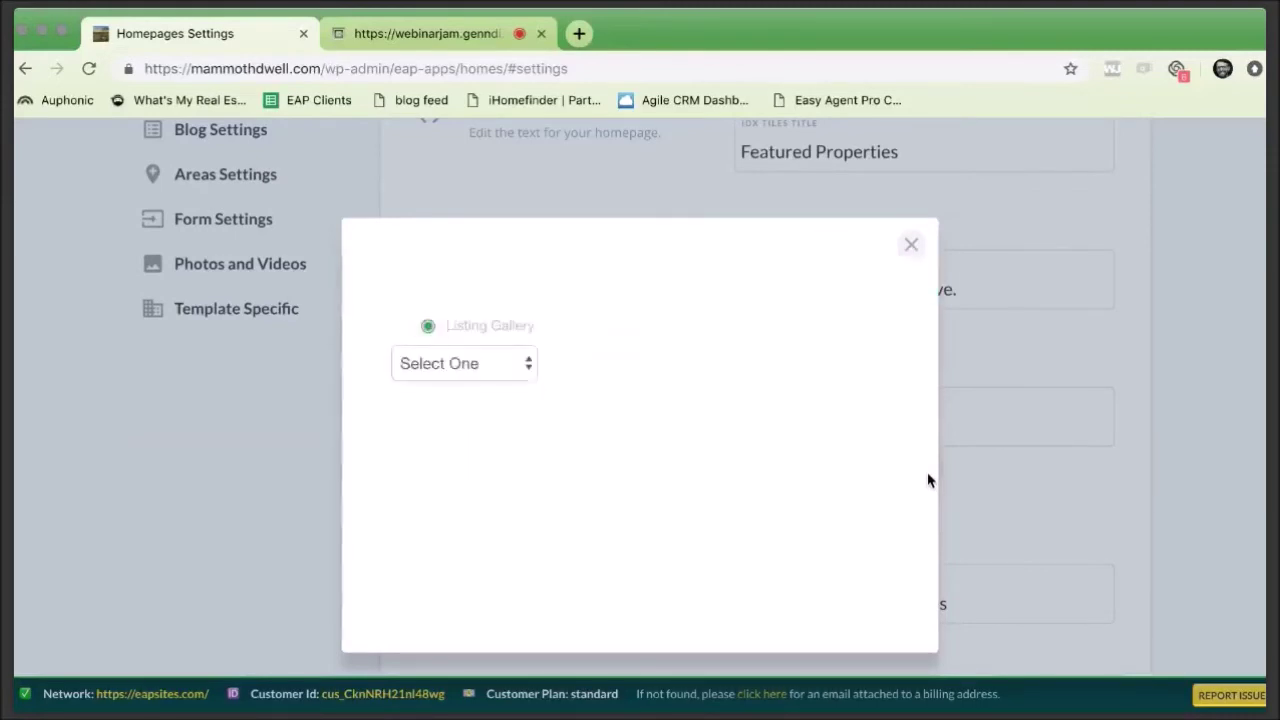
click(523, 376)
click(509, 414)
click(658, 362)
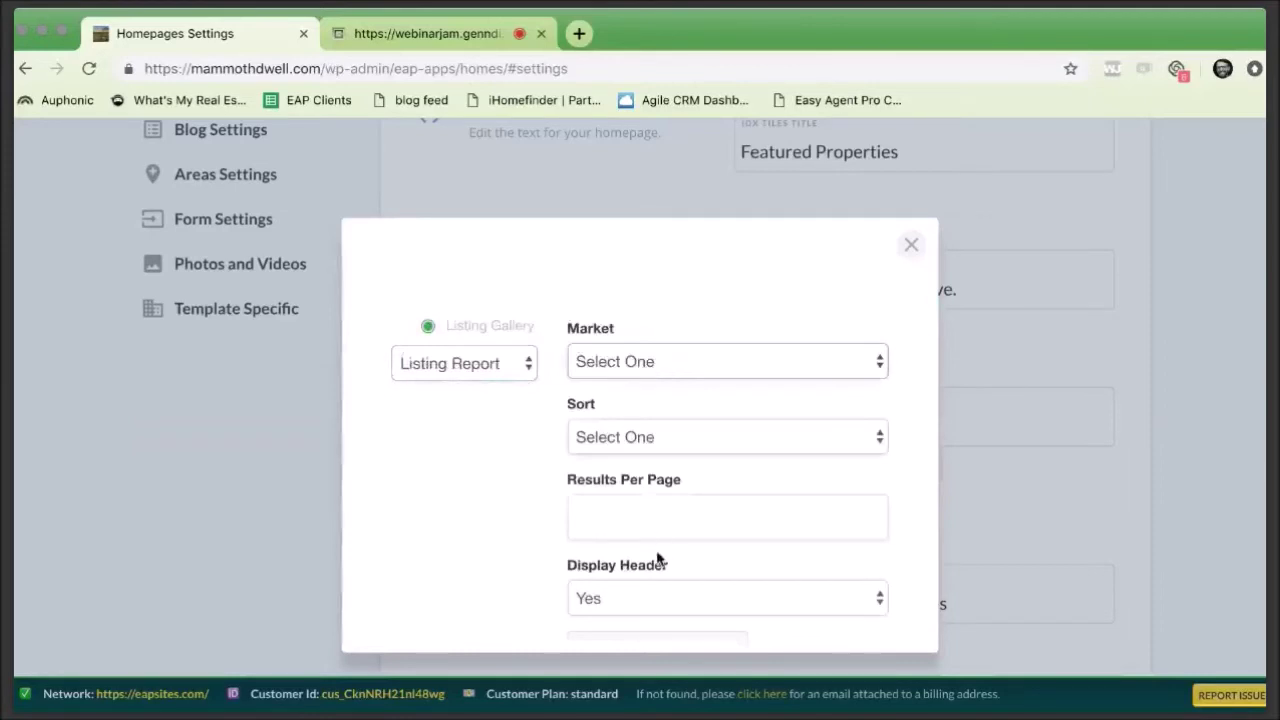
click(660, 561)
click(714, 437)
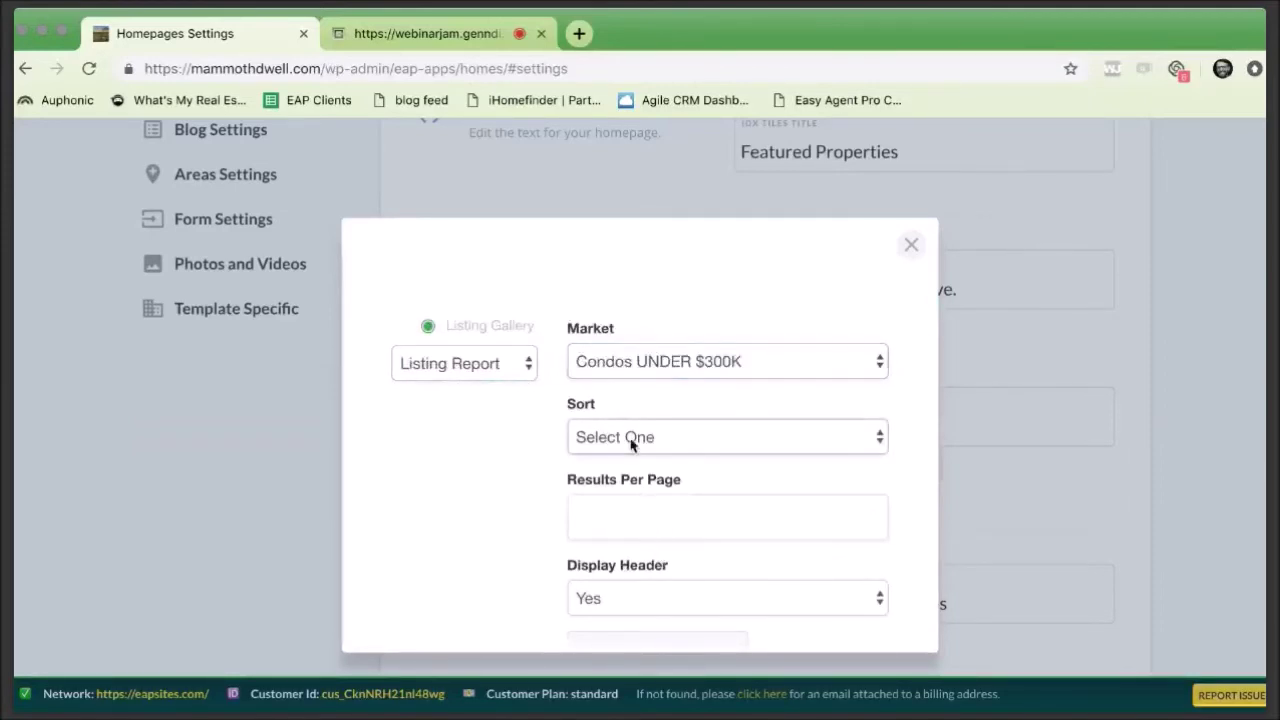
click(645, 557)
Copy the generated shortcode, close the builder and replace the contents of the homepage's IDX Shortcode field with it.
scroll(645, 557, down, 2)
click(651, 568)
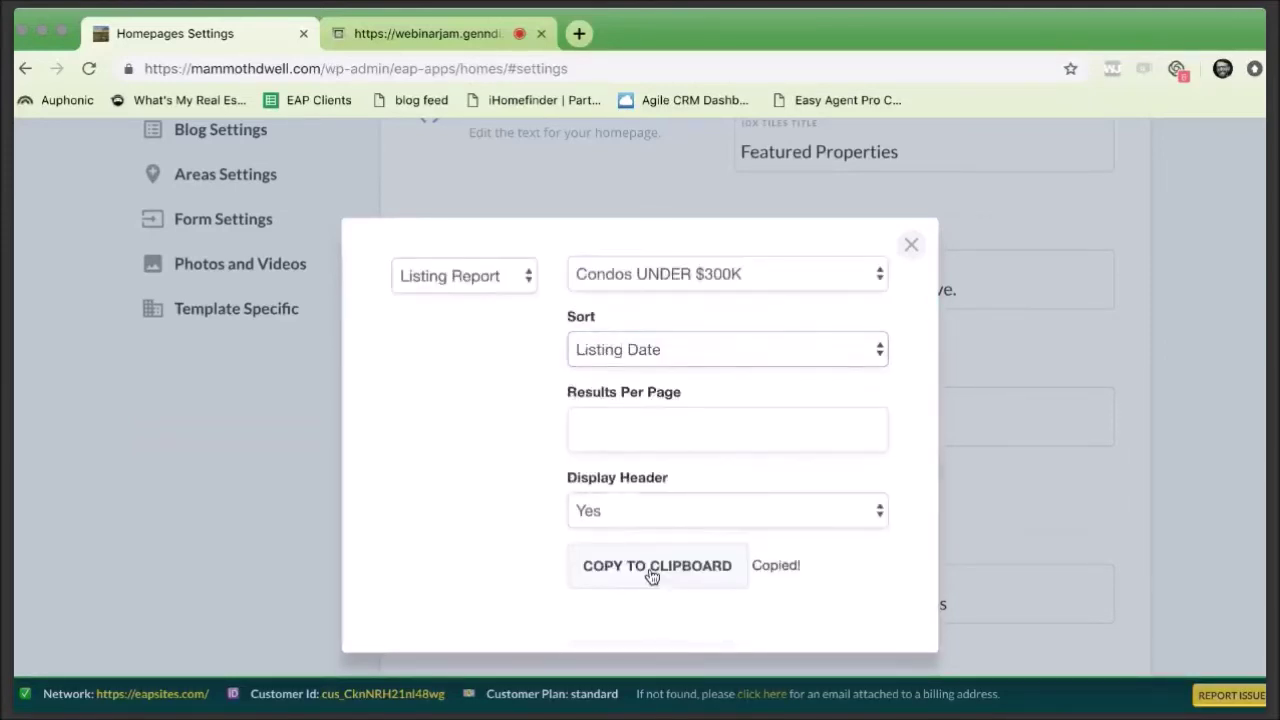
click(911, 247)
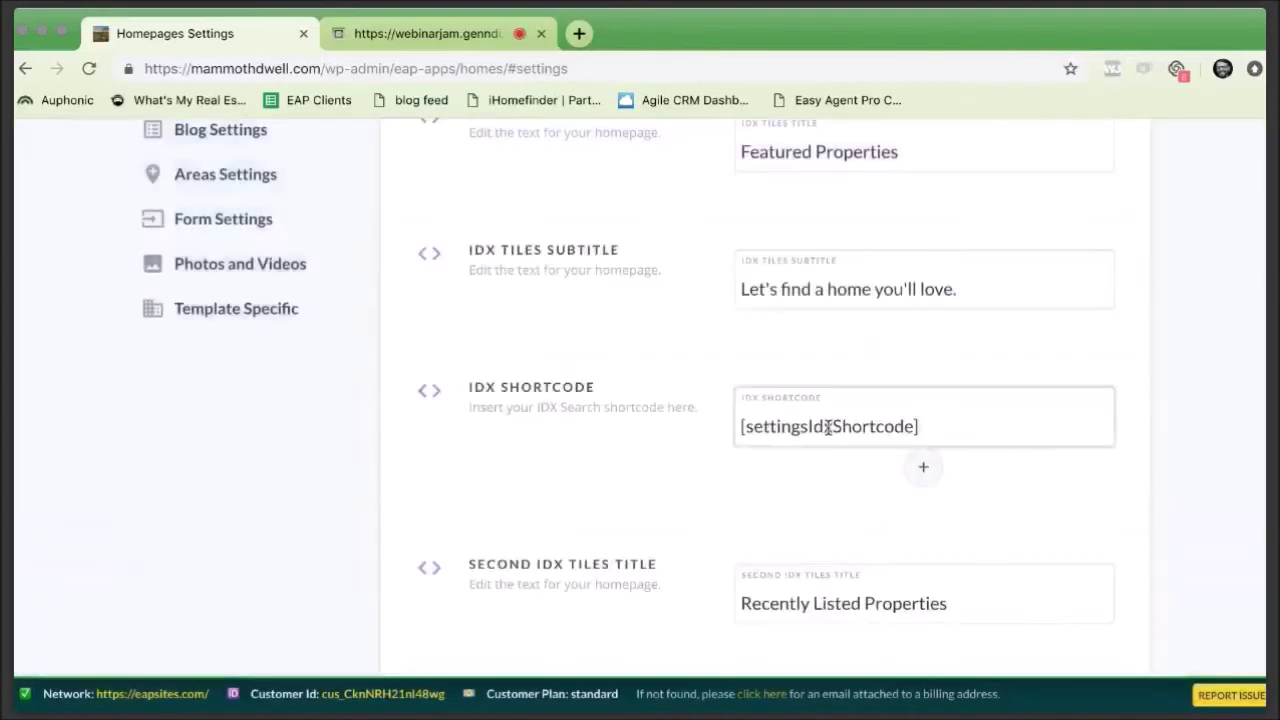
triple_click(854, 432)
key(super+v)
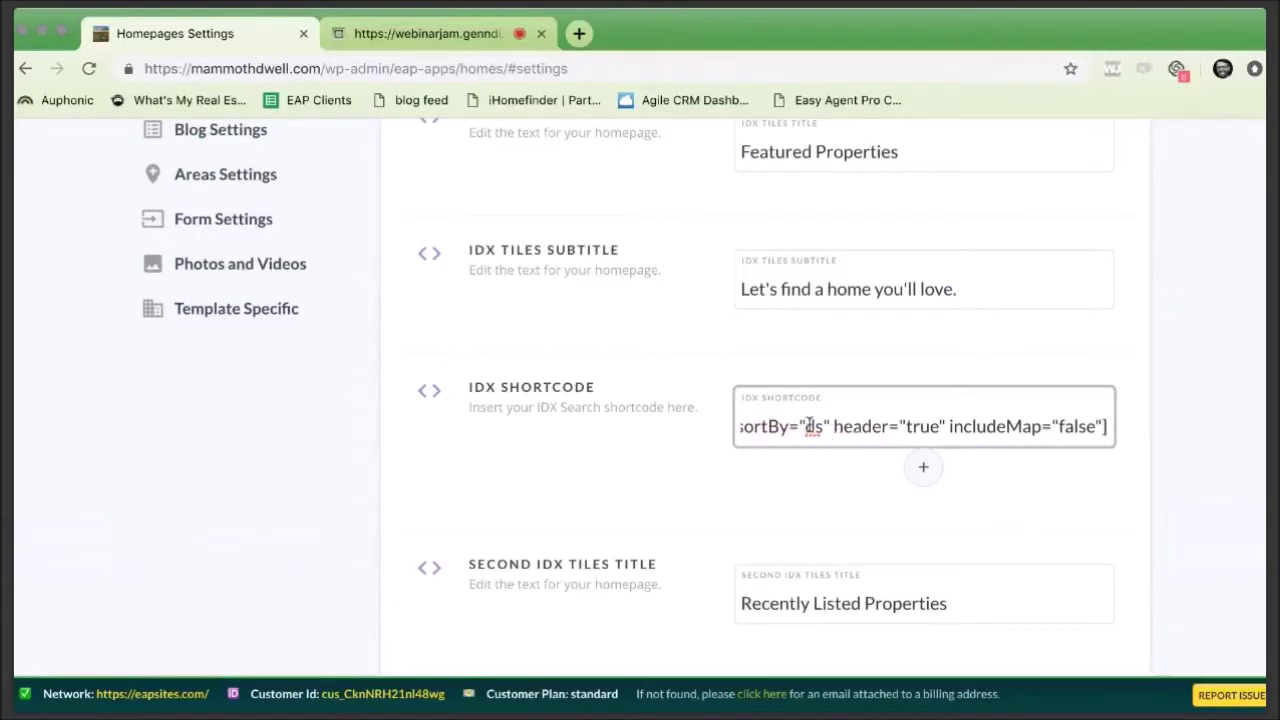
drag(600, 390, 466, 390)
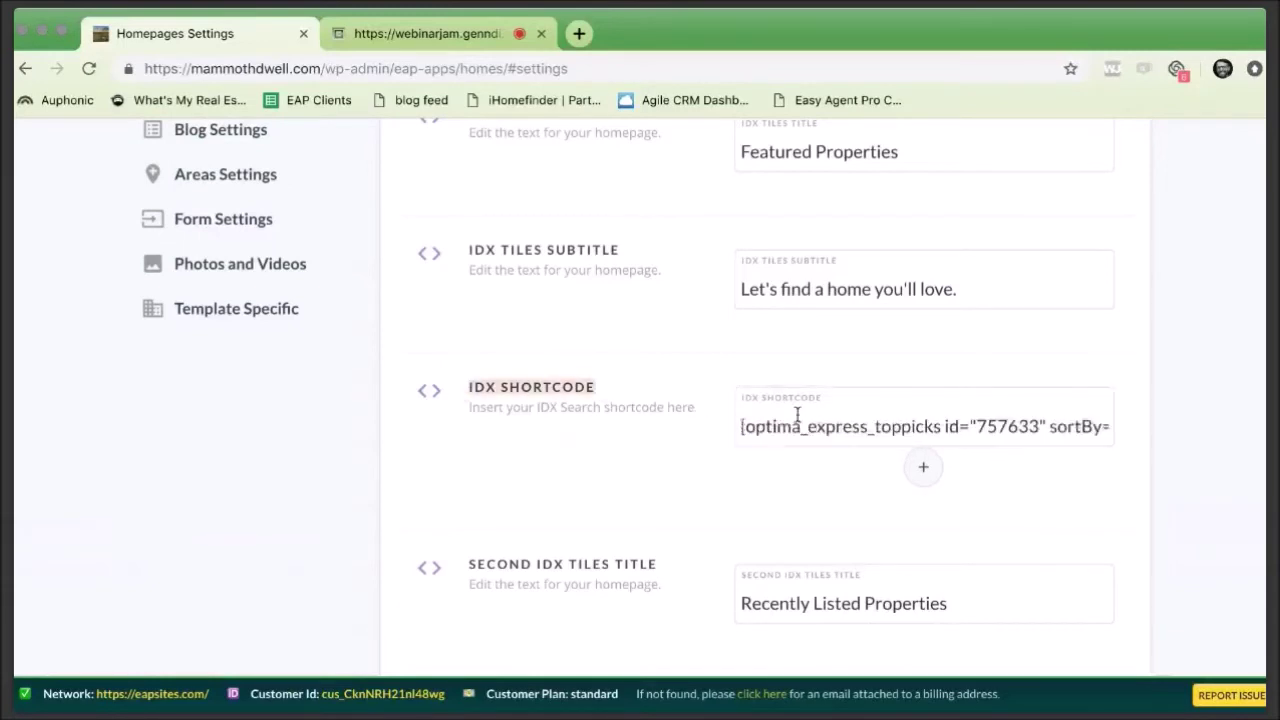
Leave the Homepages settings for the dashboard and start a new blog post.
scroll(577, 391, down, 6)
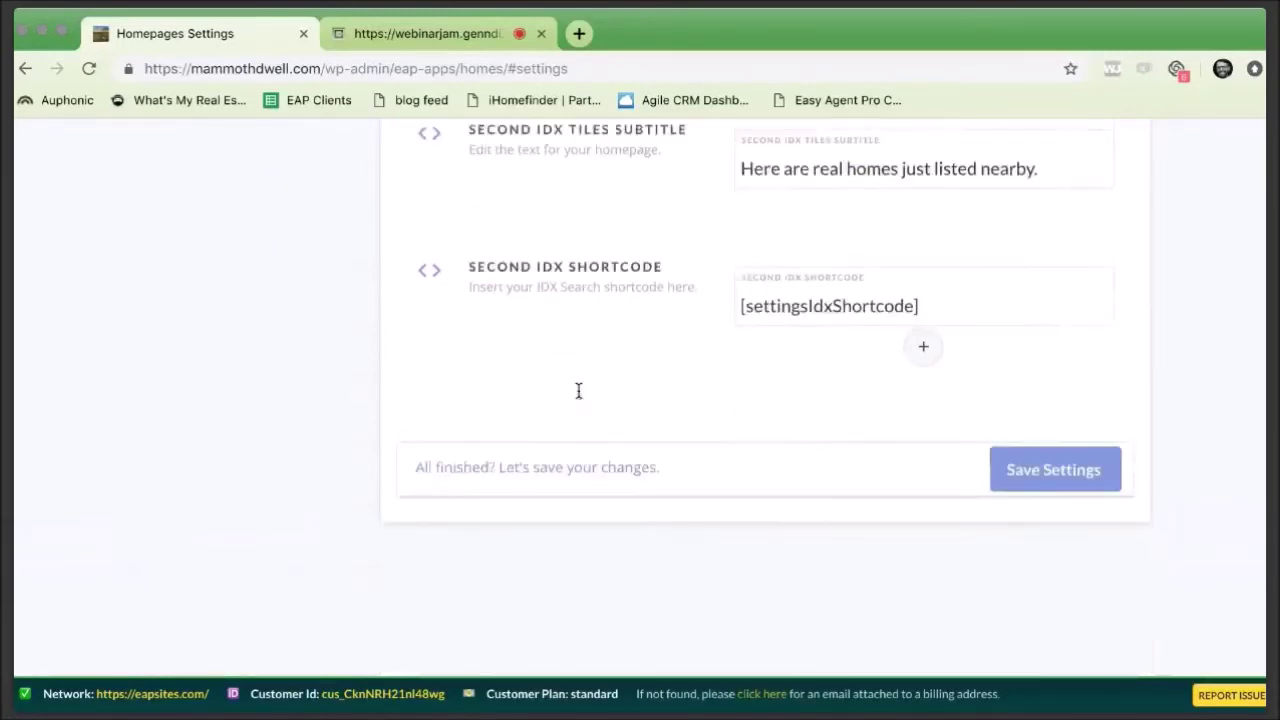
scroll(577, 397, up, 10)
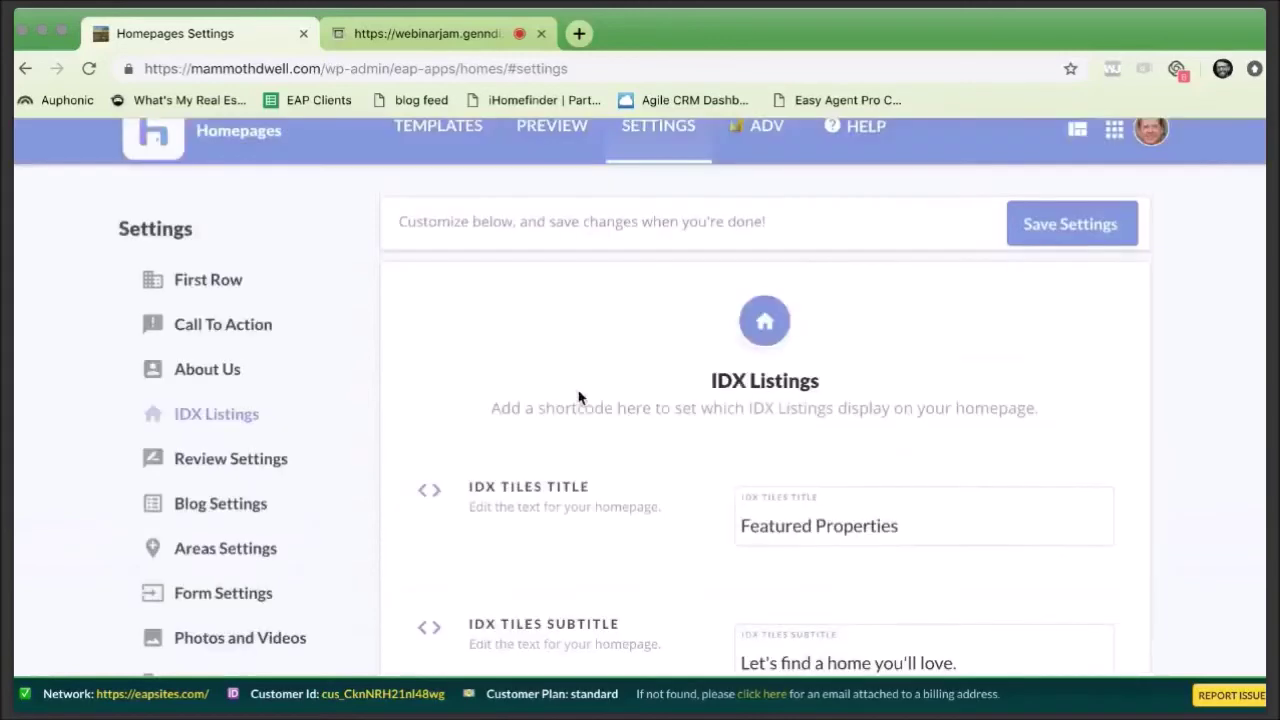
scroll(577, 397, up, 1)
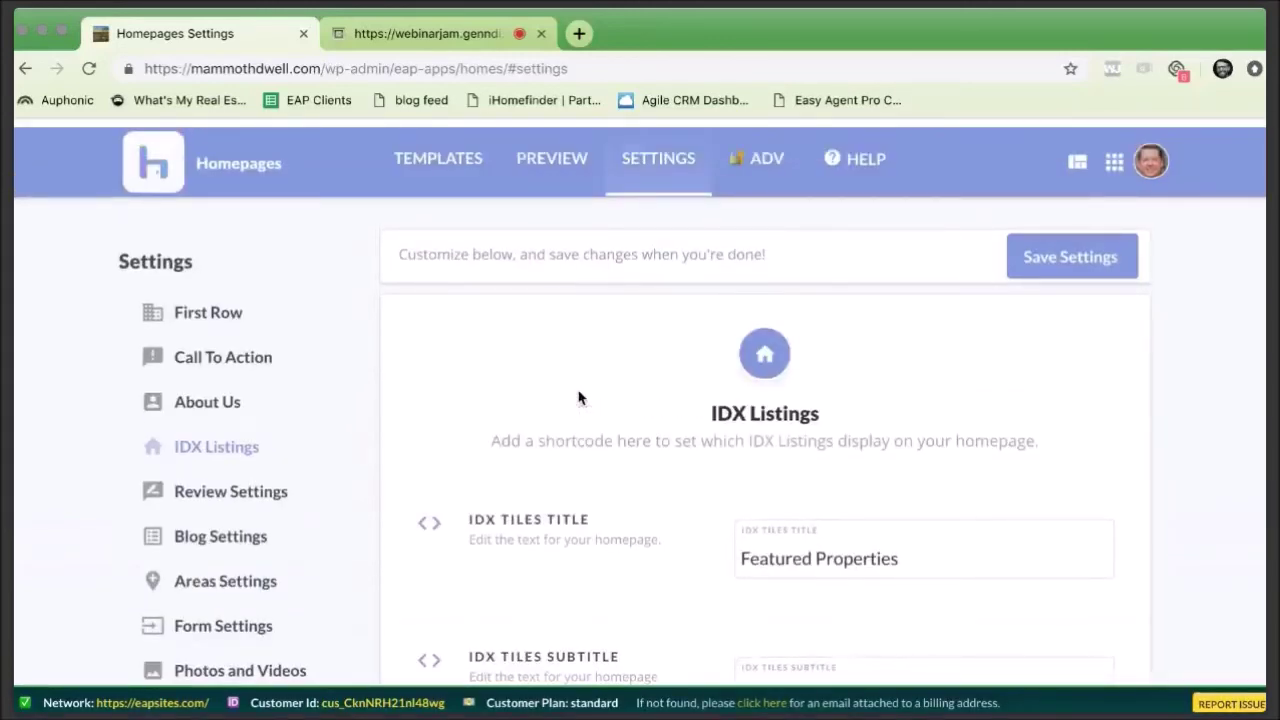
click(1077, 161)
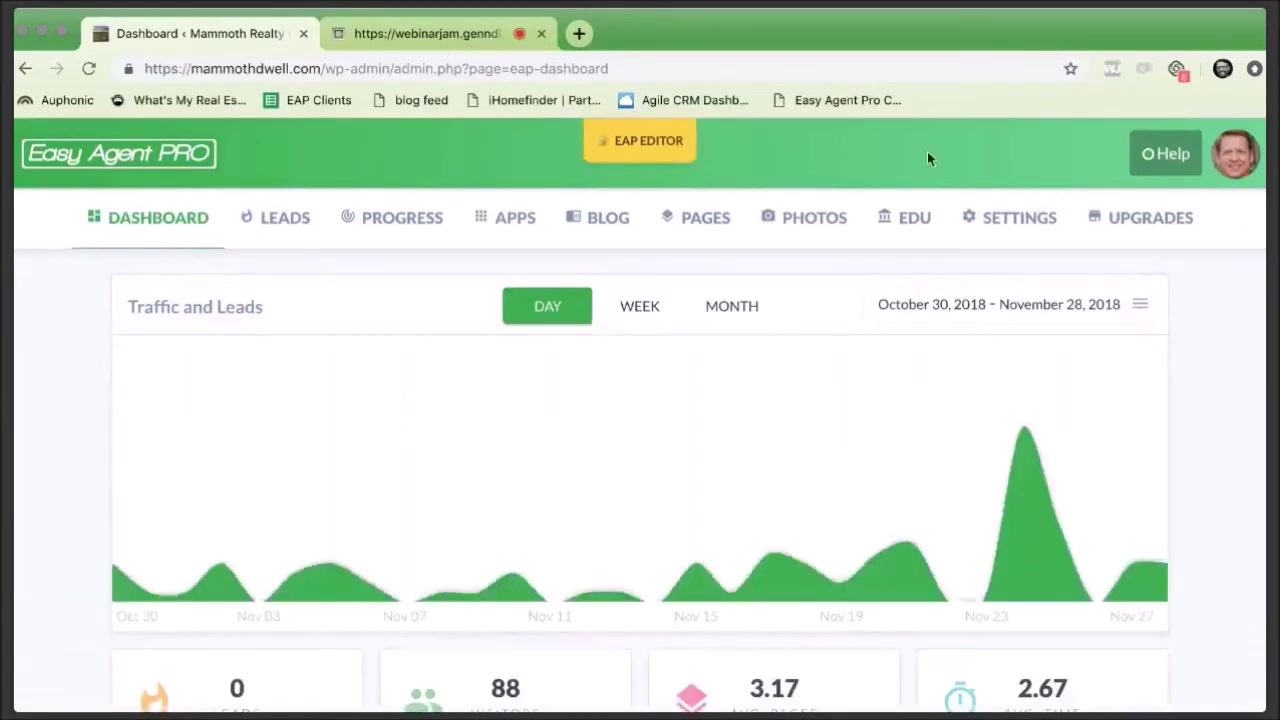
click(623, 228)
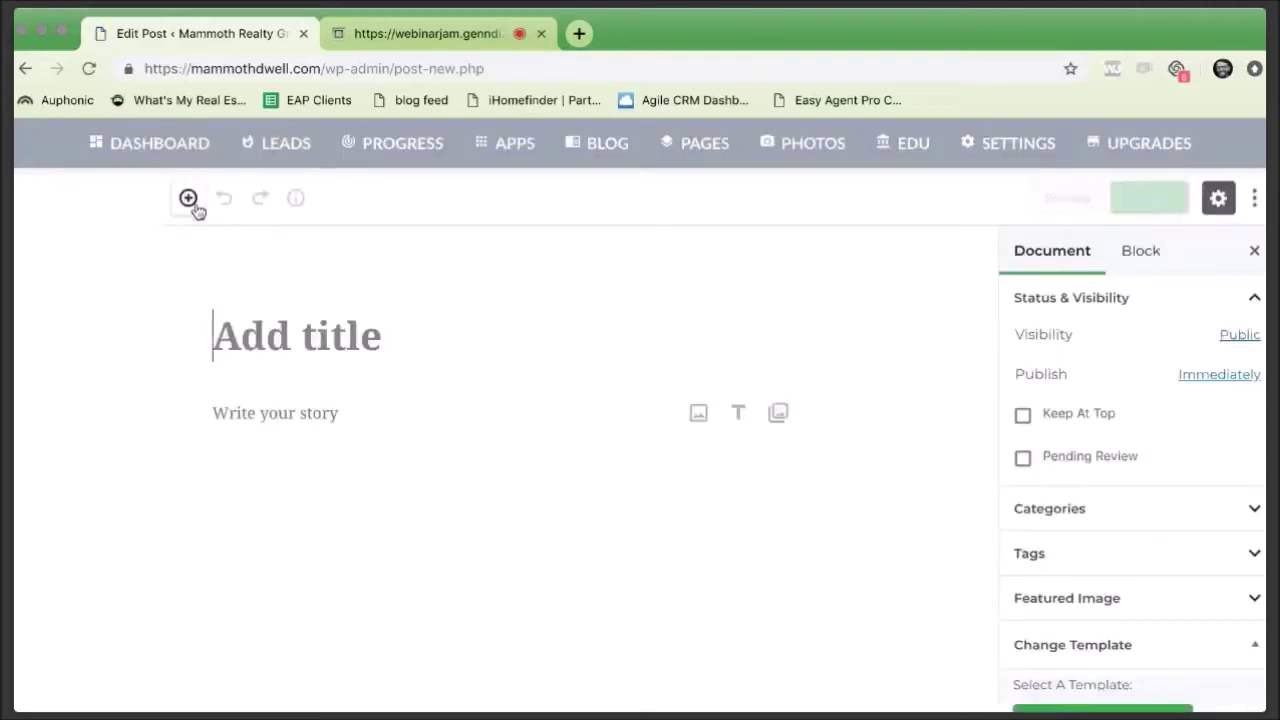
Add a paragraph block to the post with the placeholder text "fjgkdfghadhgjfghfjd".
click(189, 198)
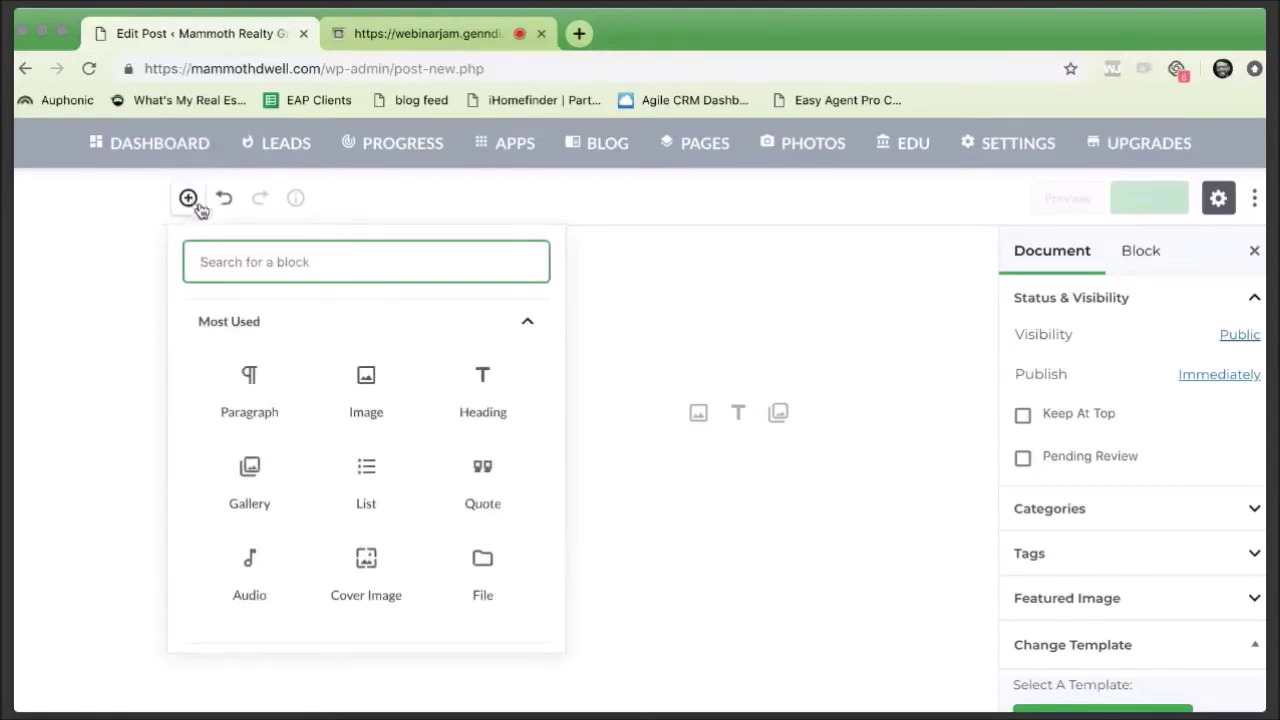
click(247, 410)
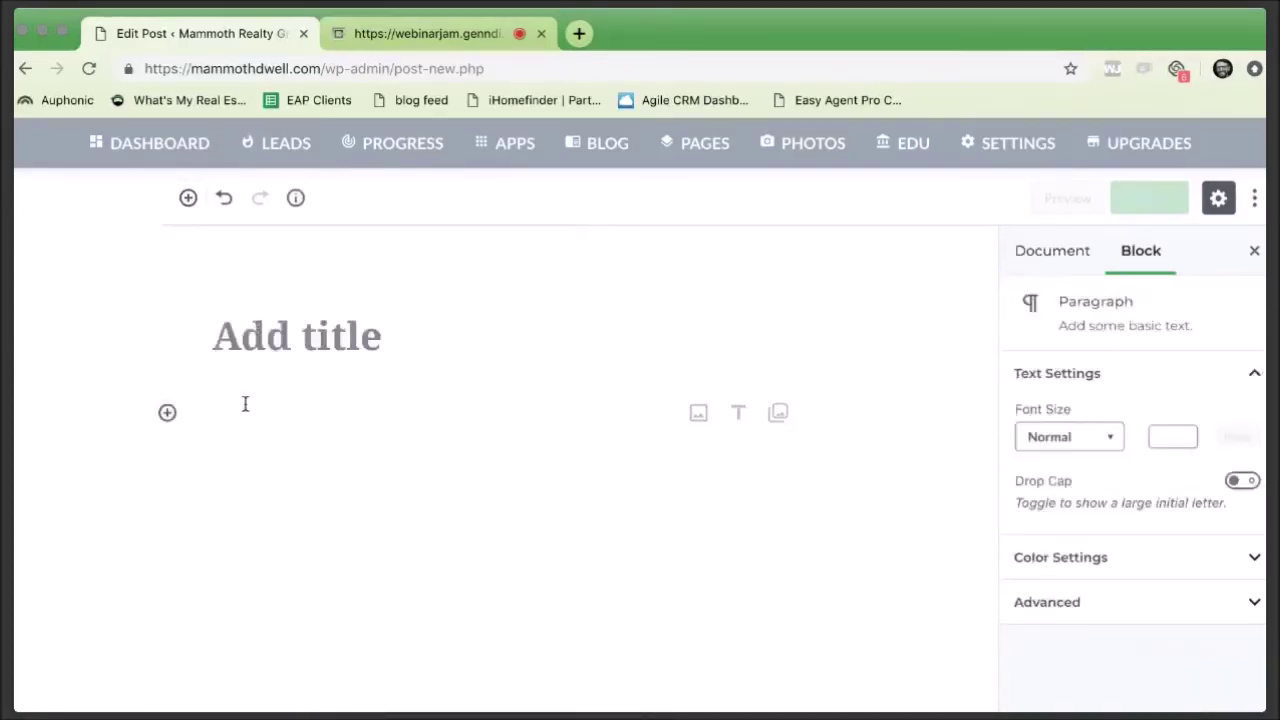
text(fjgkdfghadhgjfghfjd)
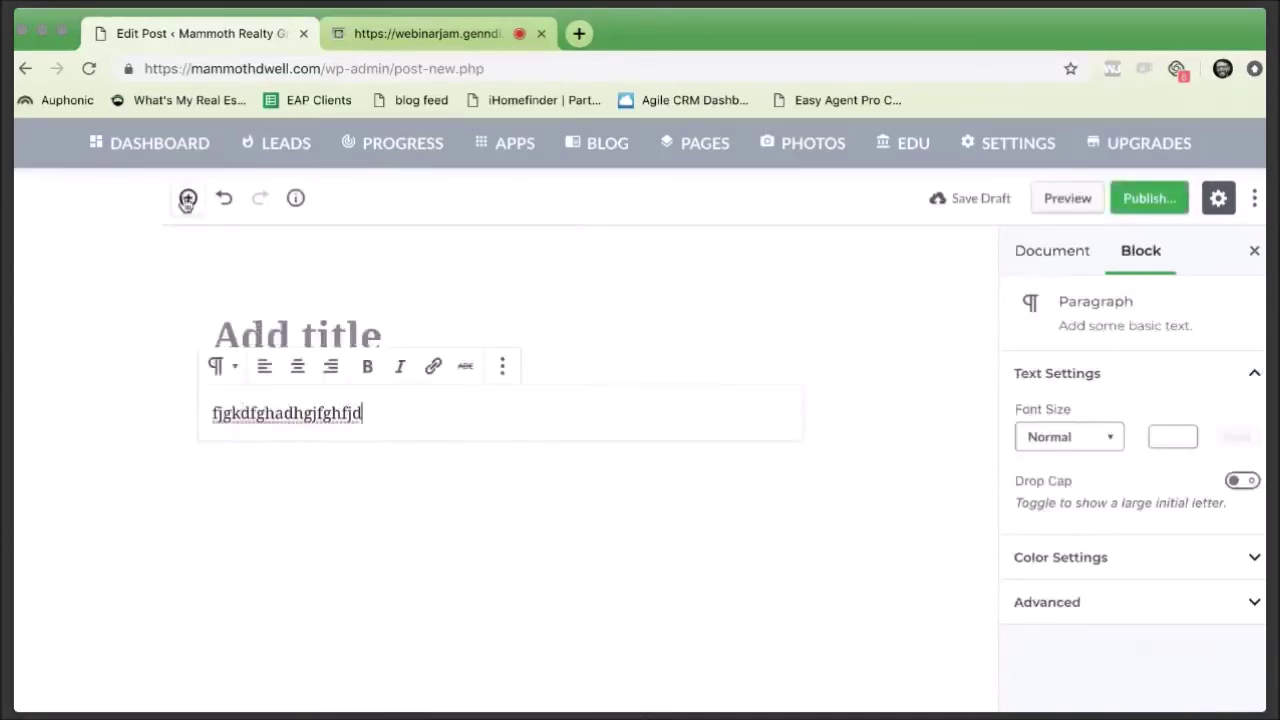
Add an image block below the paragraph and fill it with the living room photo from the media library.
click(187, 199)
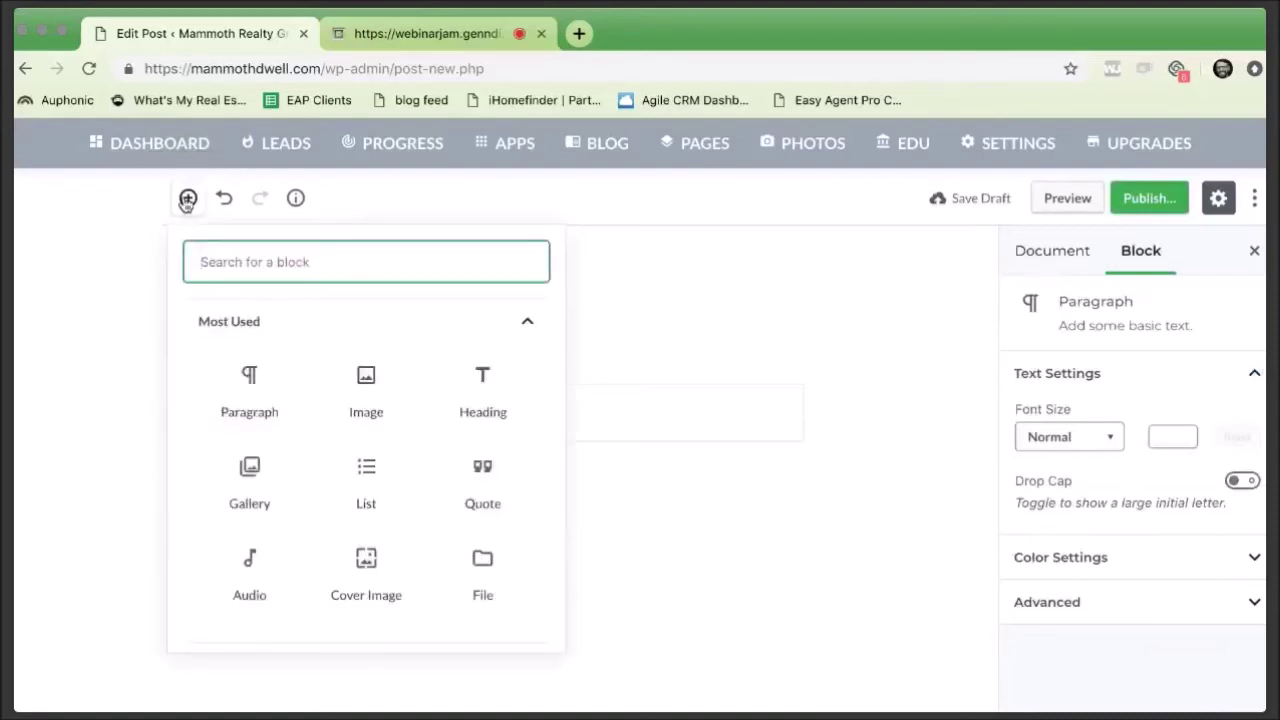
click(360, 398)
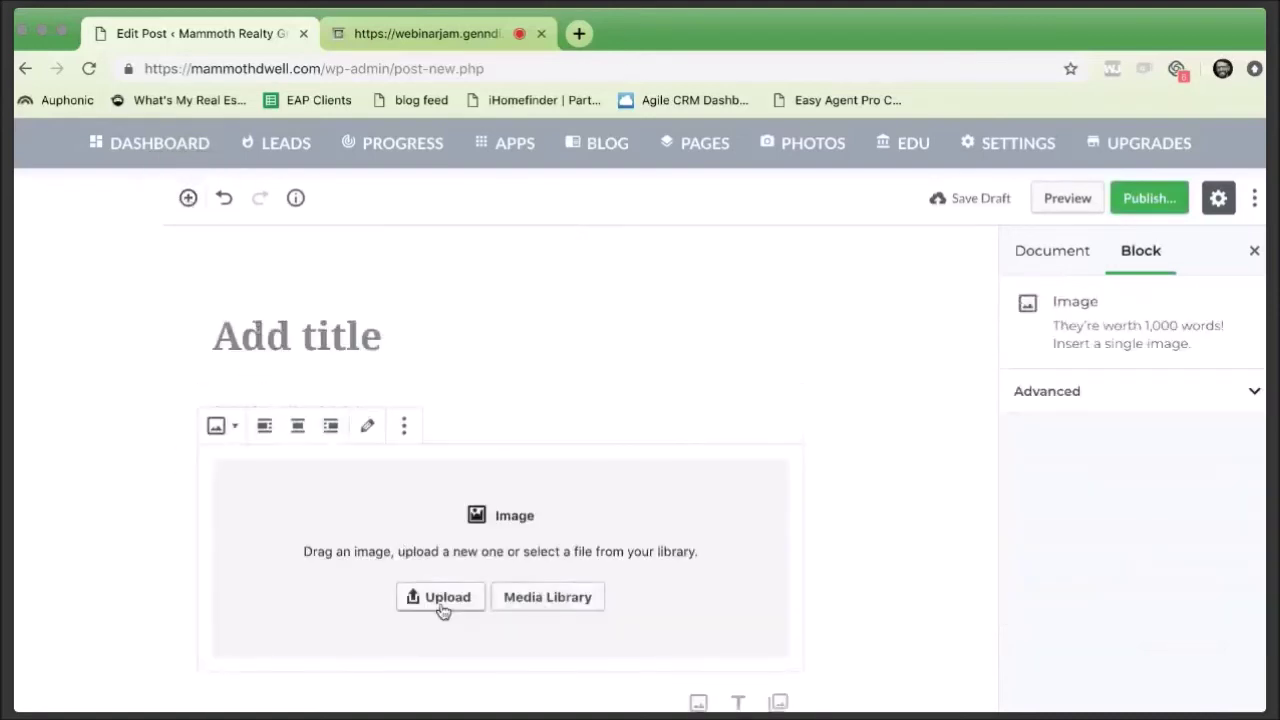
click(566, 605)
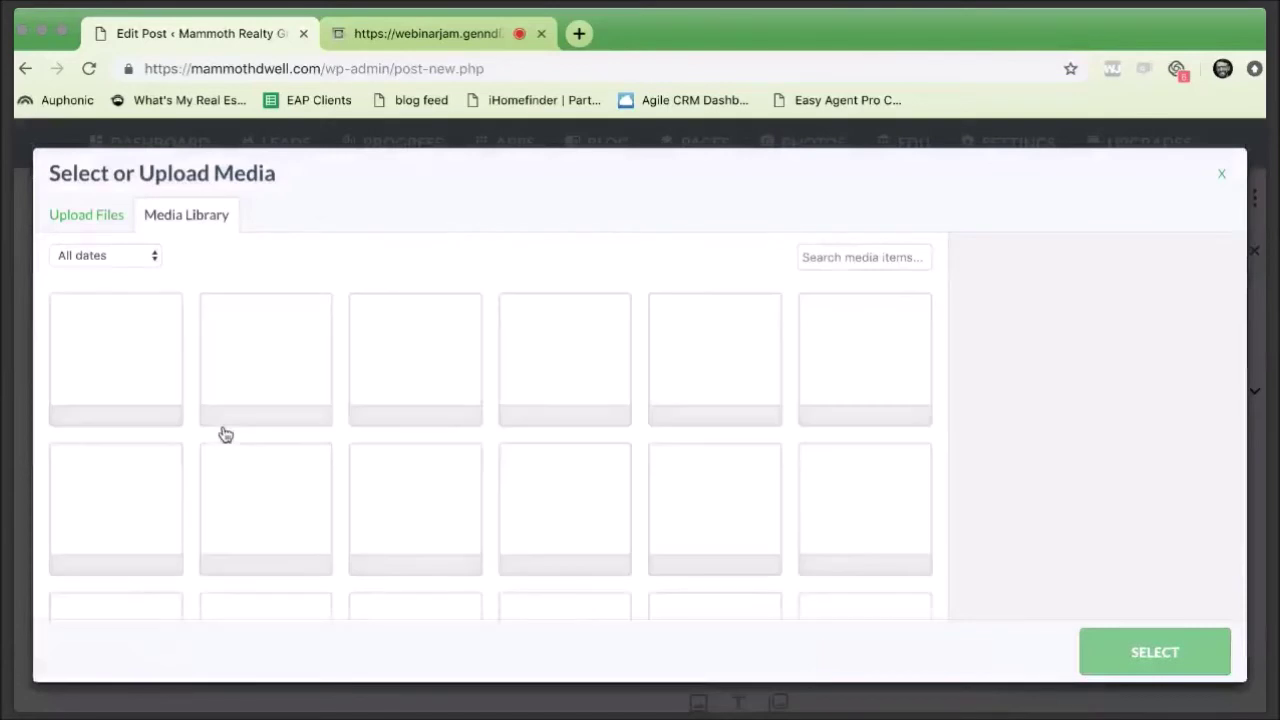
click(138, 395)
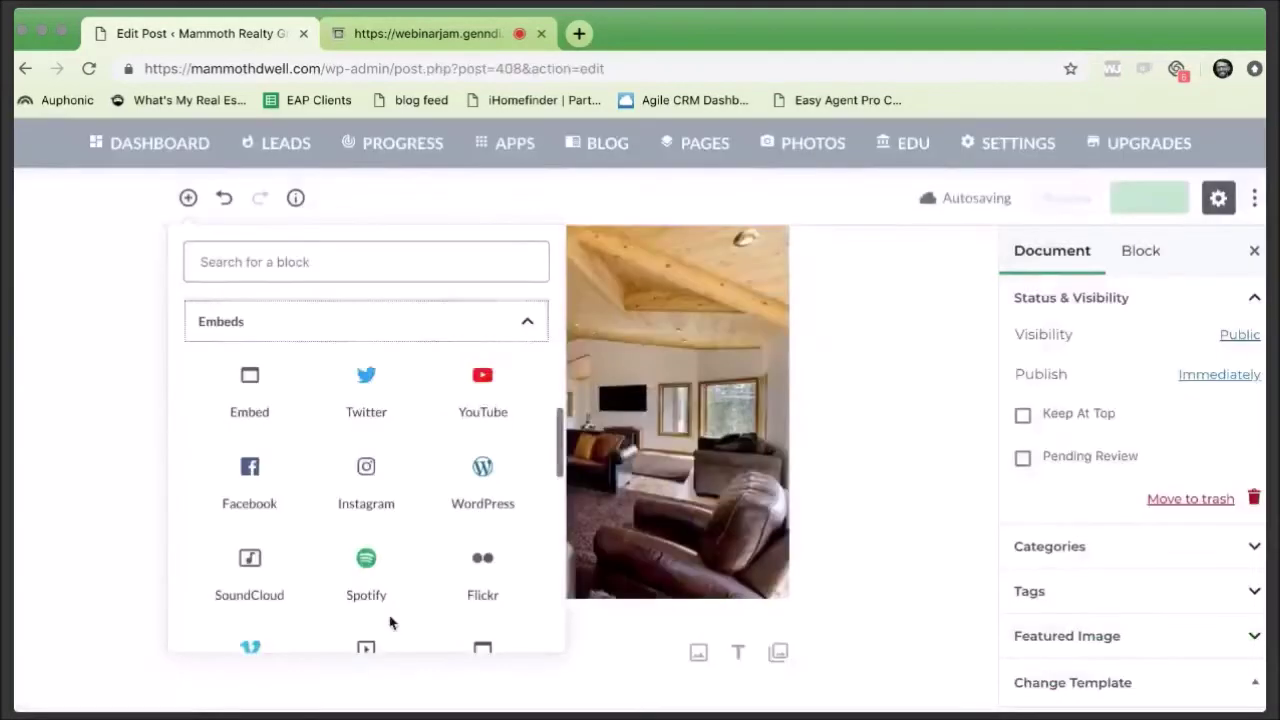
Add a Code block and a Shortcode block below the image in the post.
scroll(371, 449, up, 3)
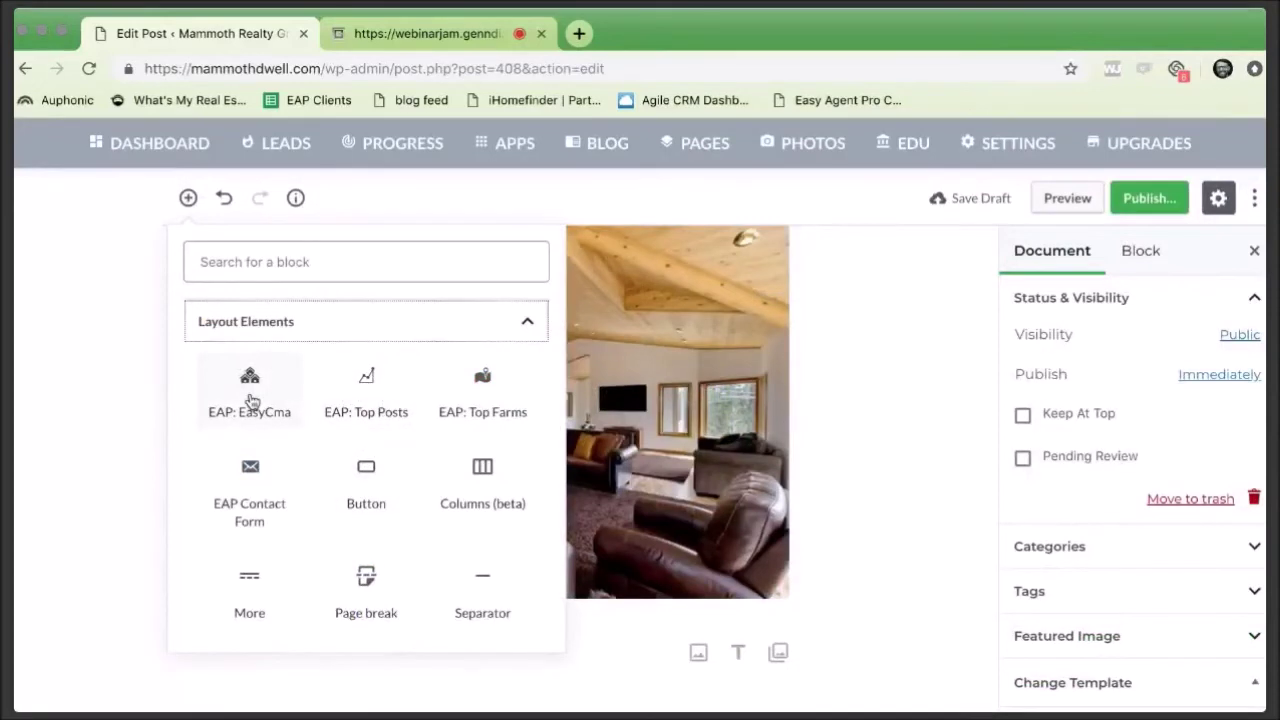
scroll(457, 495, down, 3)
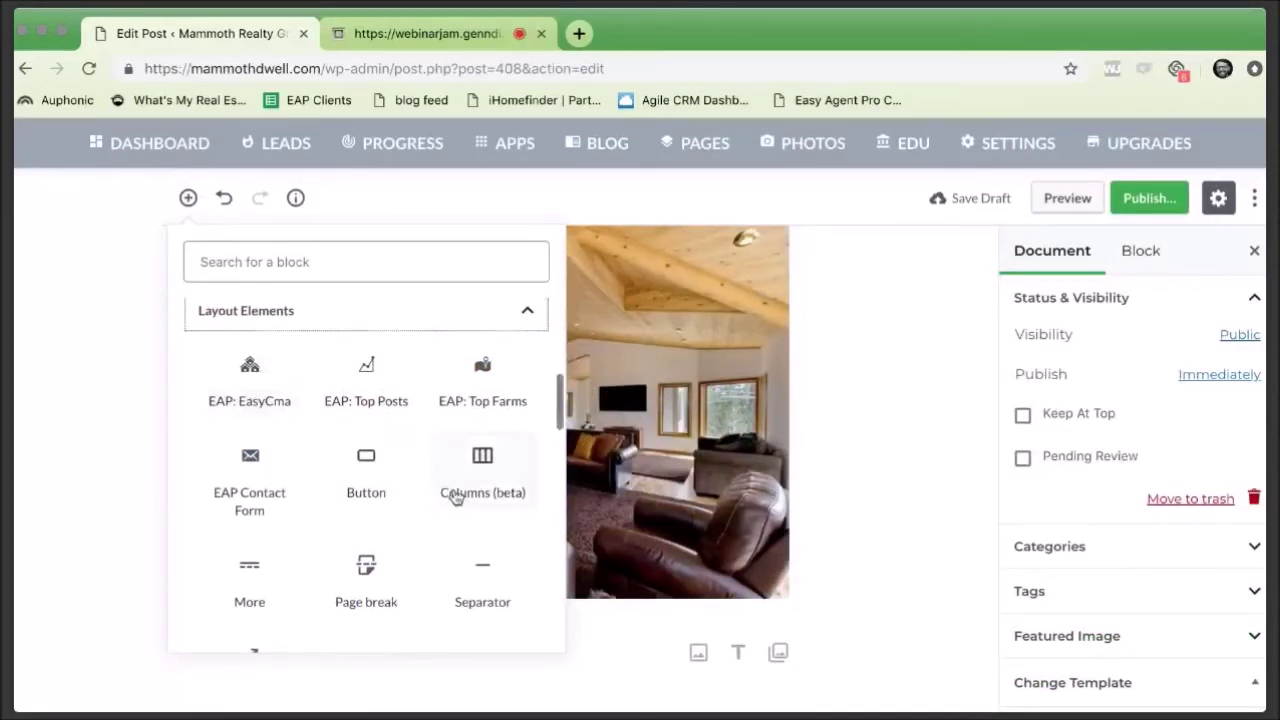
scroll(457, 495, up, 4)
click(250, 333)
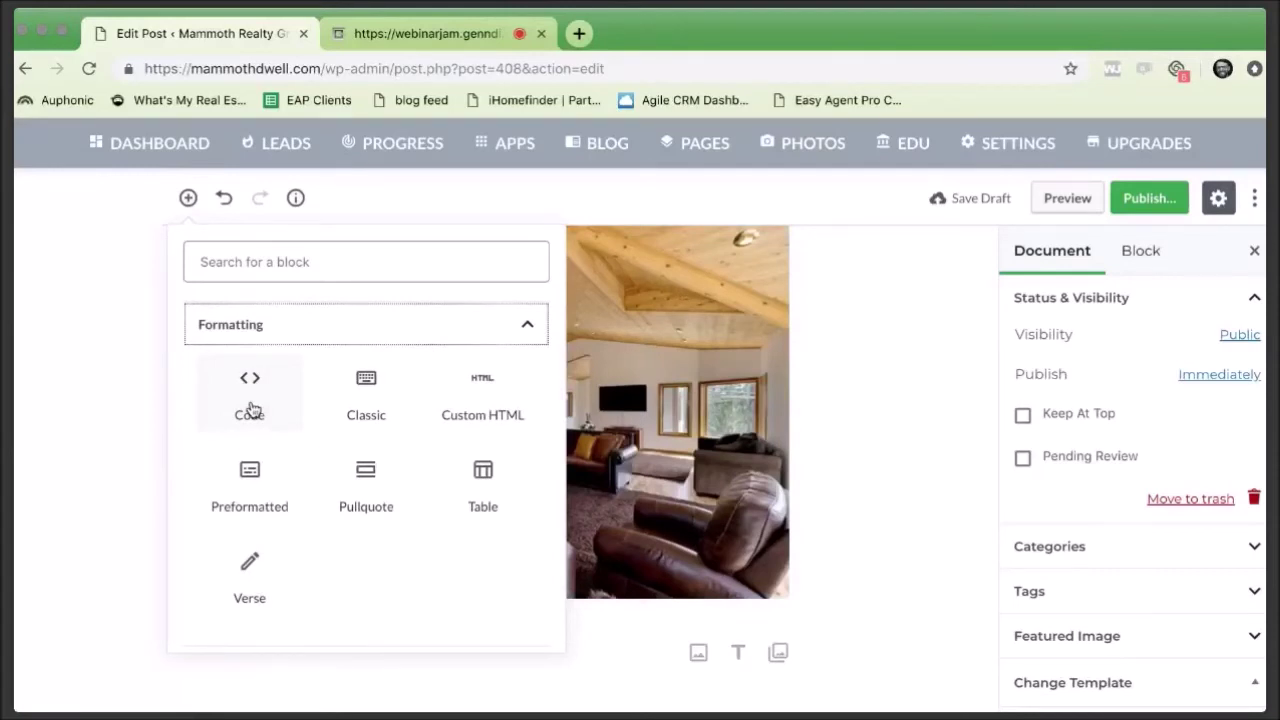
text(Short)
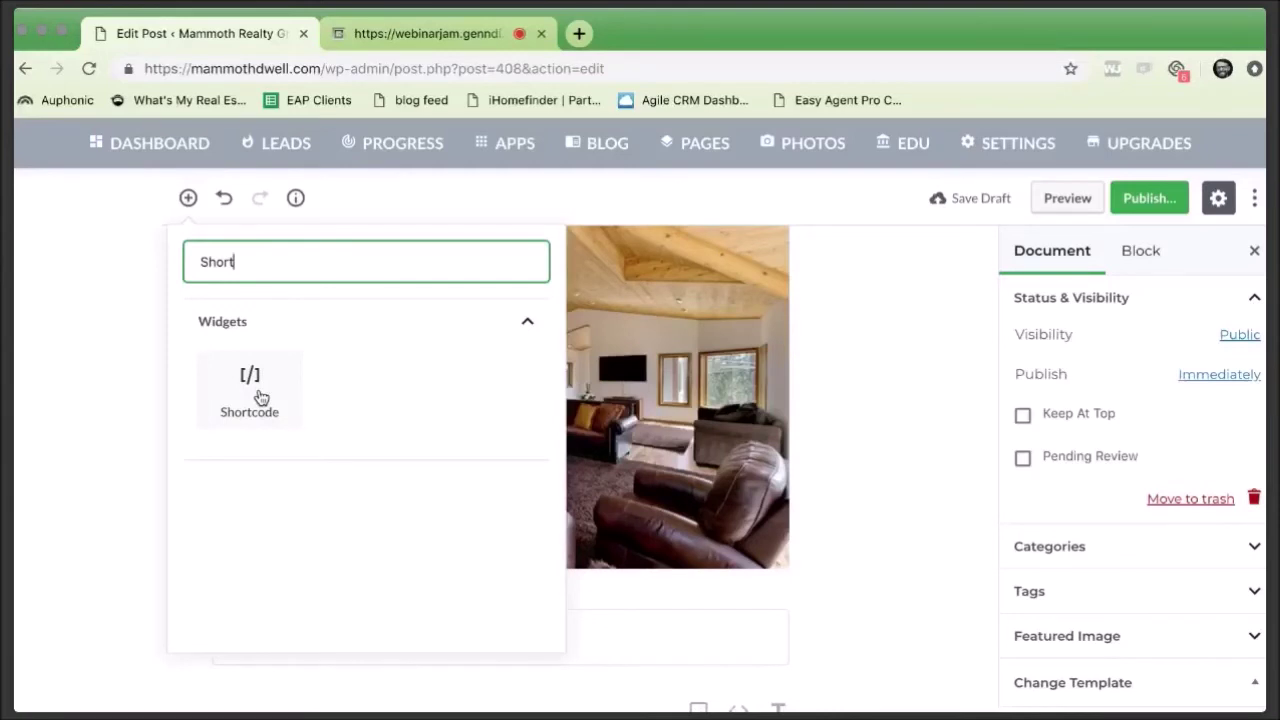
click(261, 398)
Generate a Listing Report shortcode for the Juniper Ridge market sorted by Listing Date and paste it into the post's Shortcode block.
click(280, 598)
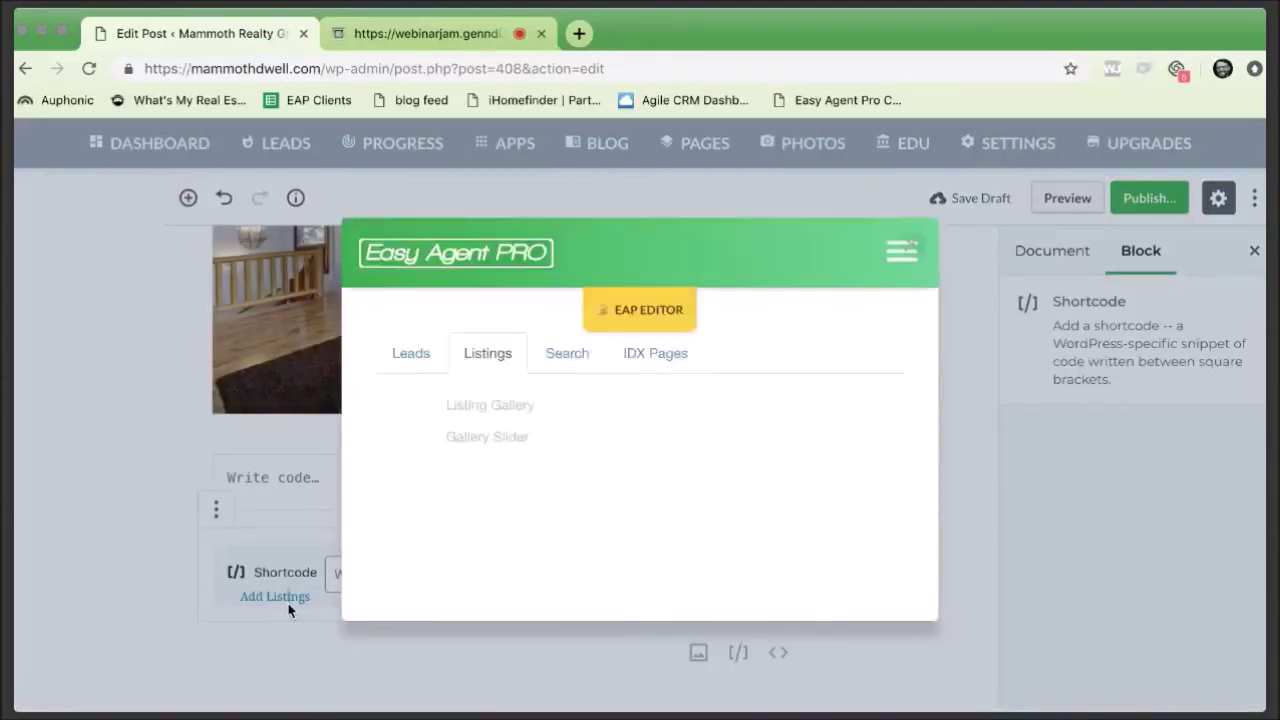
click(483, 406)
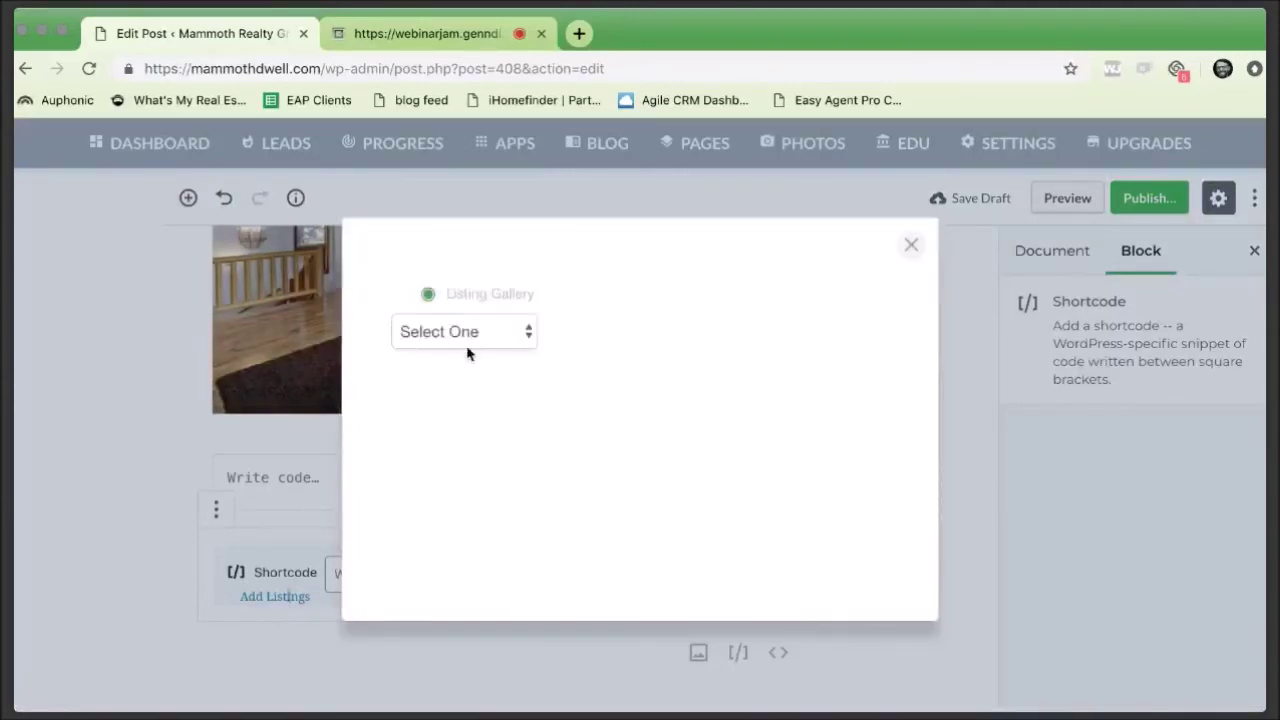
click(460, 382)
click(660, 341)
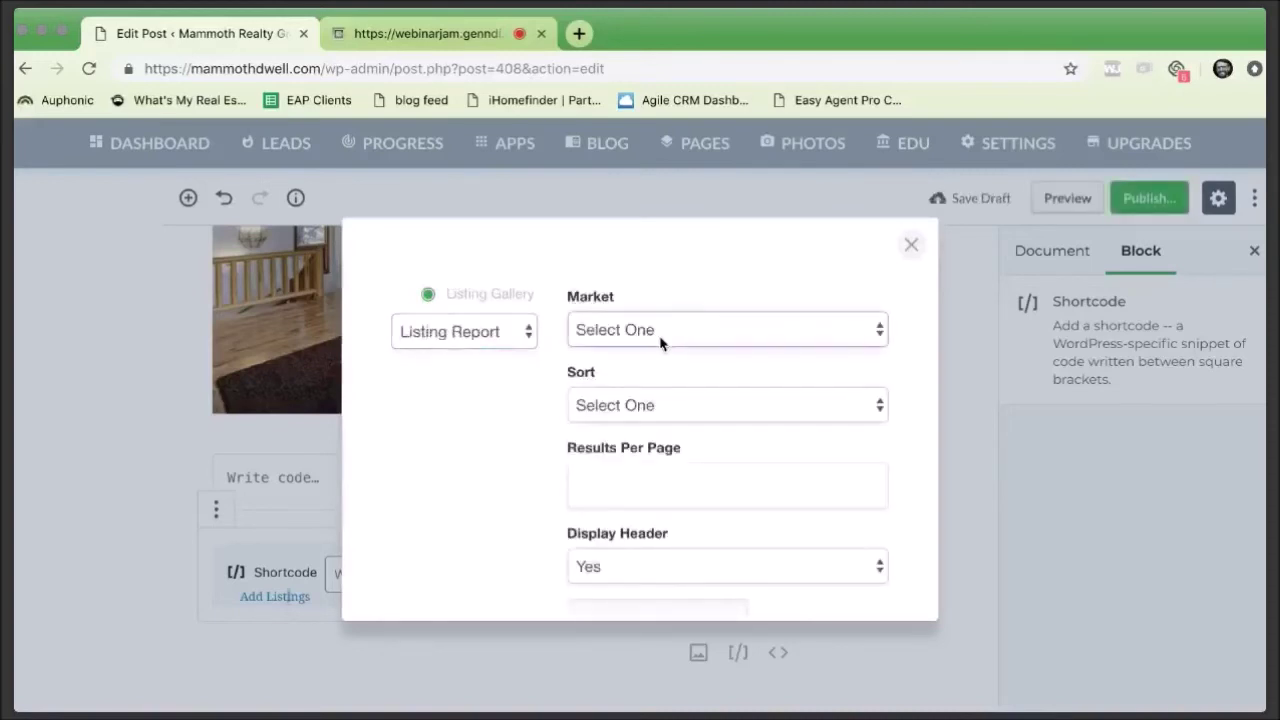
click(655, 401)
click(658, 505)
scroll(658, 505, down, 2)
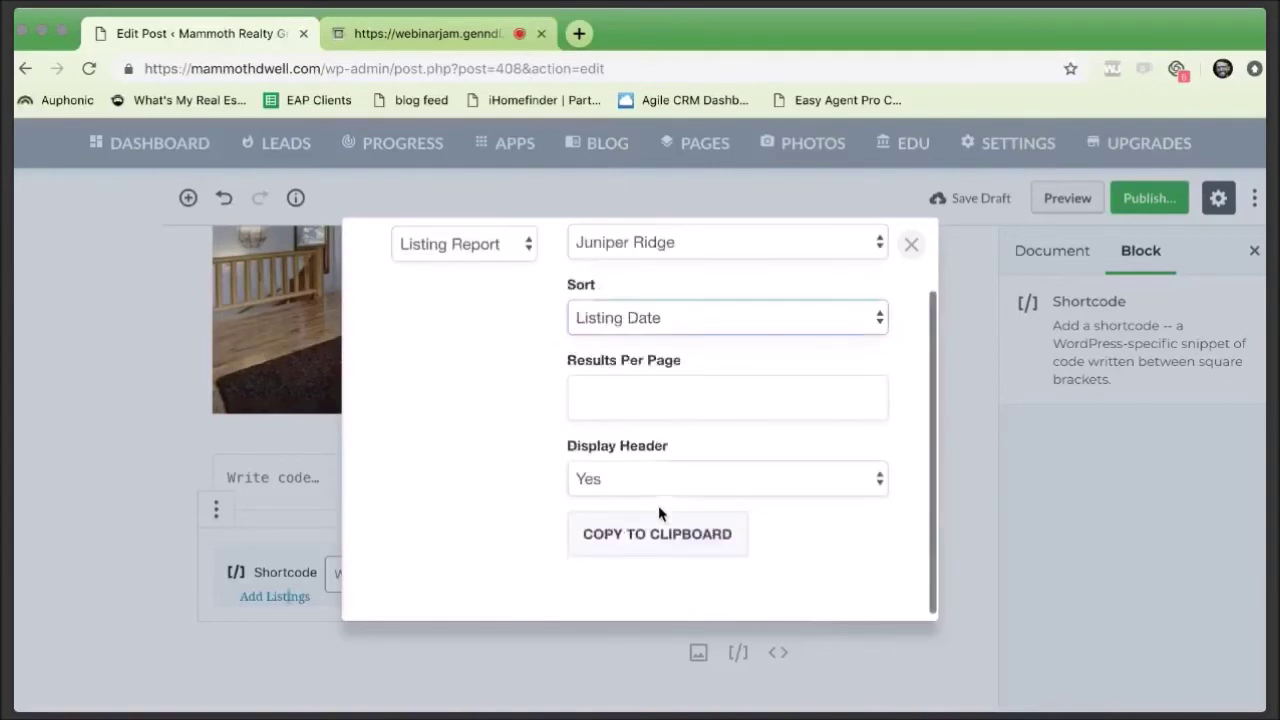
click(654, 540)
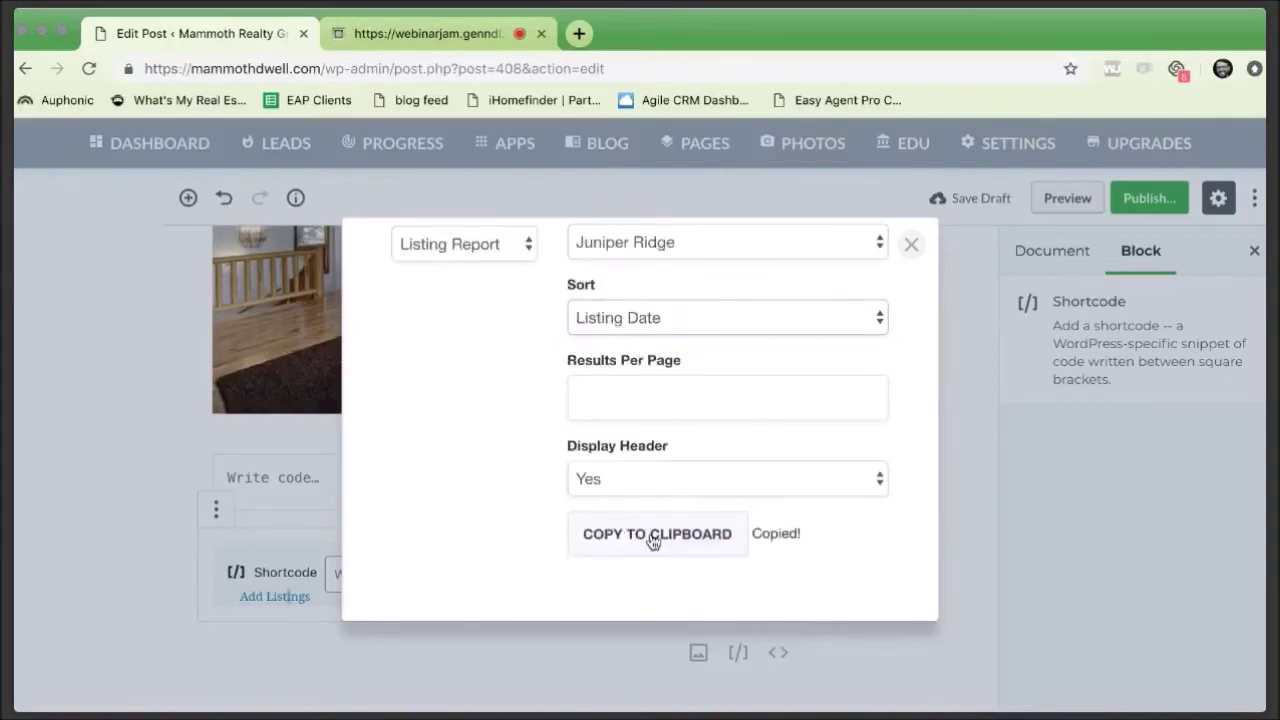
click(957, 272)
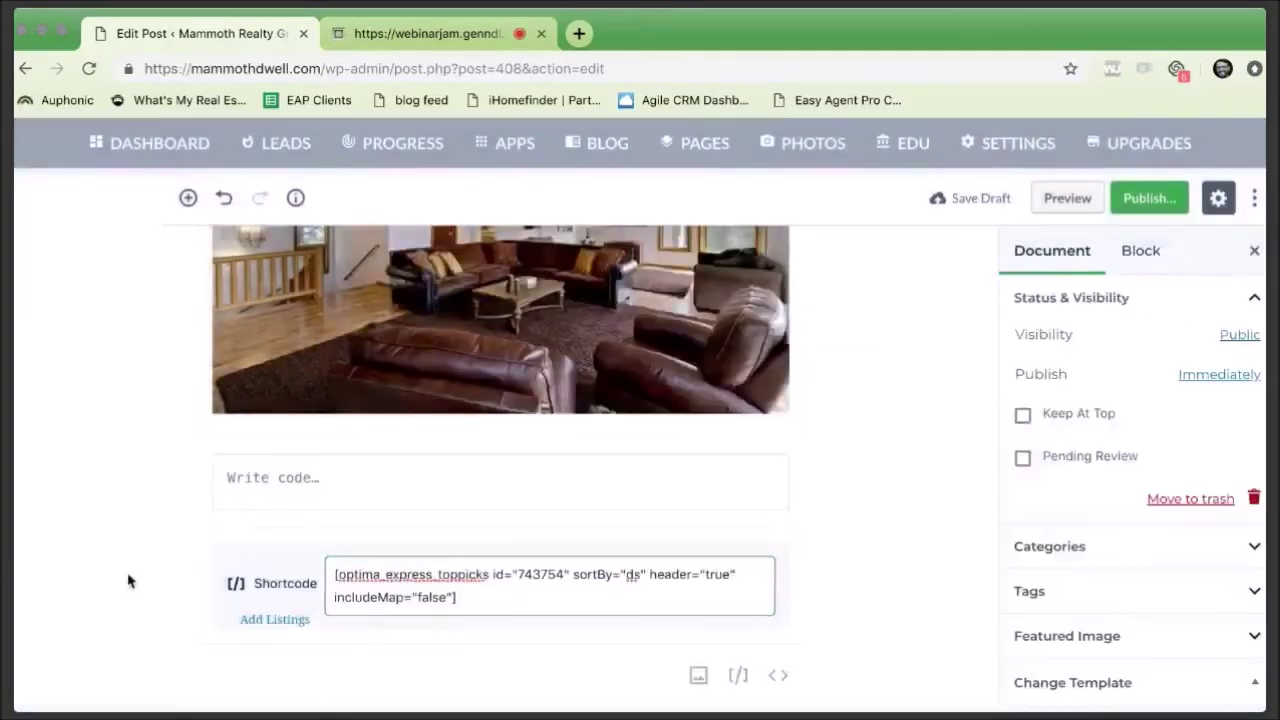
scroll(534, 424, up, 1)
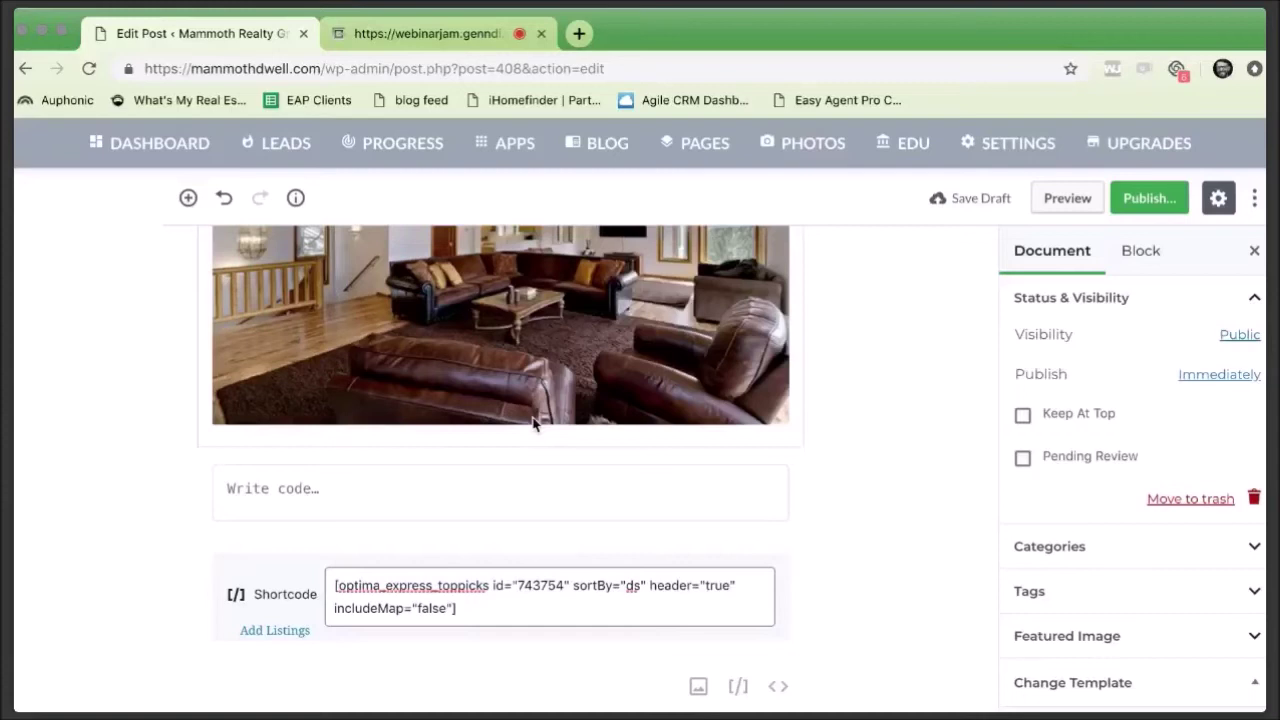
scroll(485, 569, down, 1)
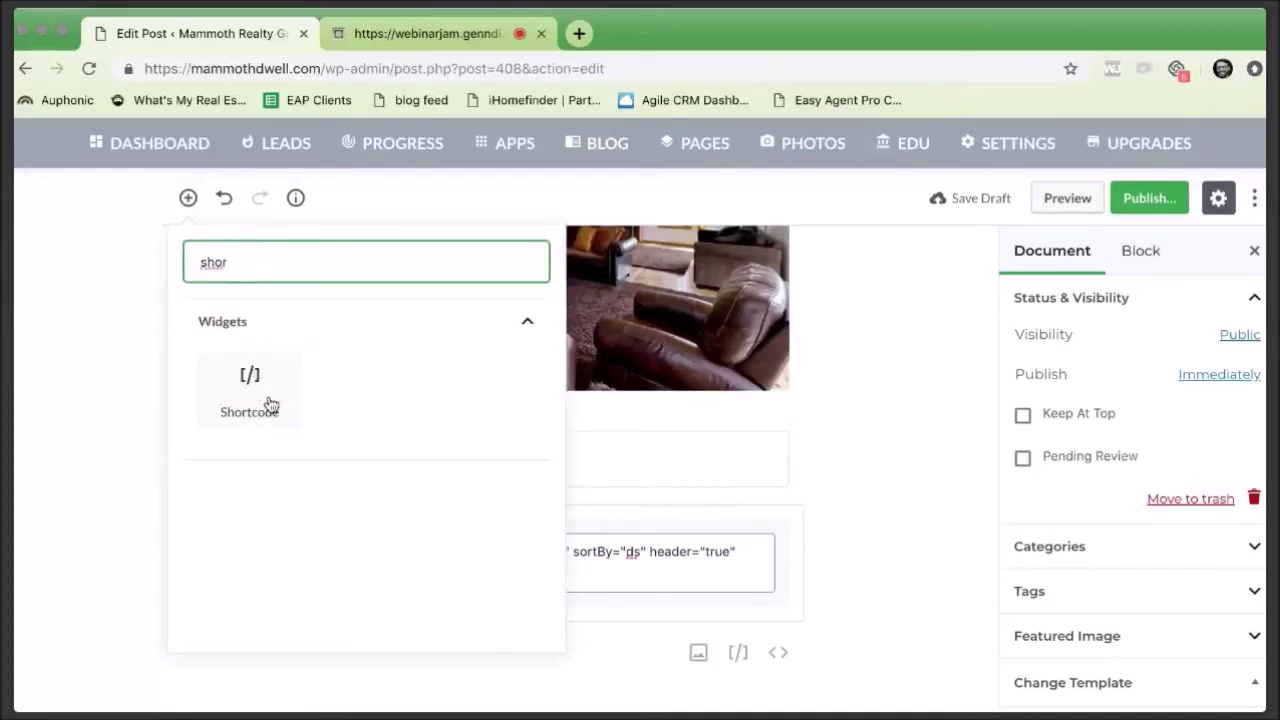
click(153, 431)
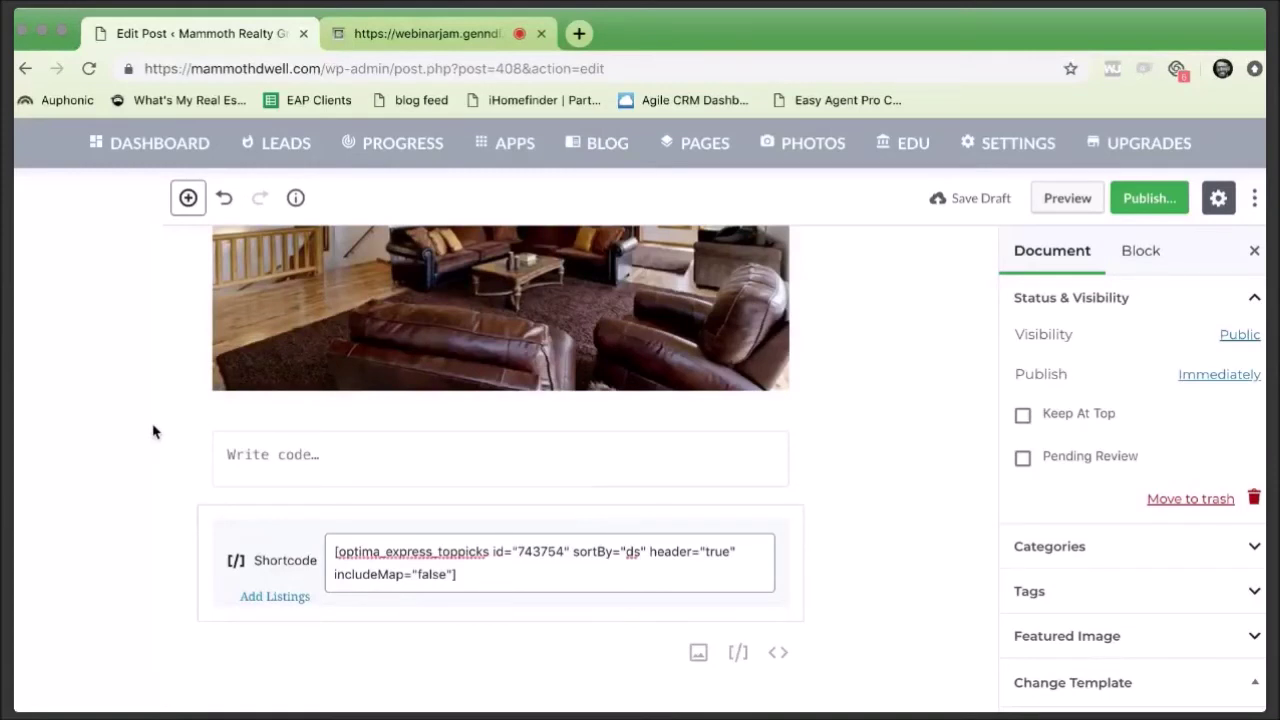
scroll(153, 431, up, 10)
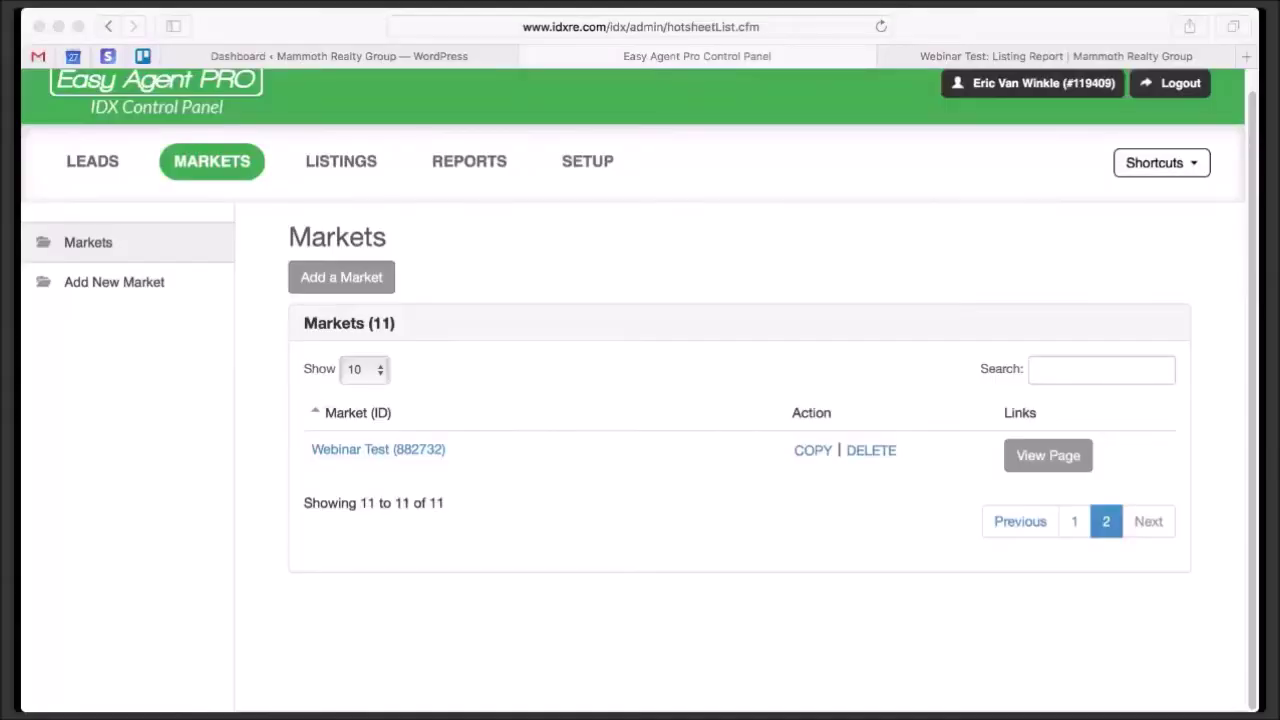
Switch to the browser window with the IDX control panel, go to the site dashboard and open the IDX app from its apps.
click(188, 466)
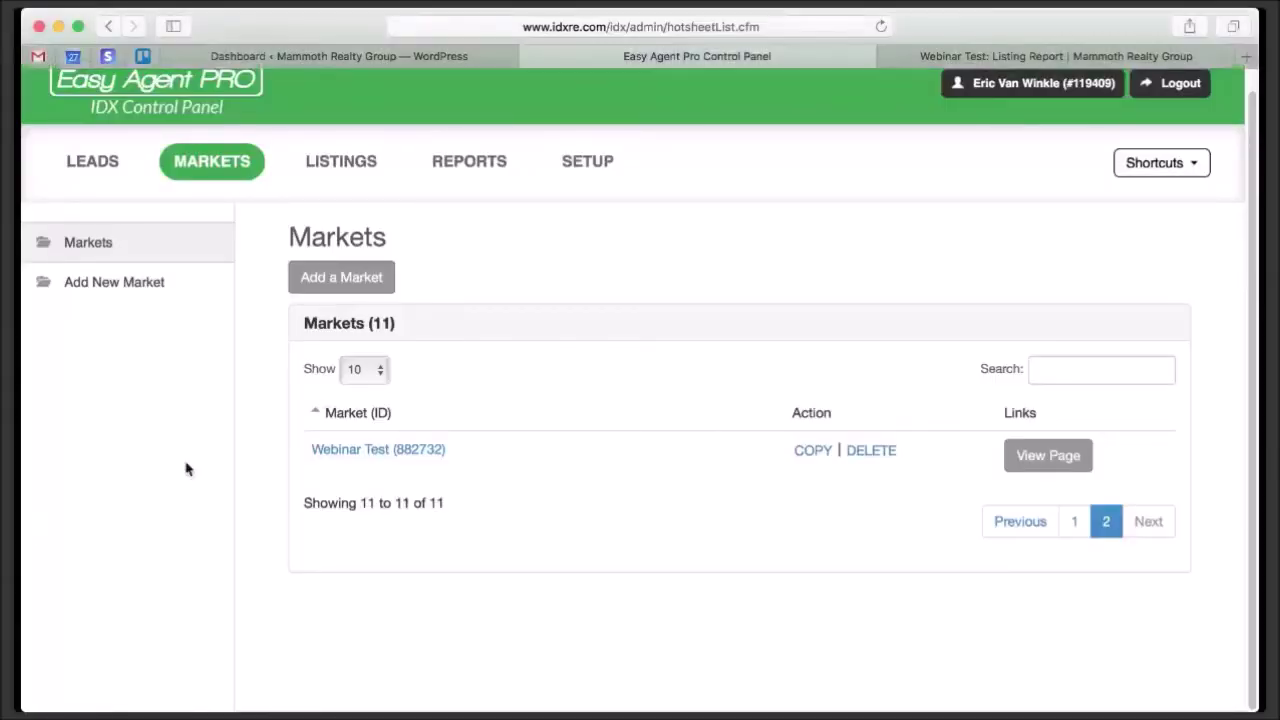
scroll(660, 262, up, 1)
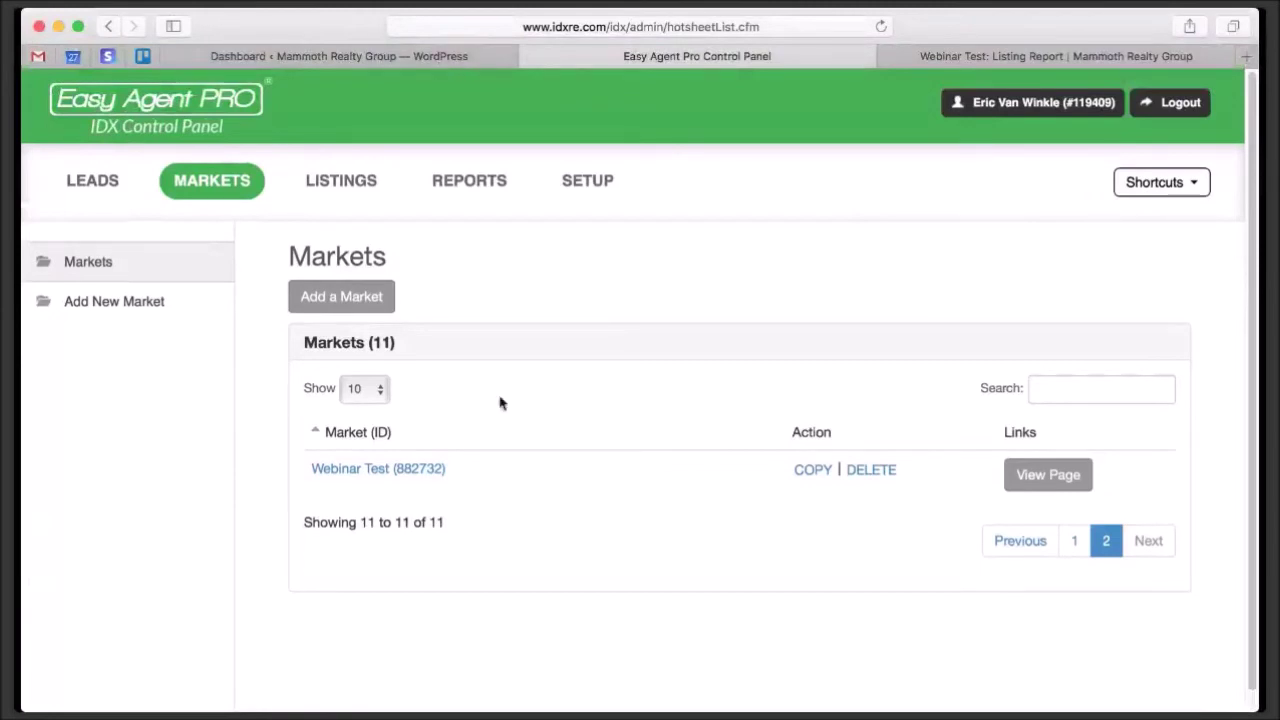
click(477, 63)
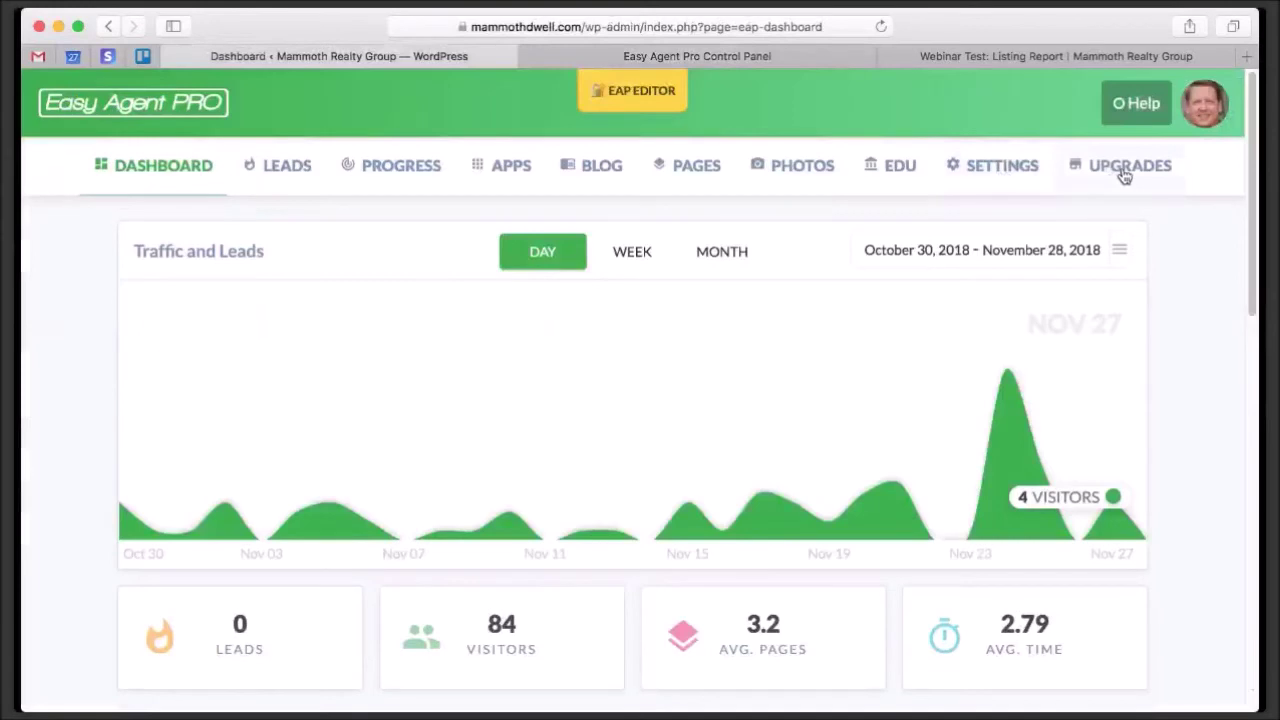
click(963, 168)
click(512, 170)
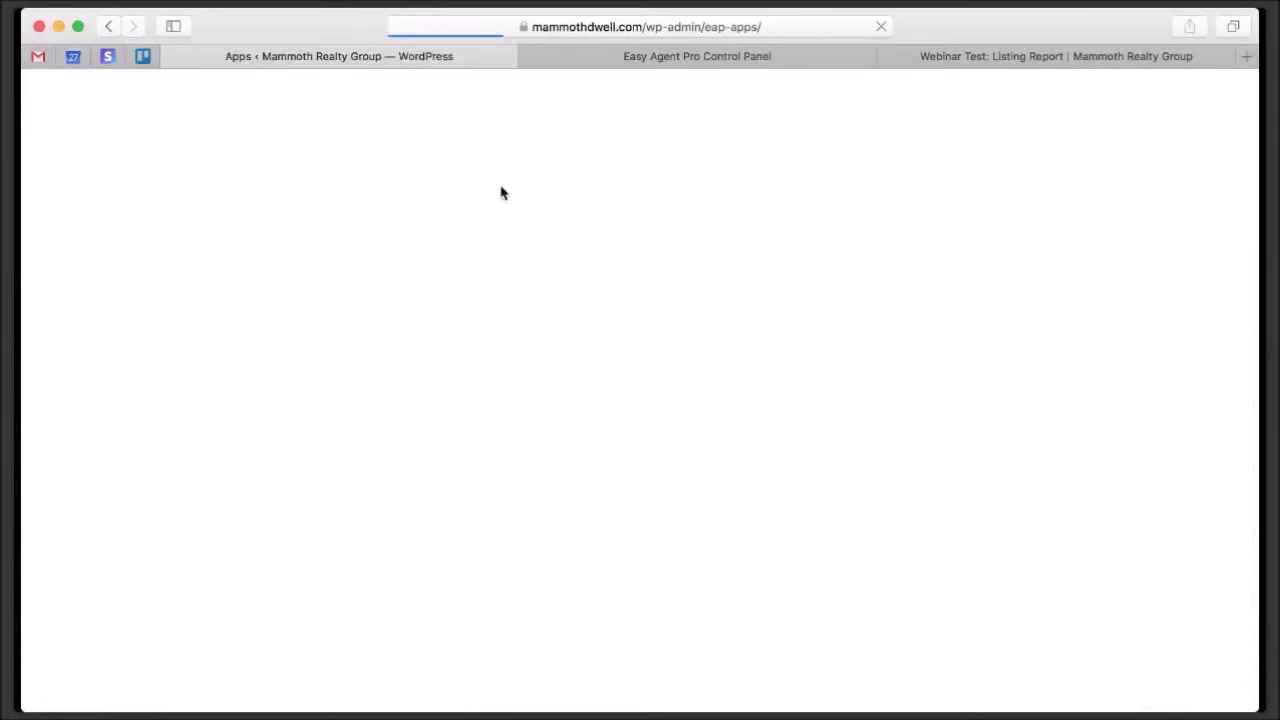
click(987, 467)
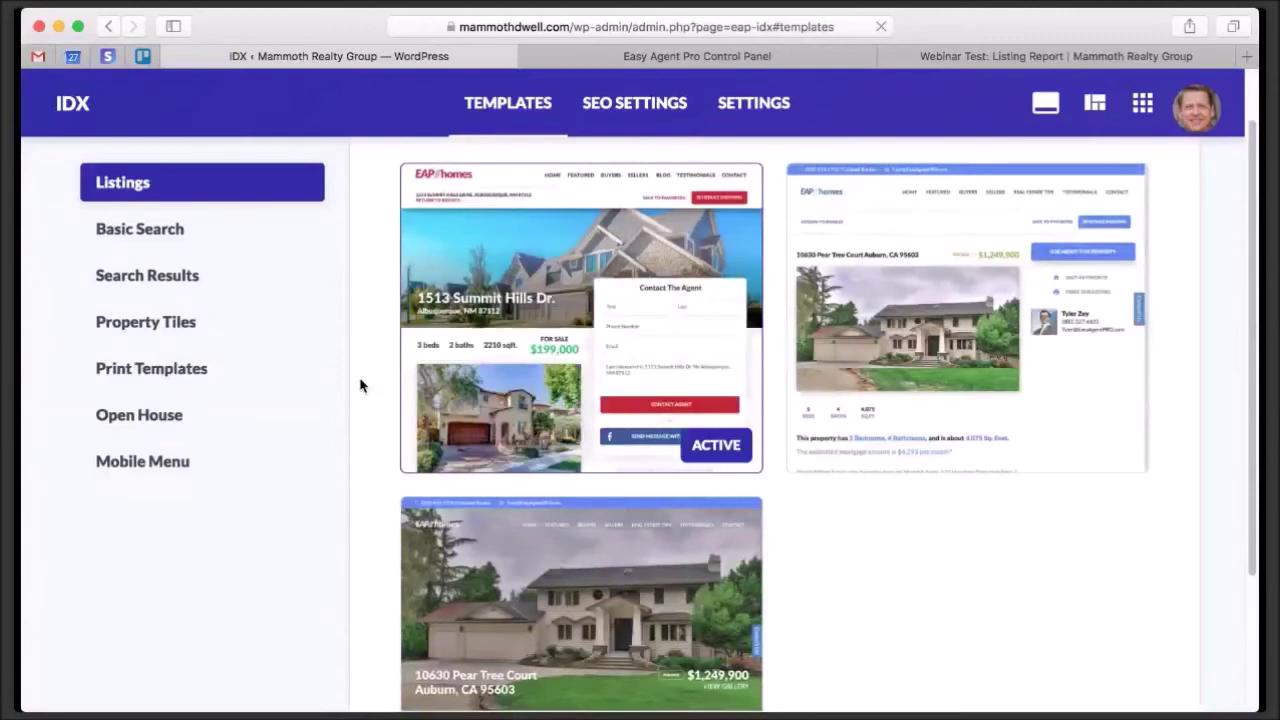
Open the IDX settings and examine the Lead Capture options, including high conversion lead capture, lockdown mode and forced email confirmation.
click(766, 110)
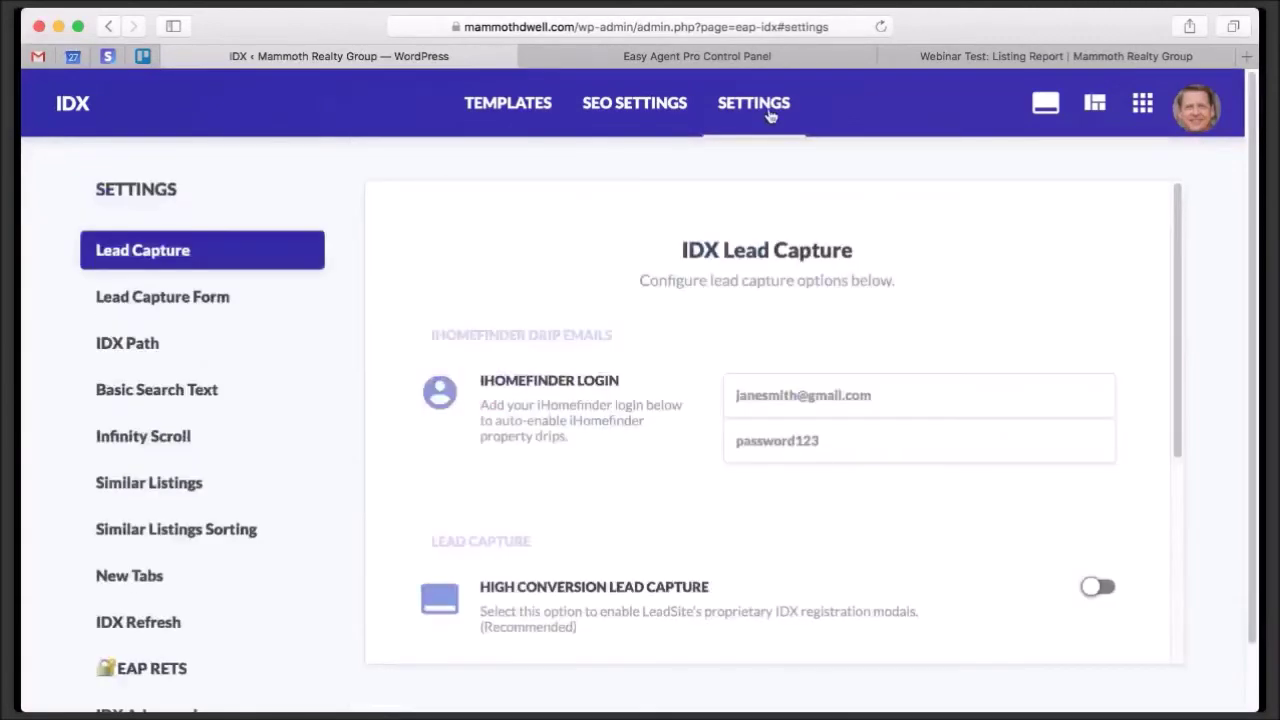
scroll(730, 342, down, 4)
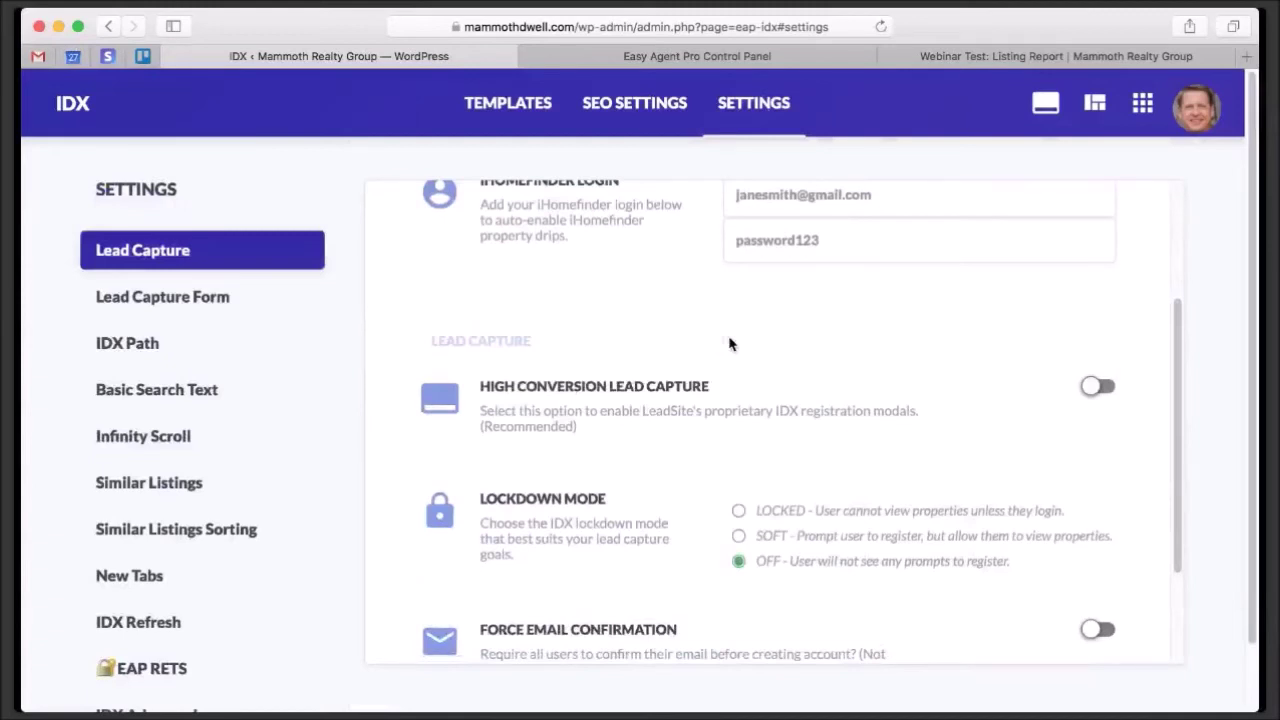
scroll(729, 343, down, 1)
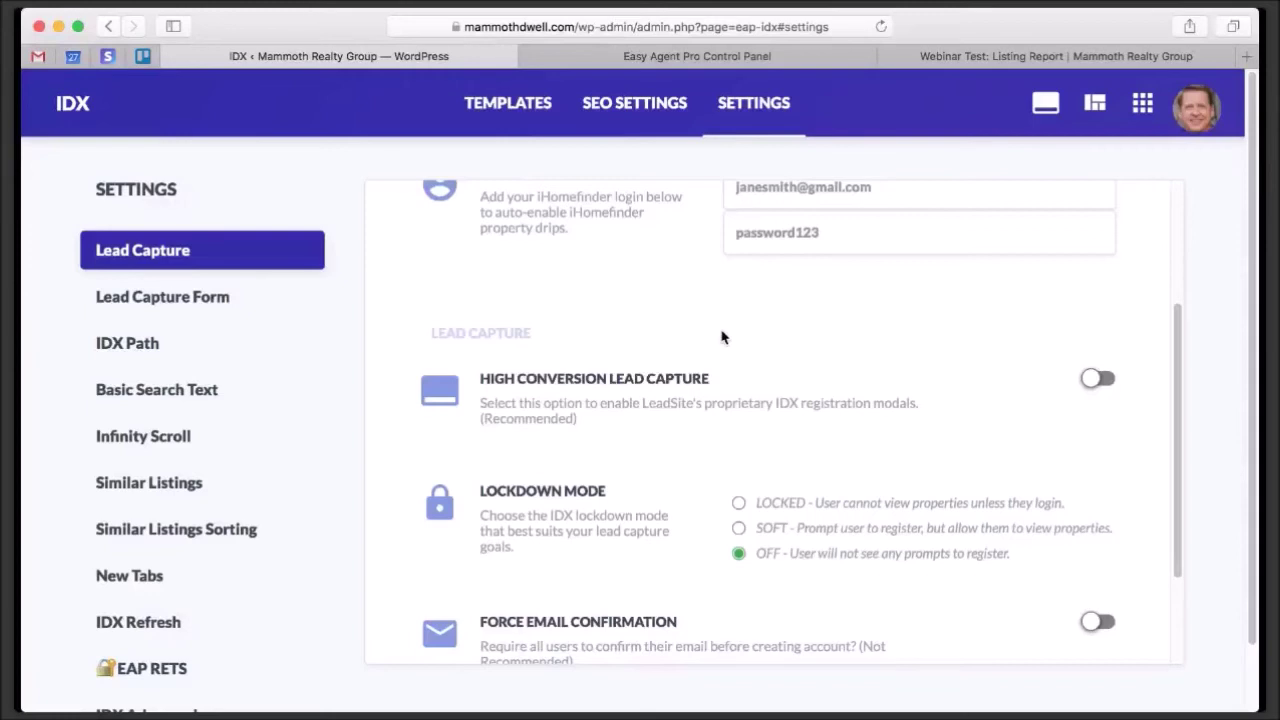
scroll(722, 337, down, 1)
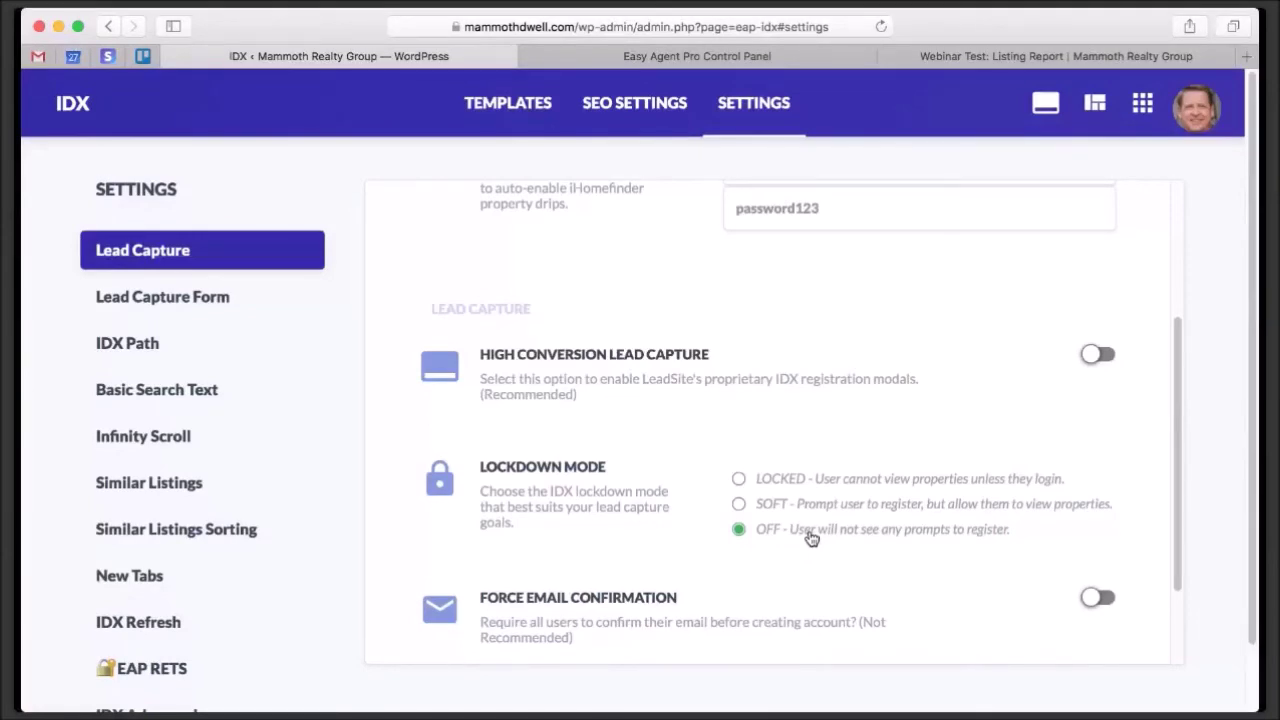
Review the available Lead Capture Form layouts, from Full Form to the social, email, Facebook and Google options.
click(190, 310)
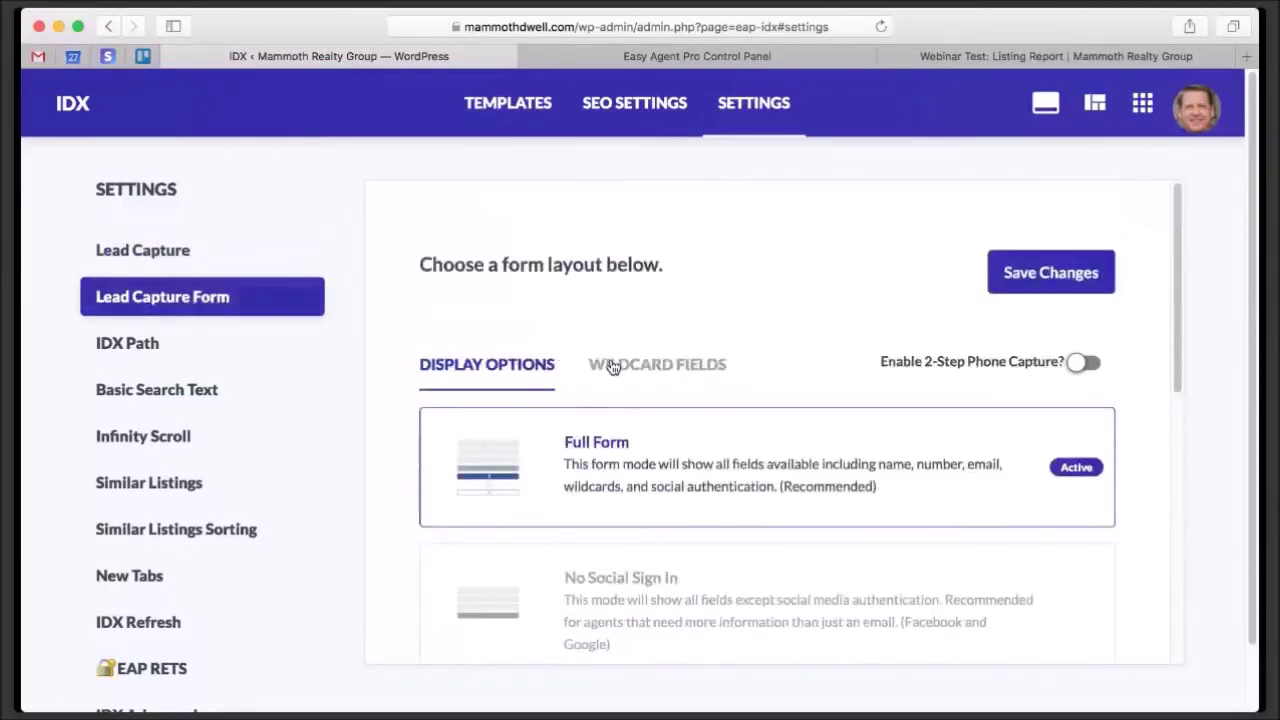
scroll(610, 365, down, 1)
scroll(462, 404, down, 1)
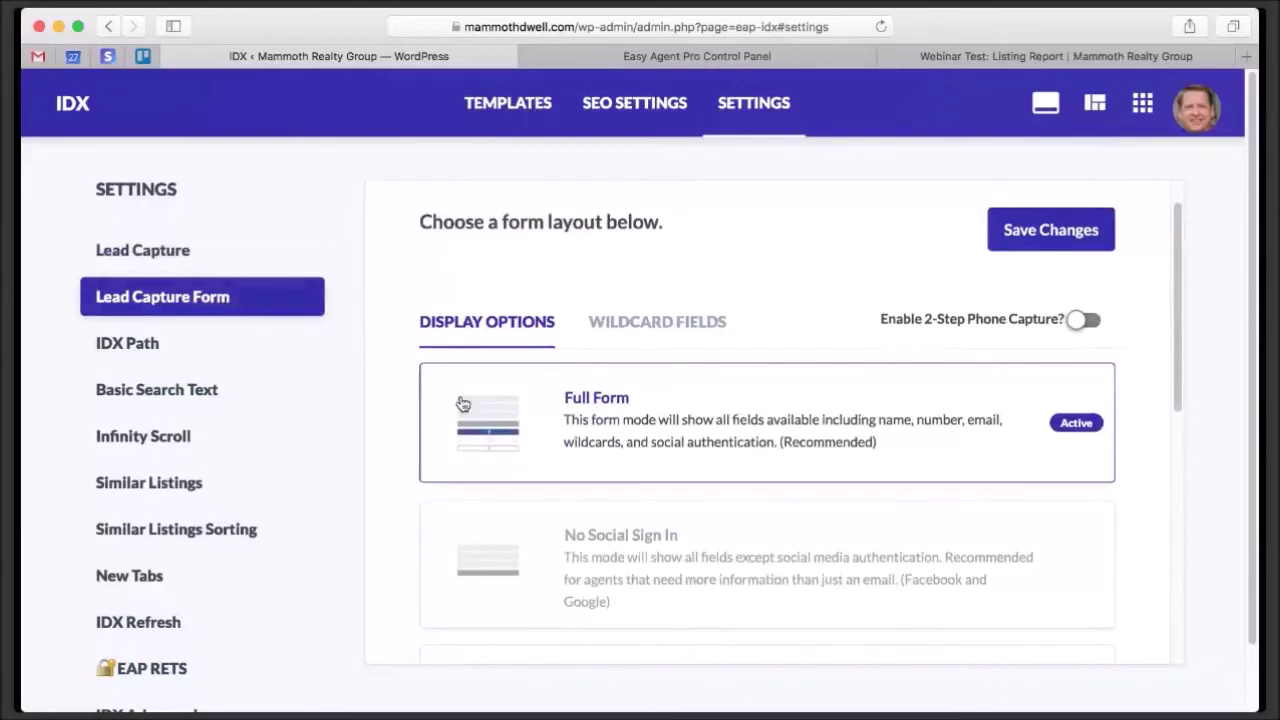
scroll(480, 405, down, 1)
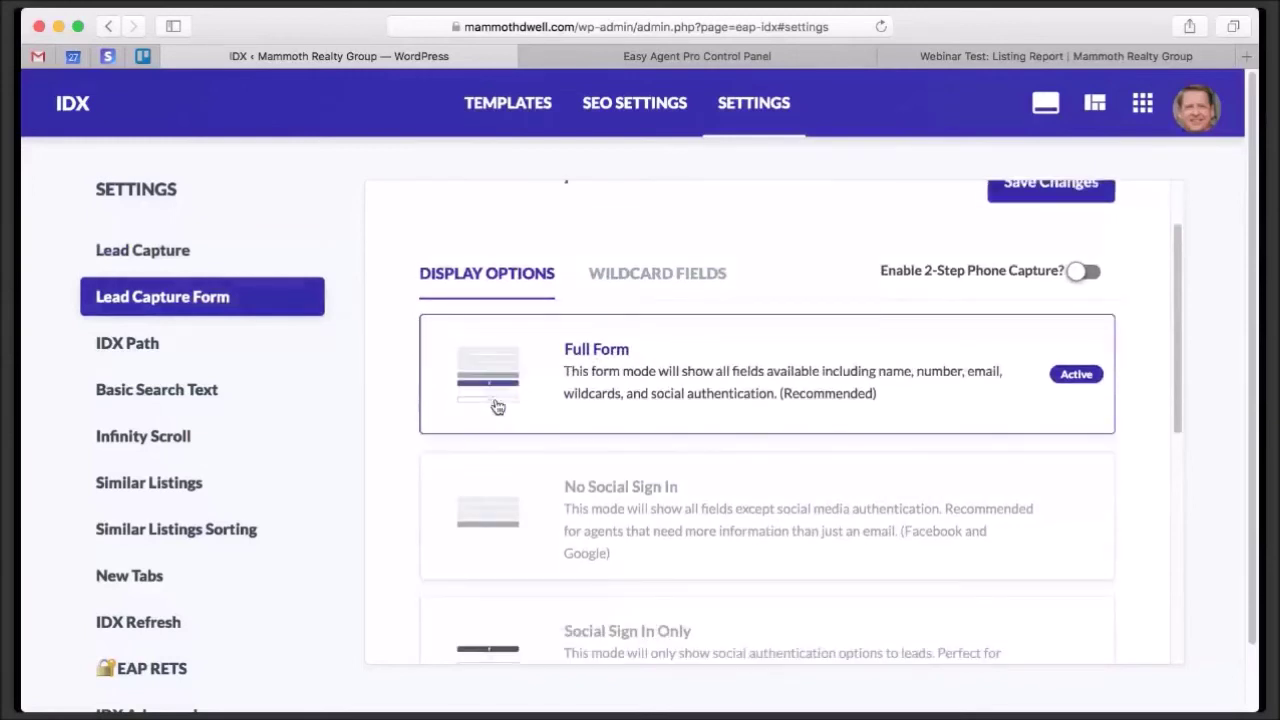
scroll(497, 406, down, 10)
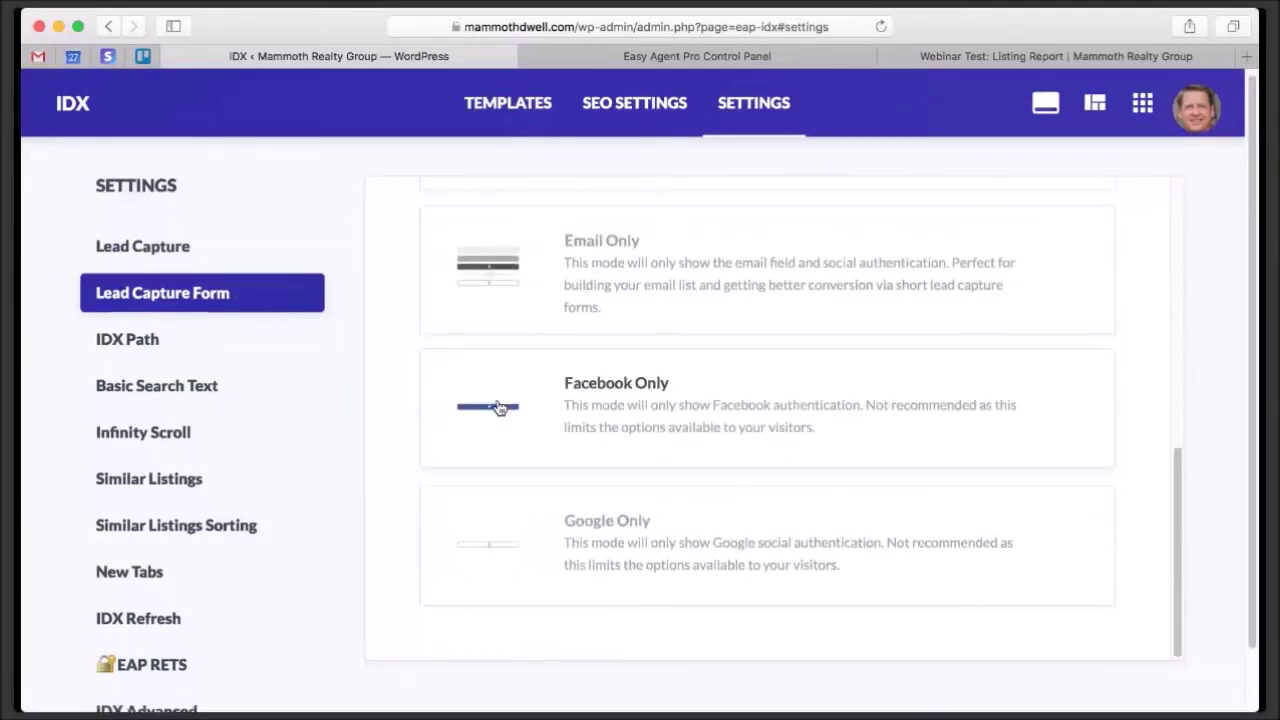
scroll(500, 400, up, 2)
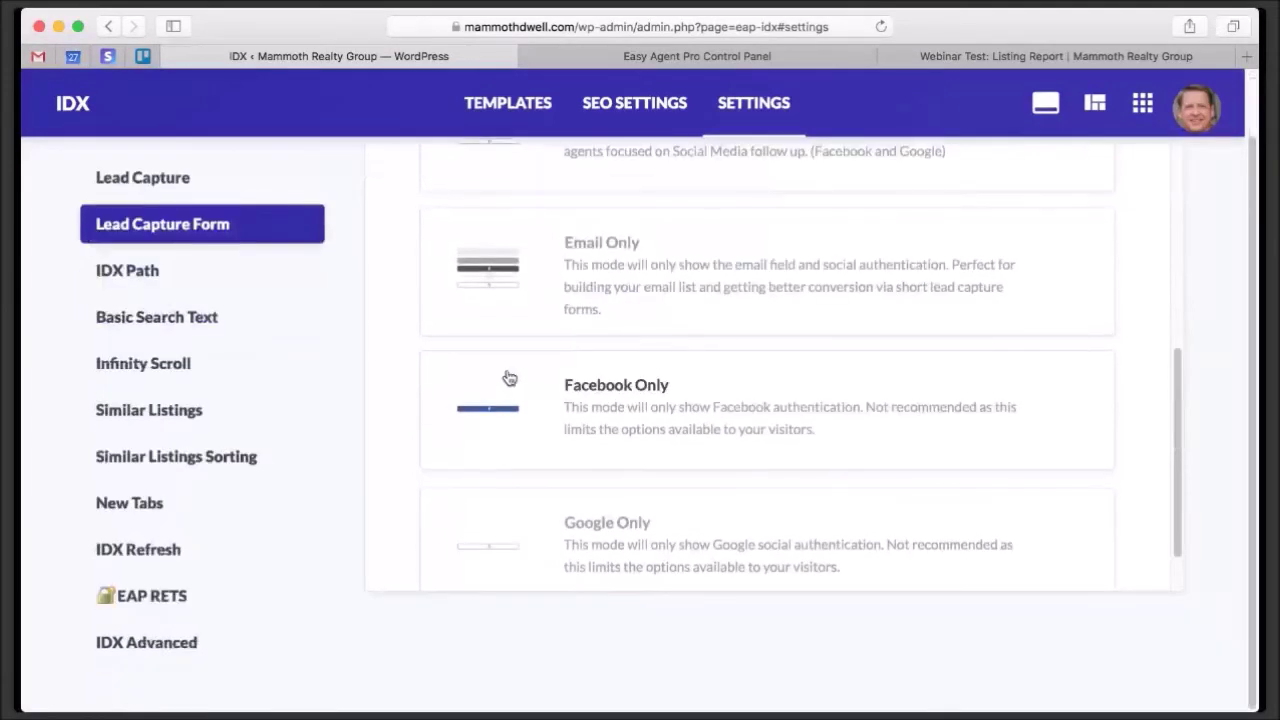
scroll(566, 302, up, 2)
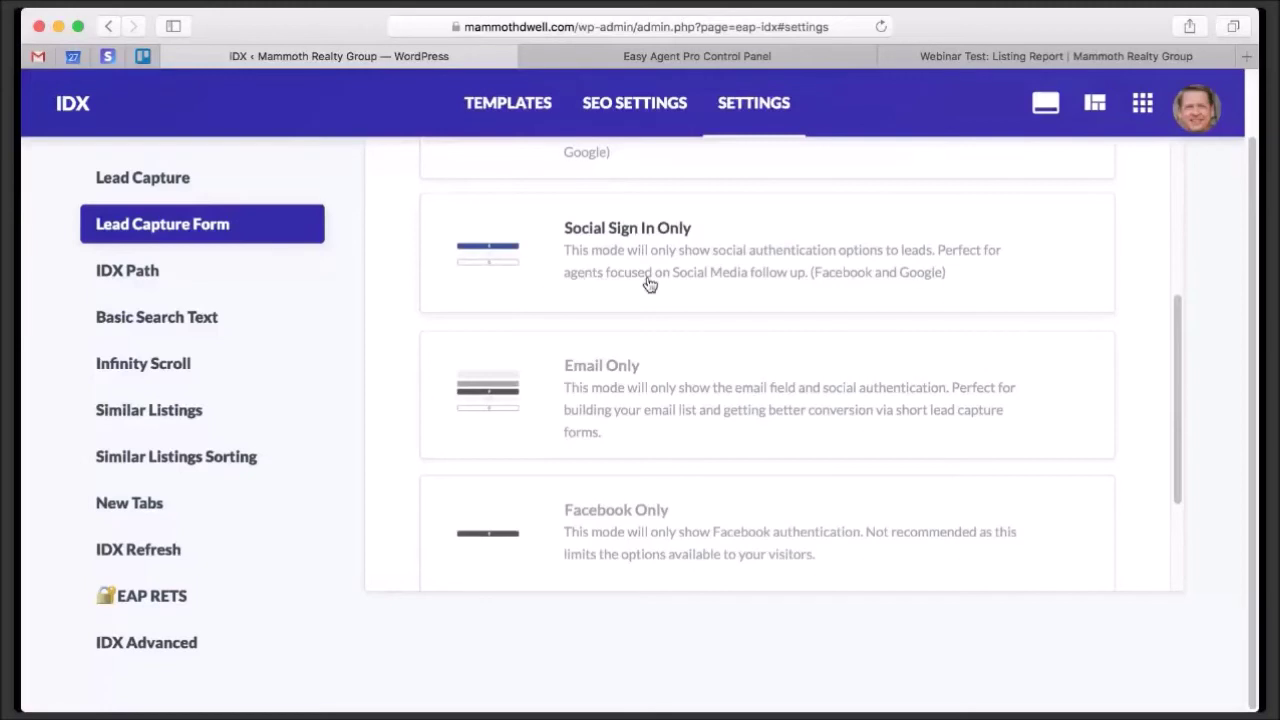
scroll(648, 285, up, 3)
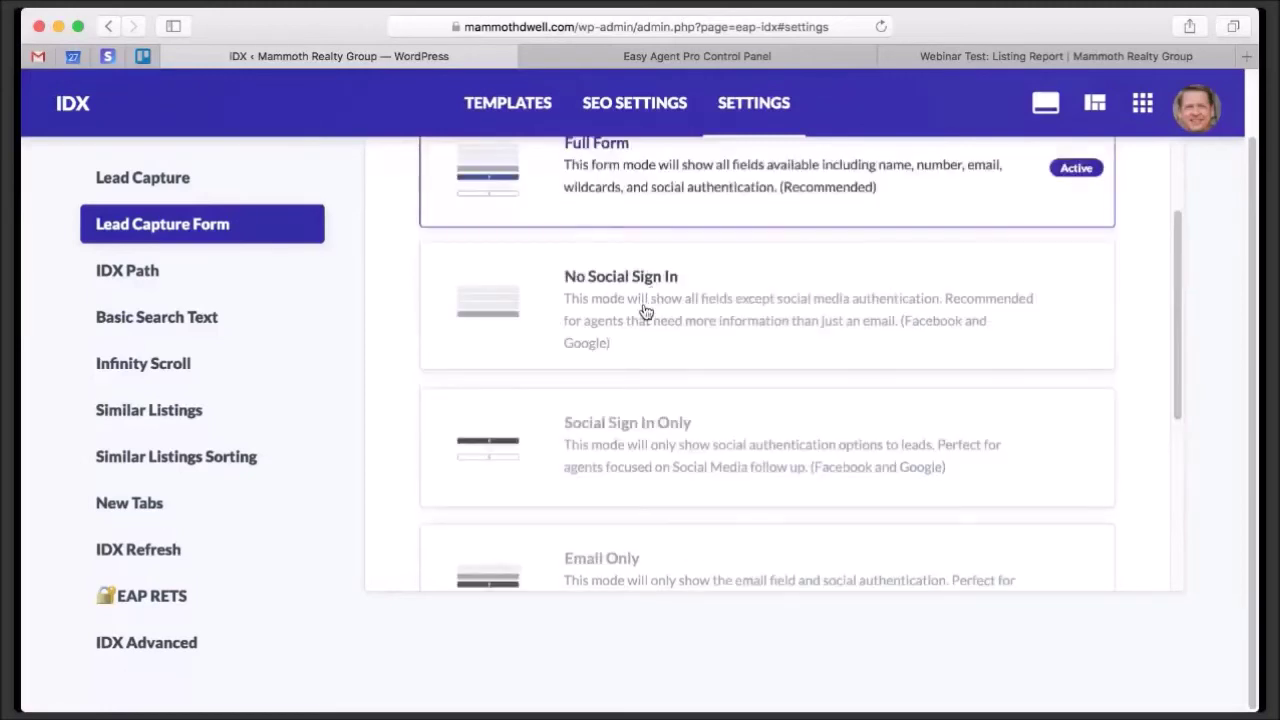
scroll(643, 310, up, 4)
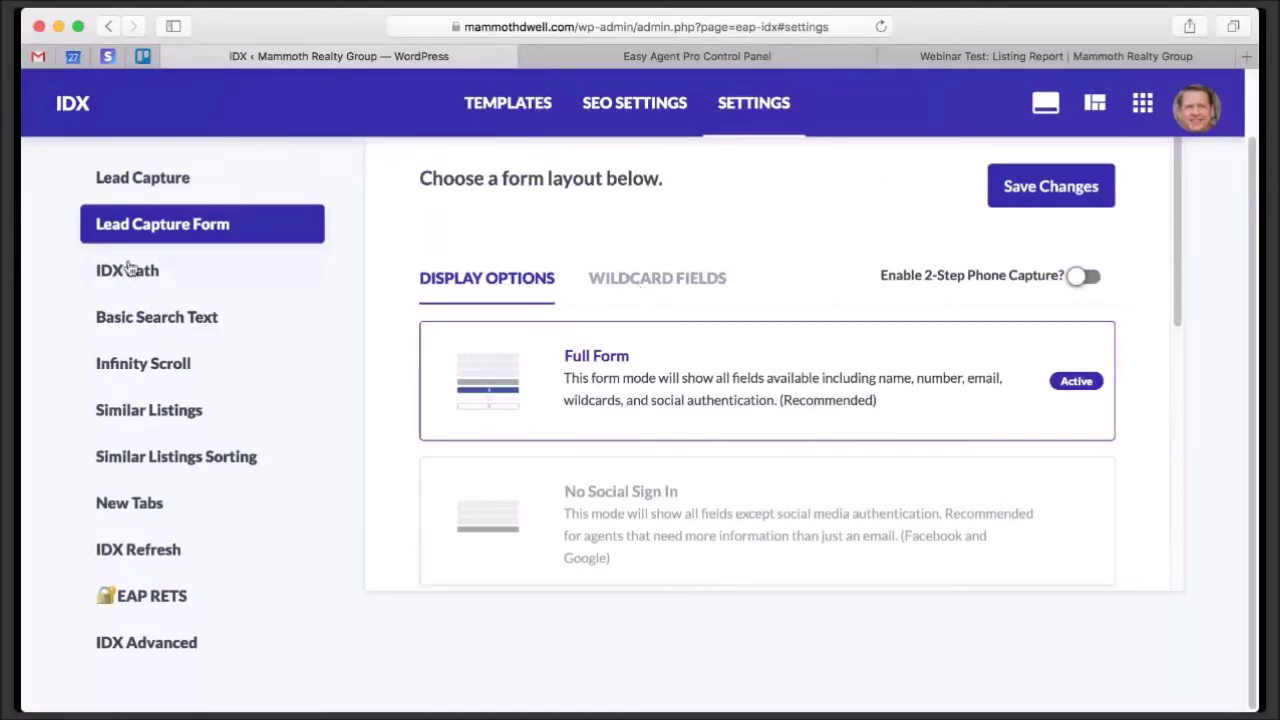
View the Basic Search Text settings, and open the Property Details section of the IDX SEO metadata settings.
click(150, 316)
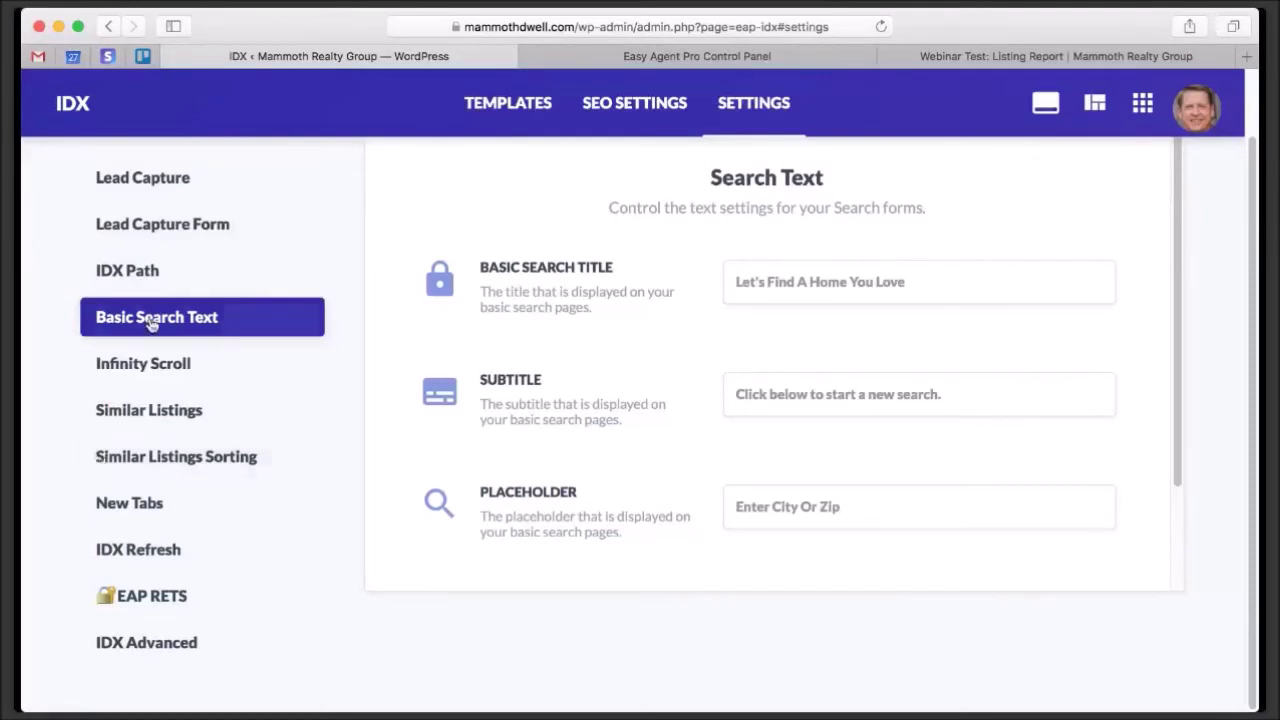
scroll(224, 300, up, 2)
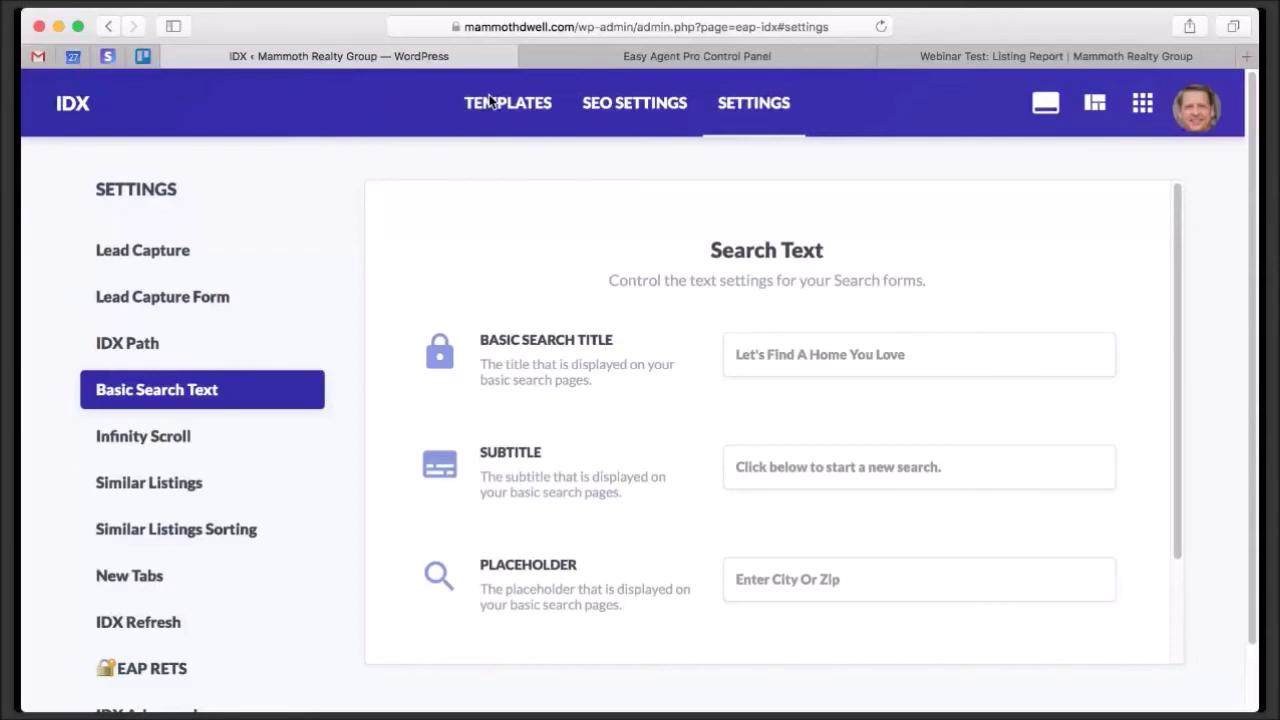
click(490, 100)
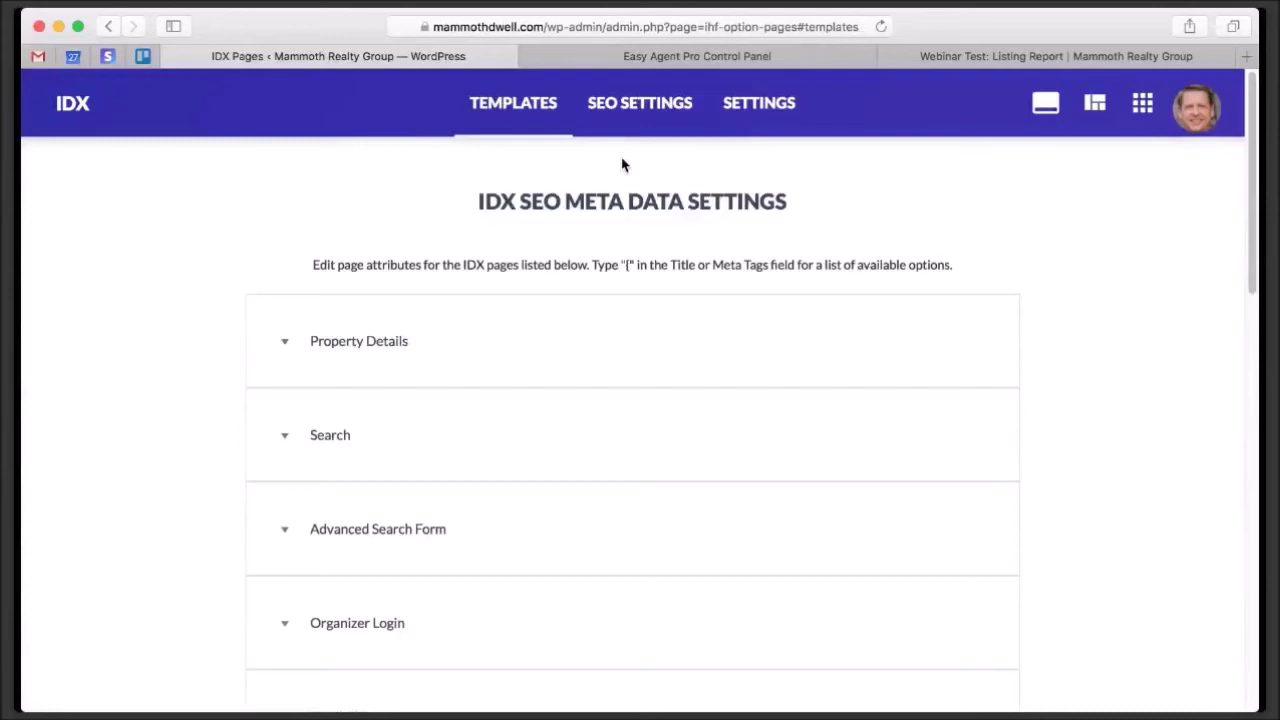
click(340, 346)
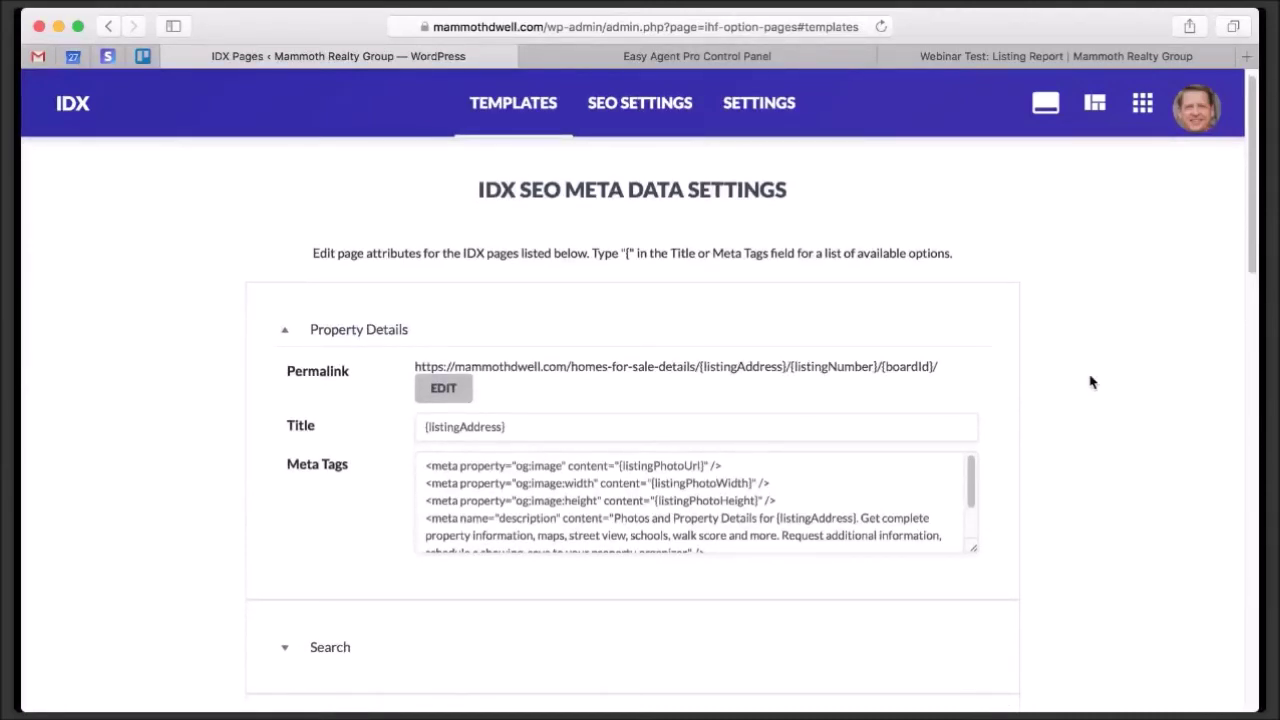
Examine the permalink, title and meta tags of the Property Details page in the IDX SEO metadata settings.
scroll(1091, 381, down, 1)
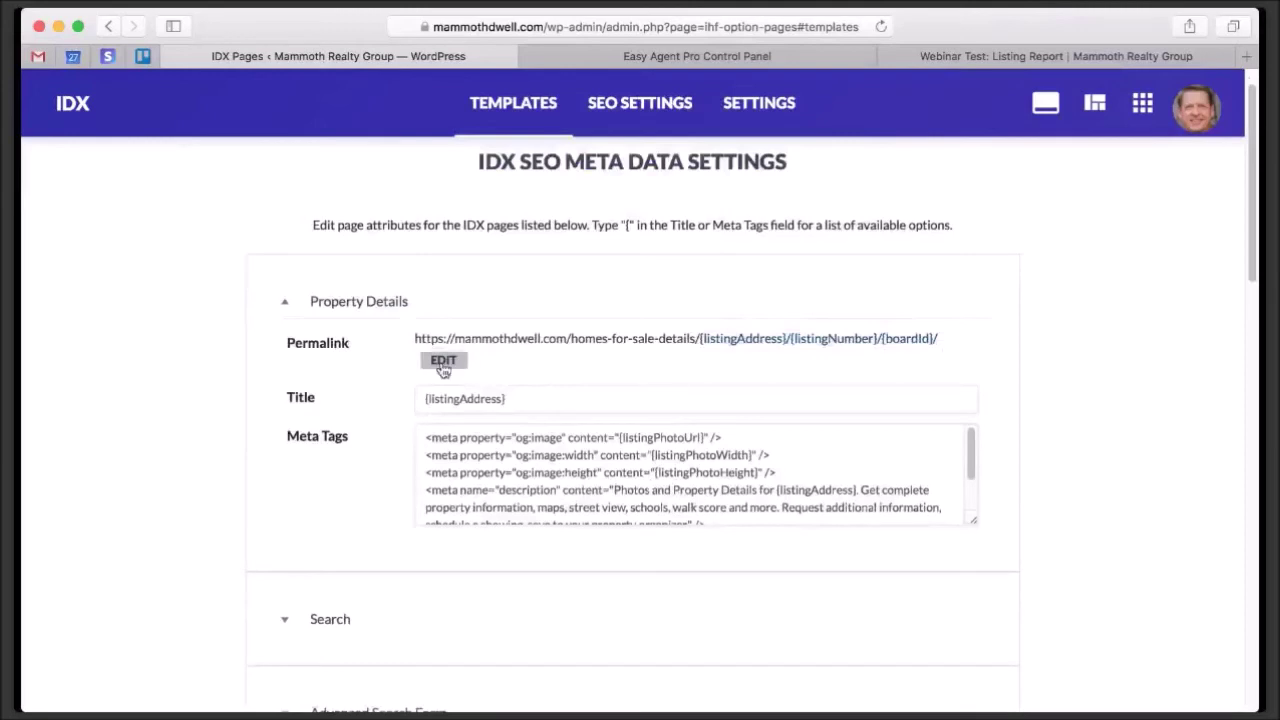
scroll(726, 452, down, 1)
scroll(726, 452, down, 2)
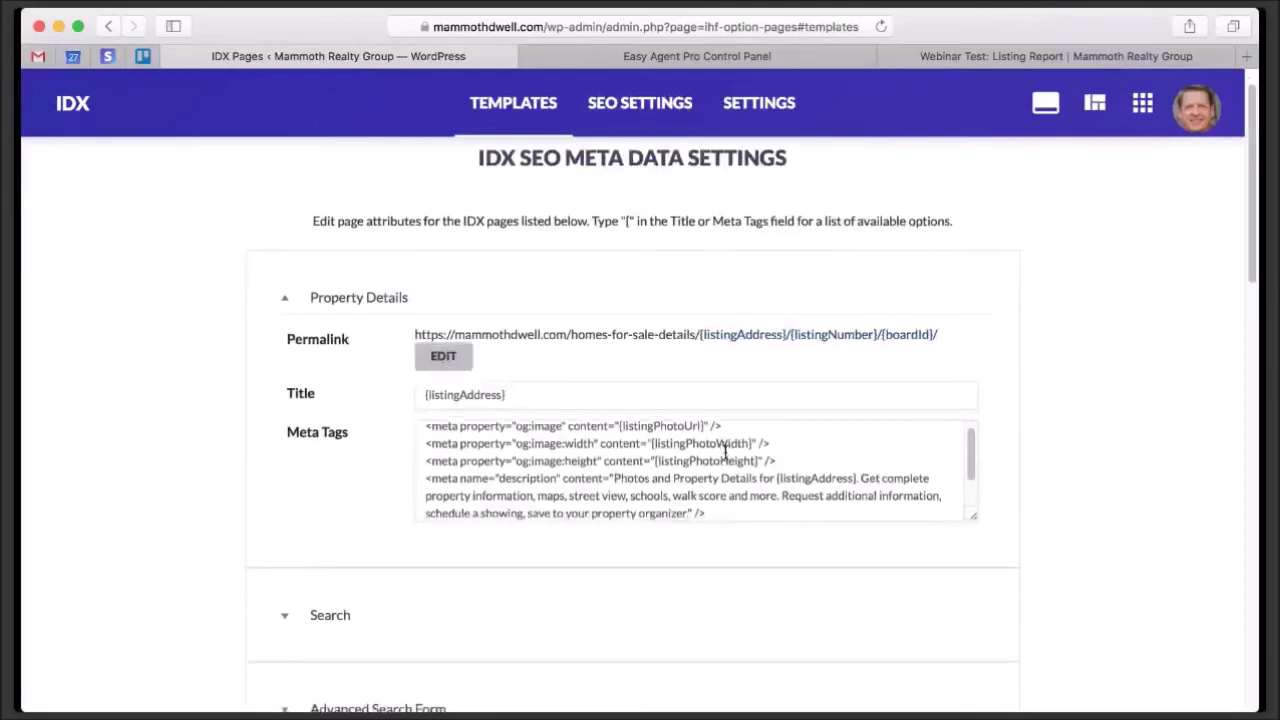
scroll(726, 452, down, 2)
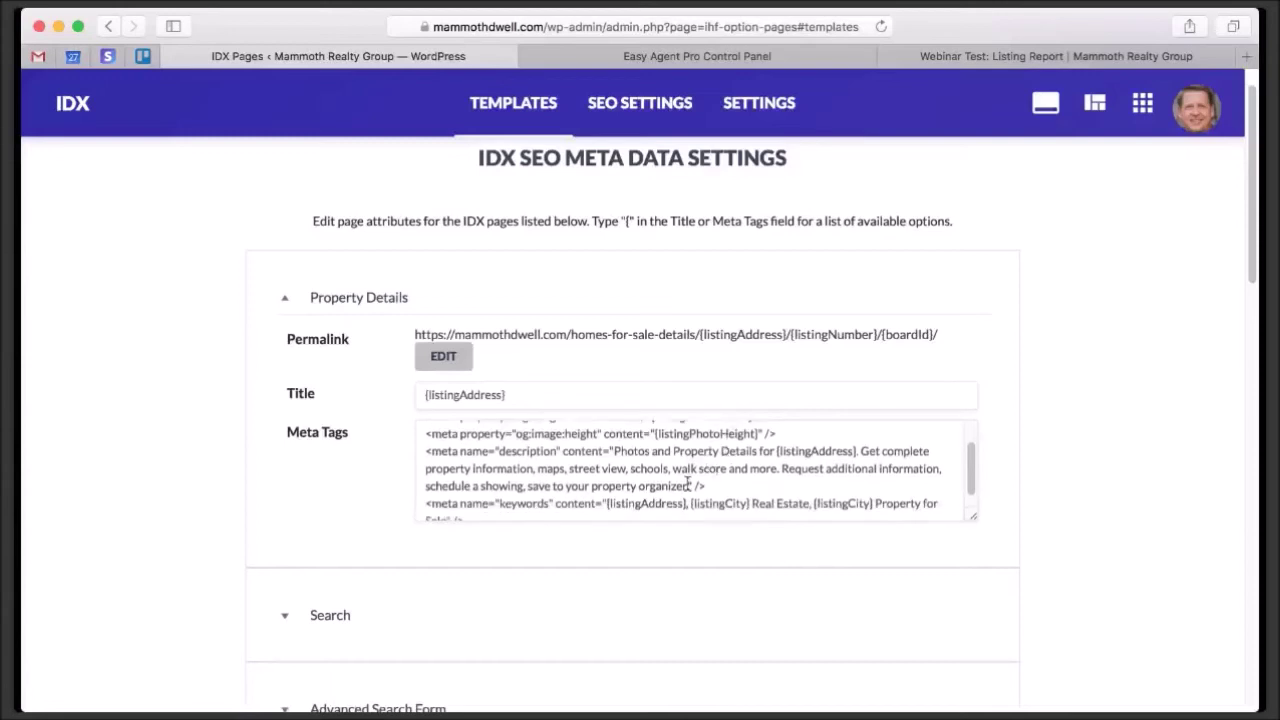
scroll(621, 458, down, 1)
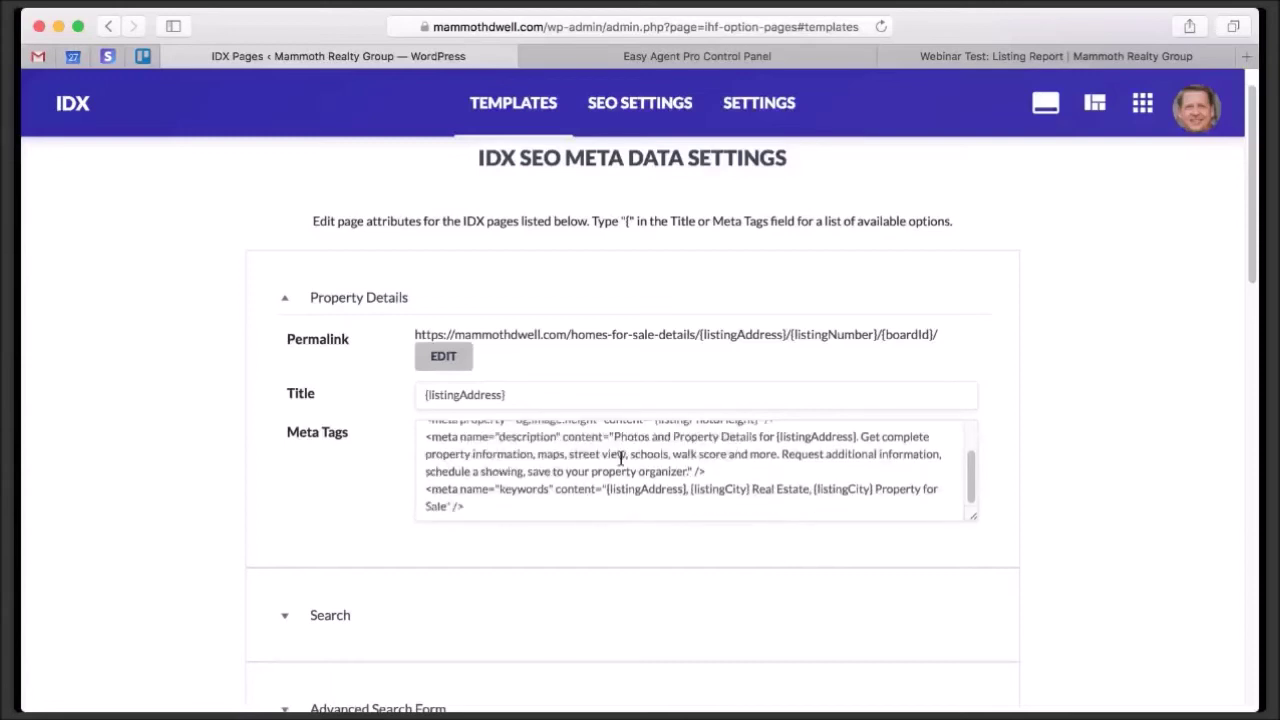
Browse the remaining page sections of the IDX SEO metadata settings, from Featured Properties to Sold Property Details.
scroll(214, 486, down, 10)
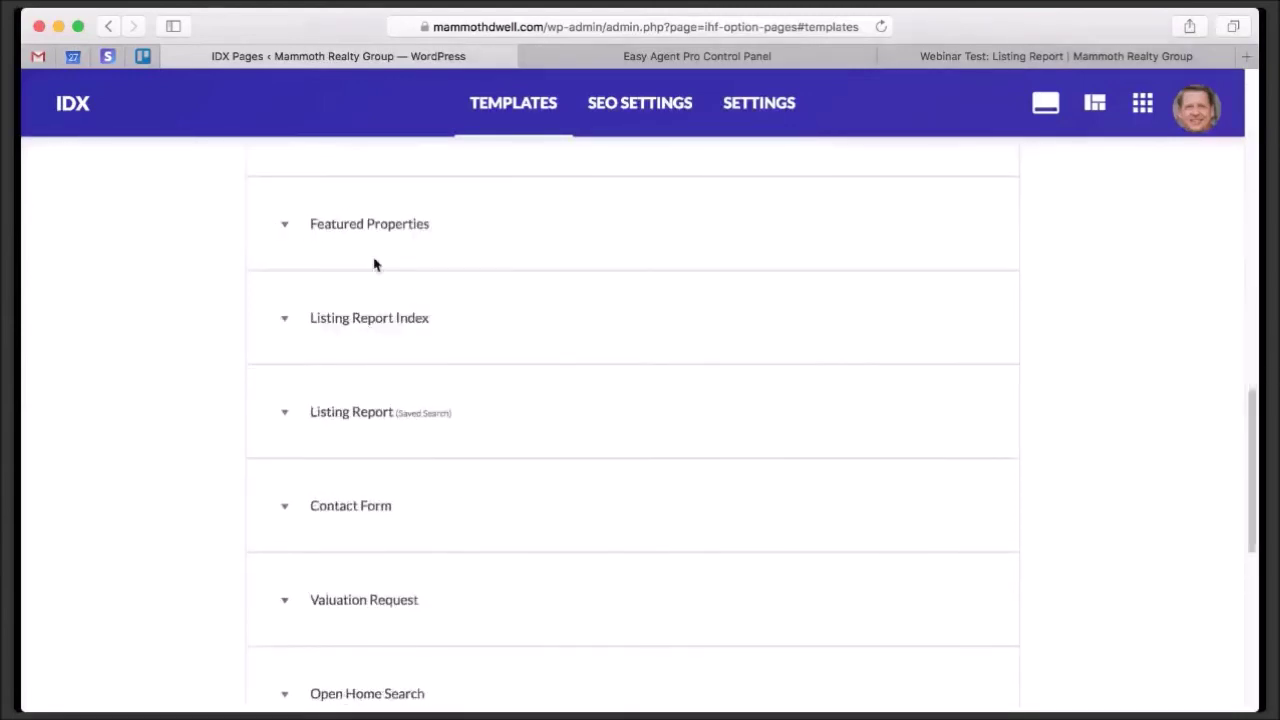
click(360, 226)
scroll(214, 463, down, 6)
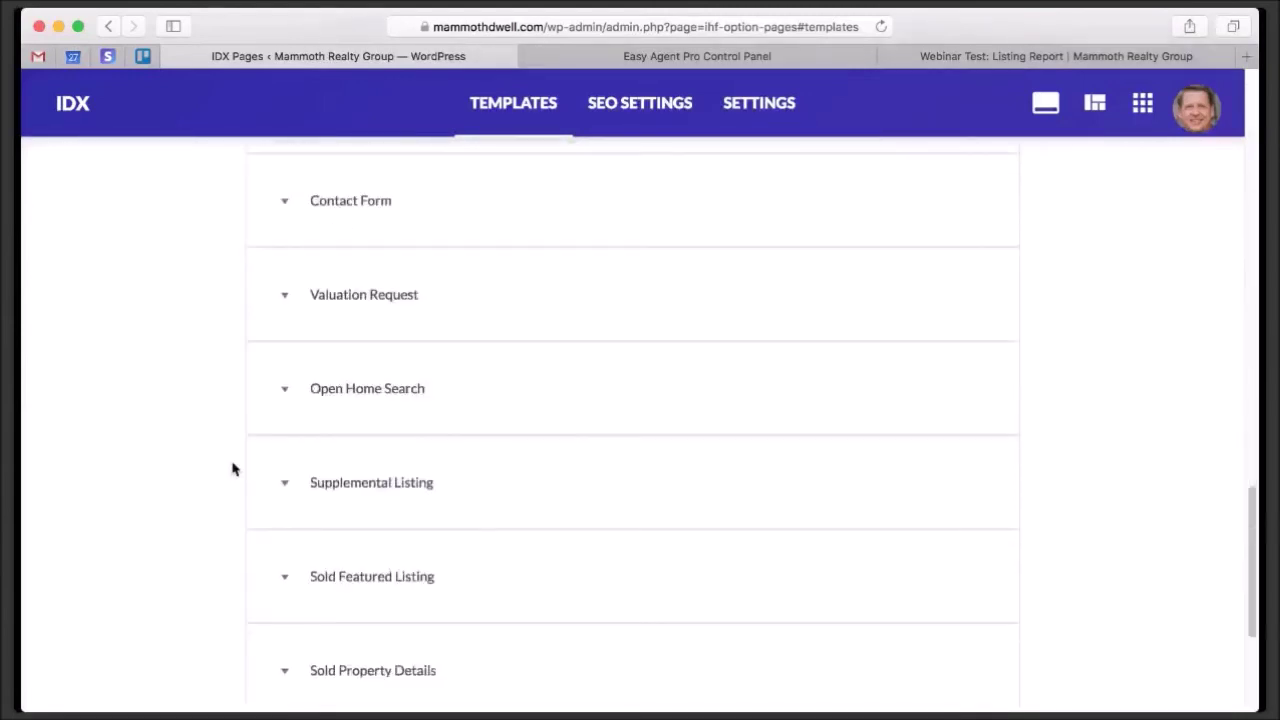
scroll(277, 480, up, 12)
scroll(298, 470, up, 10)
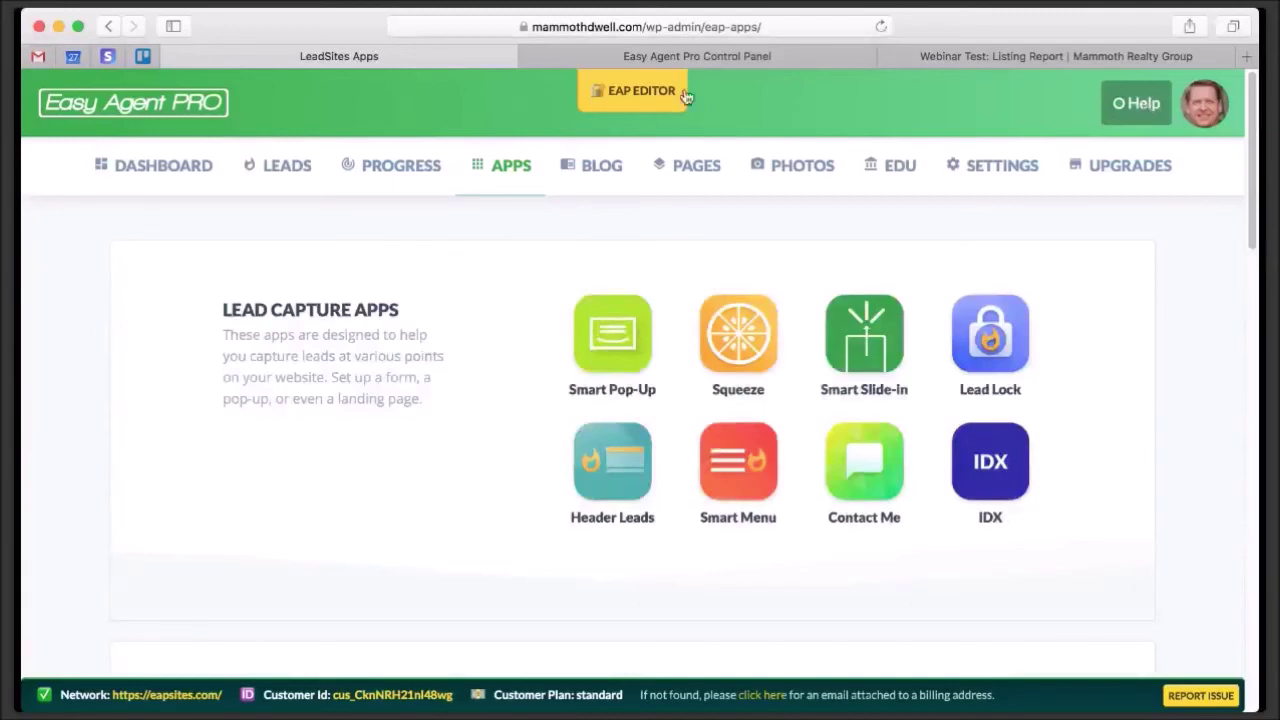
Switch to the IDX control panel's setup area and review the custom search locations under Location Customization.
click(681, 58)
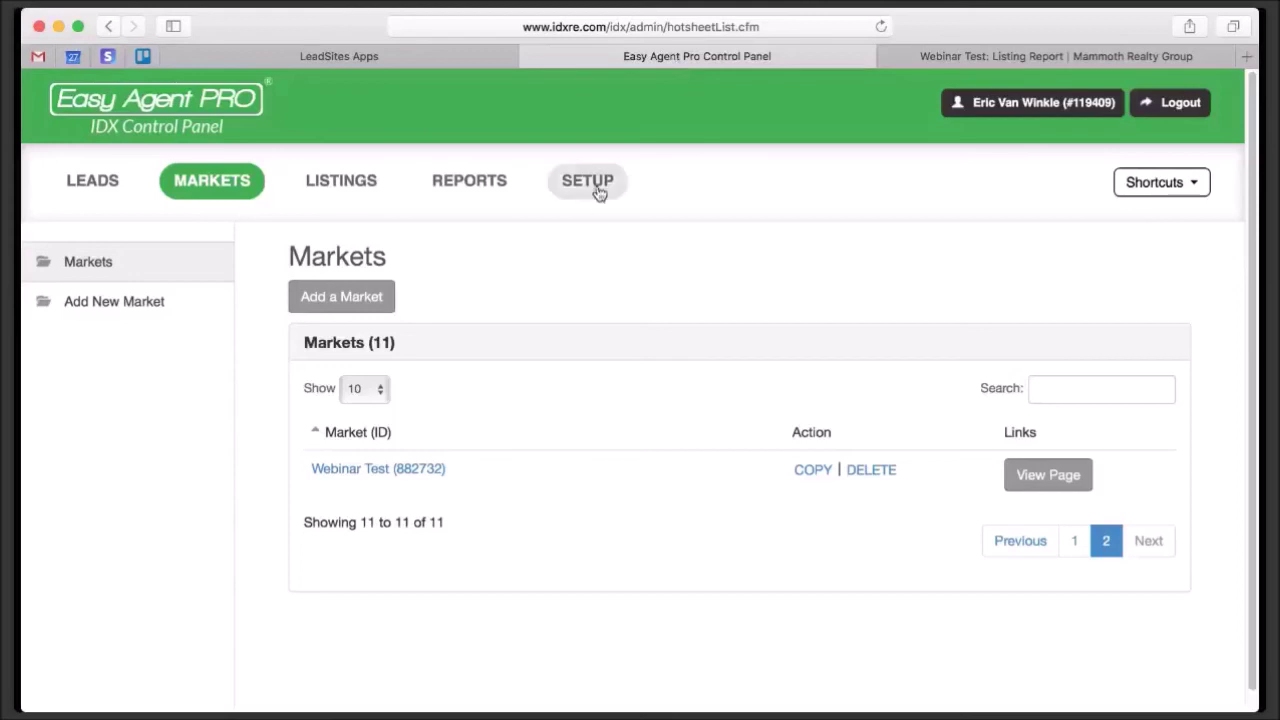
click(566, 186)
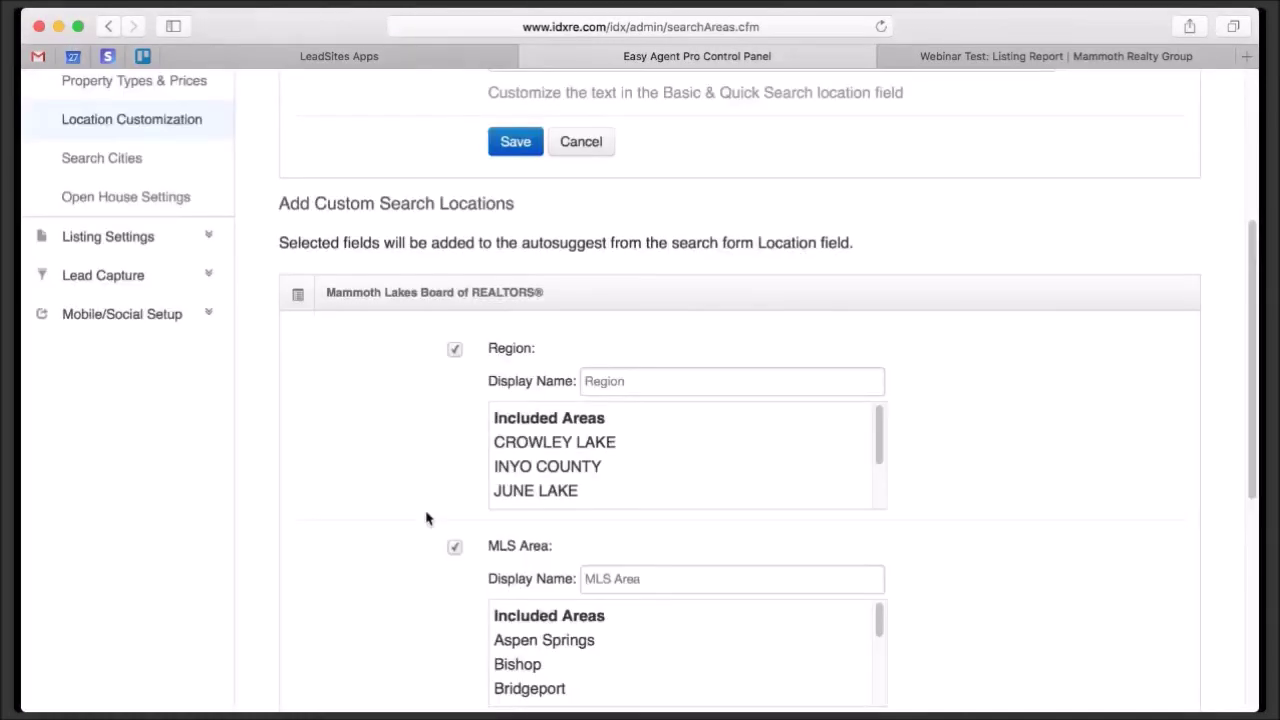
scroll(428, 517, down, 5)
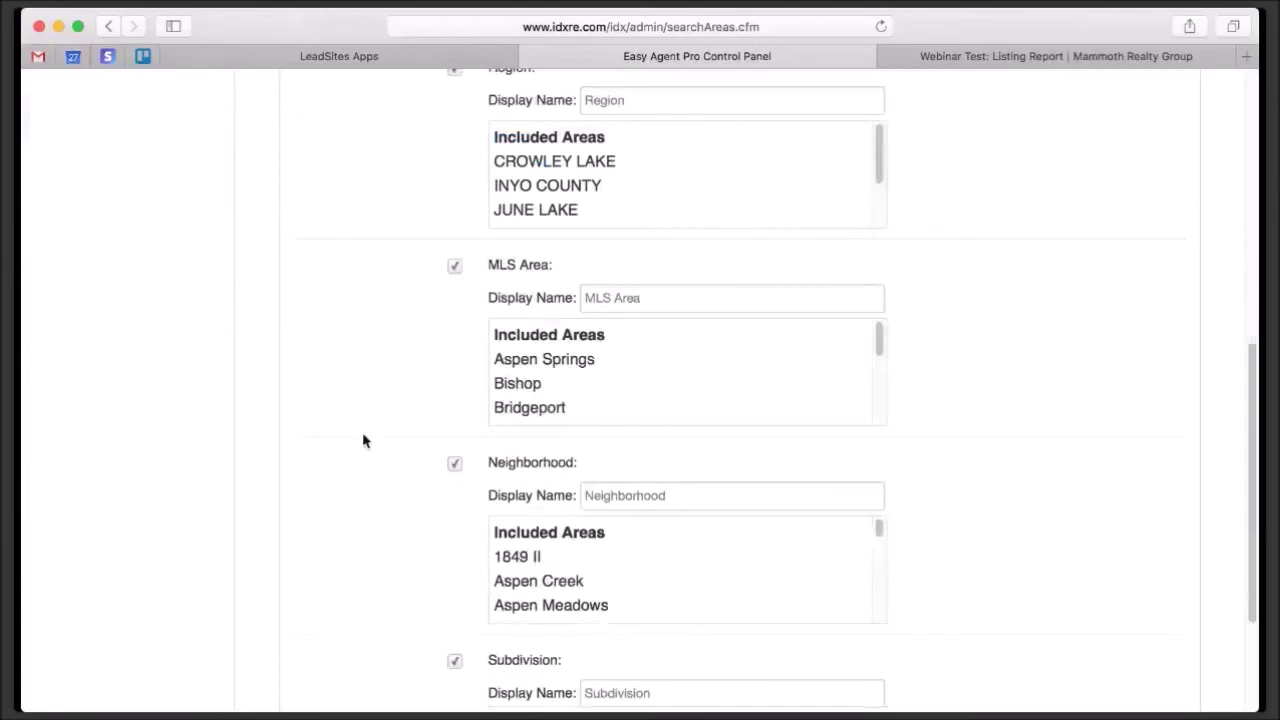
scroll(368, 445, down, 4)
scroll(374, 452, up, 6)
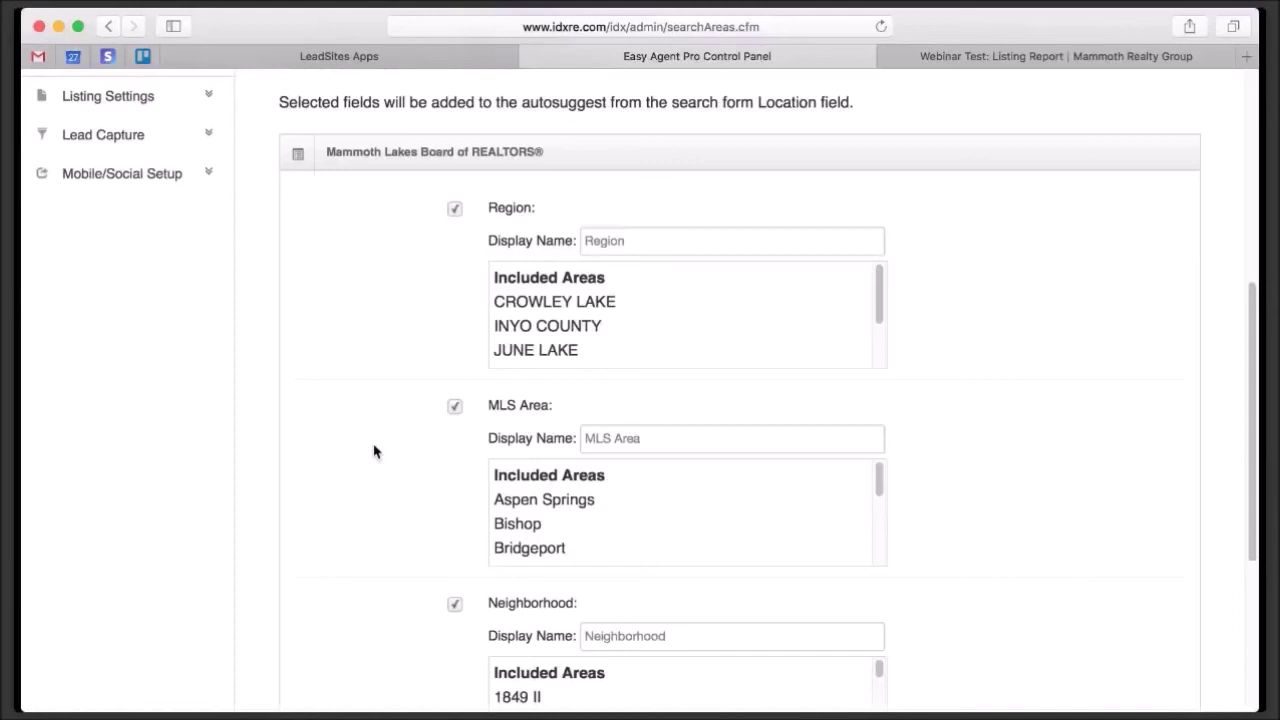
scroll(374, 452, up, 5)
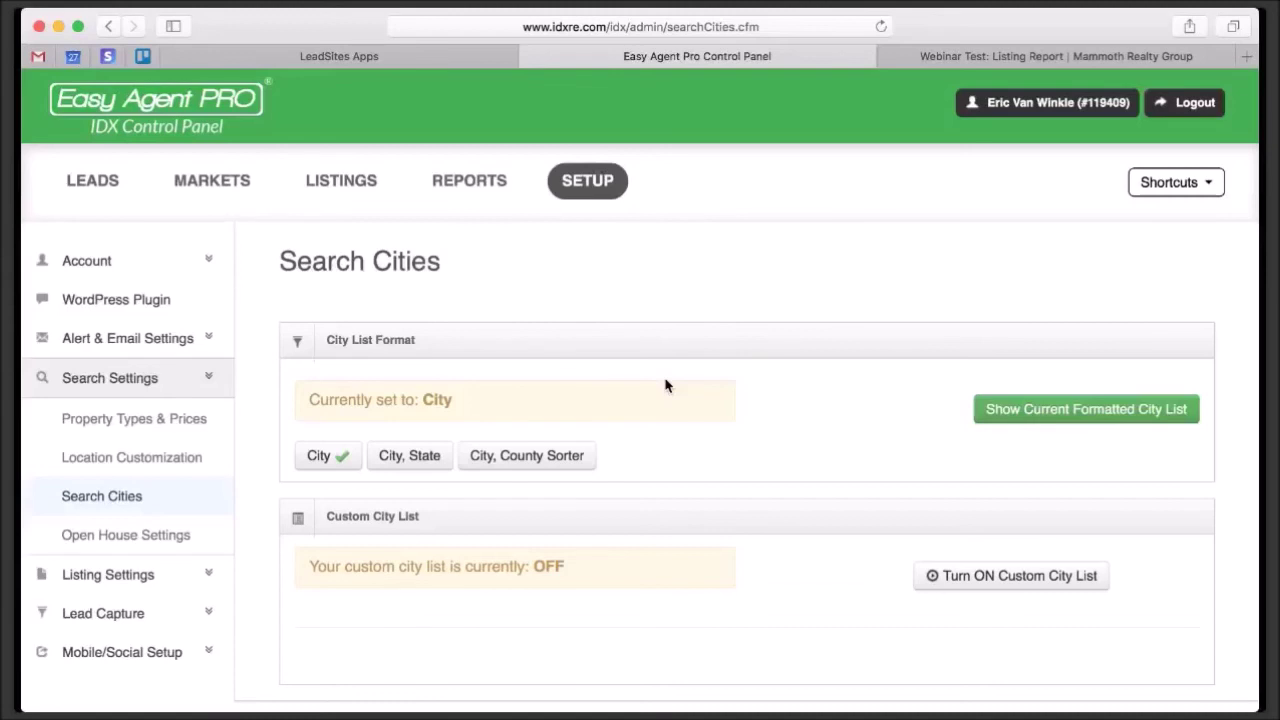
Open the Results & Featured listing settings and review the map, sold, pending and results sorting options.
click(103, 613)
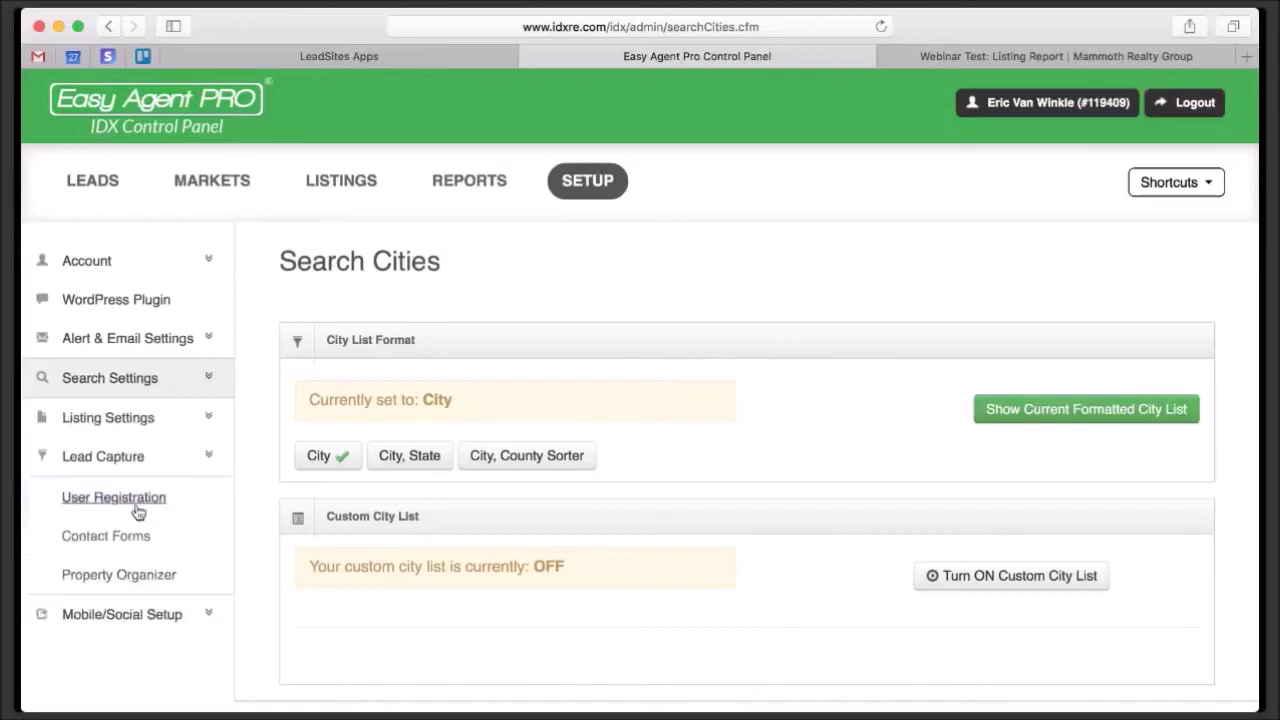
click(160, 430)
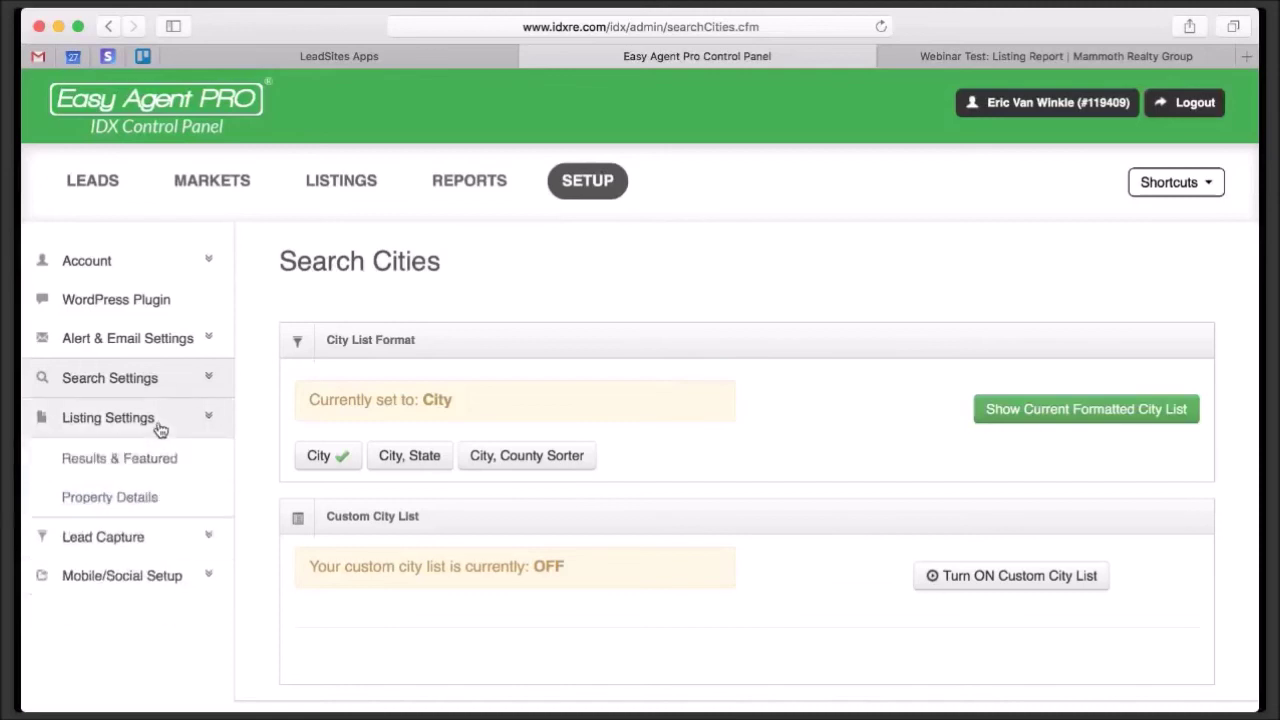
click(90, 459)
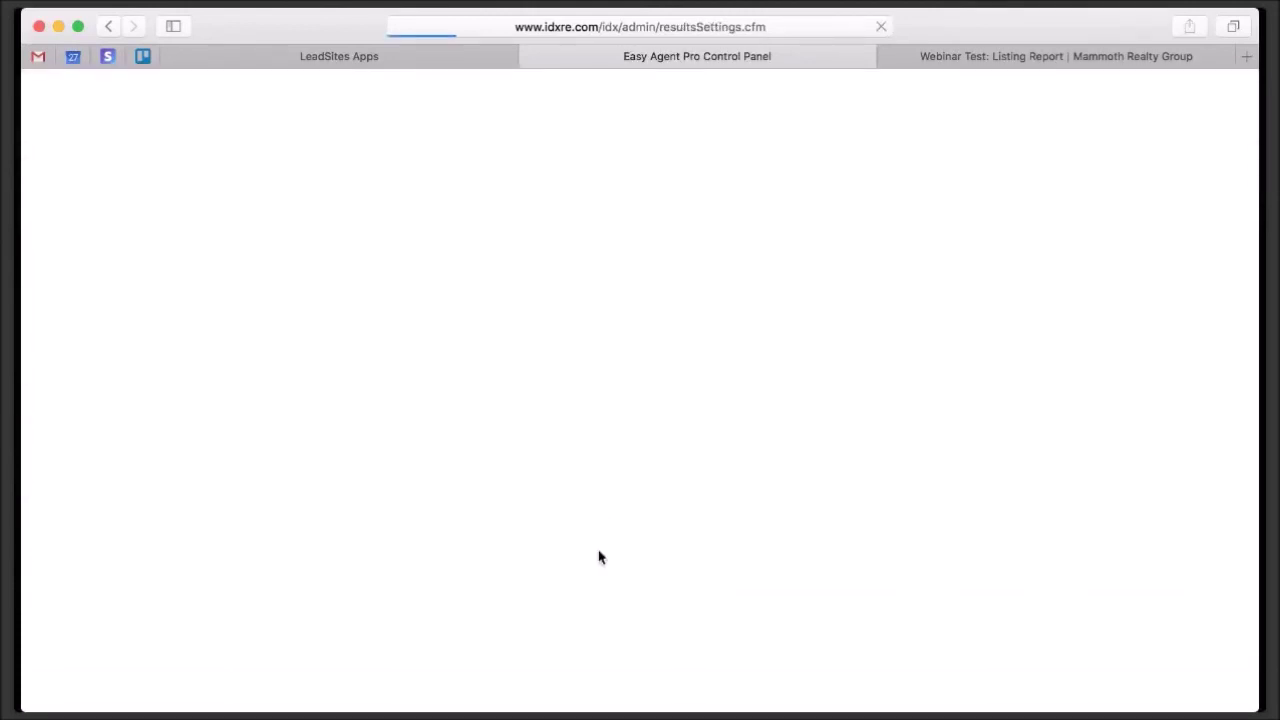
scroll(653, 566, down, 1)
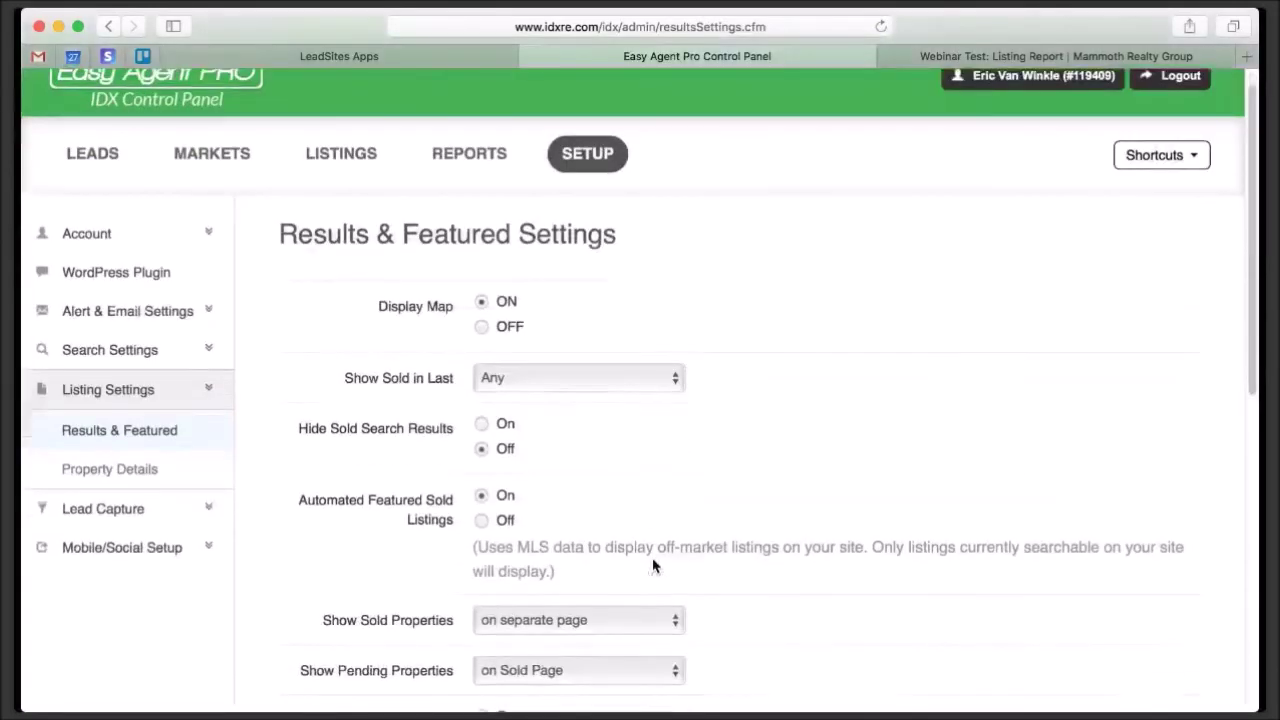
scroll(653, 566, down, 2)
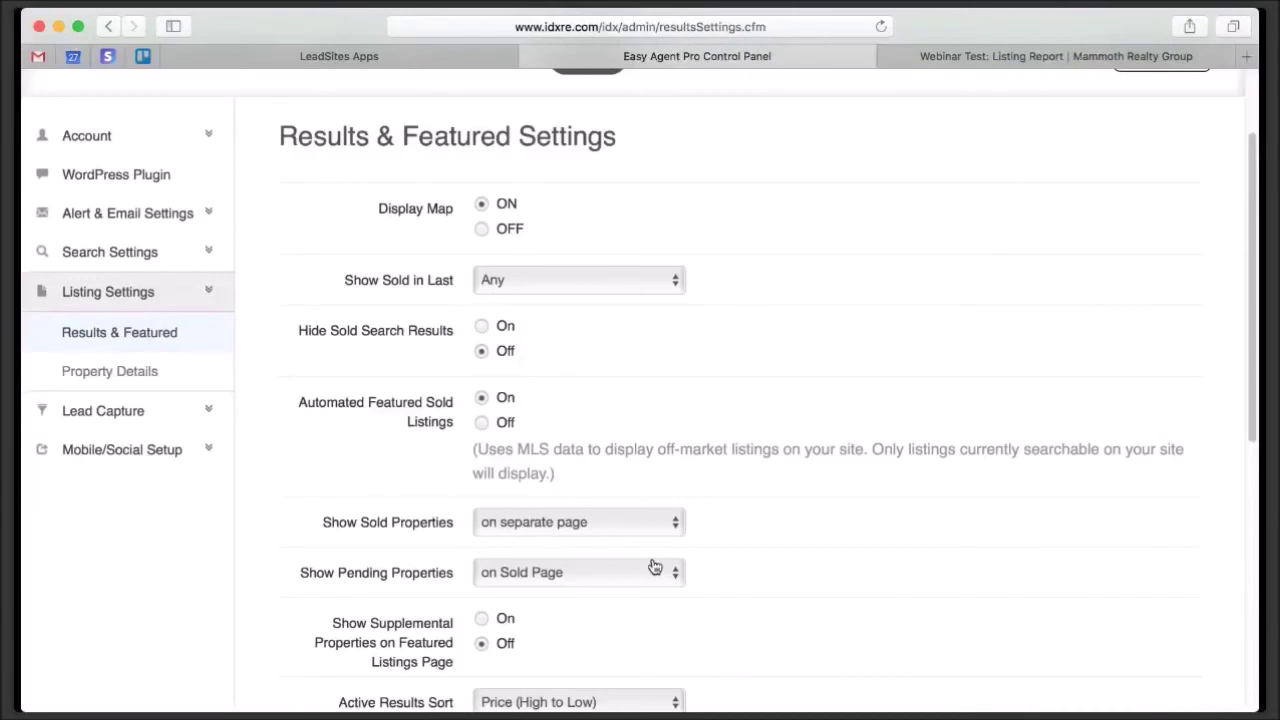
scroll(653, 566, down, 8)
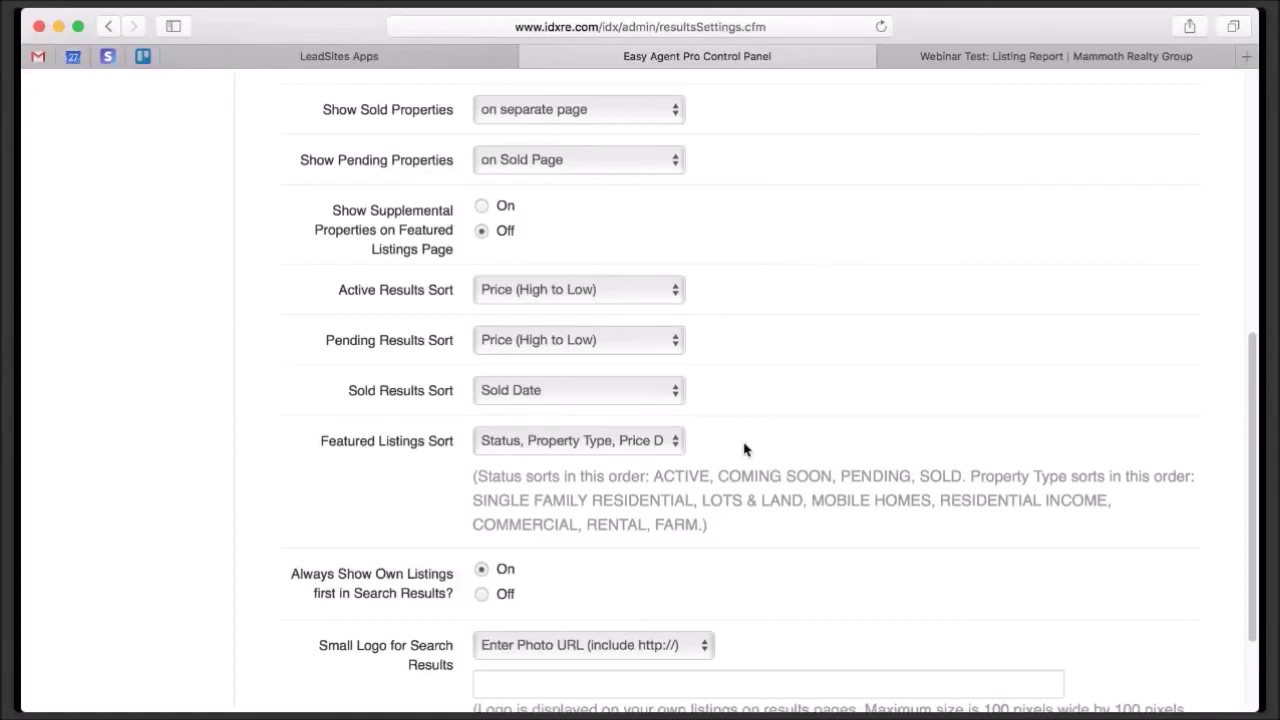
scroll(743, 449, down, 3)
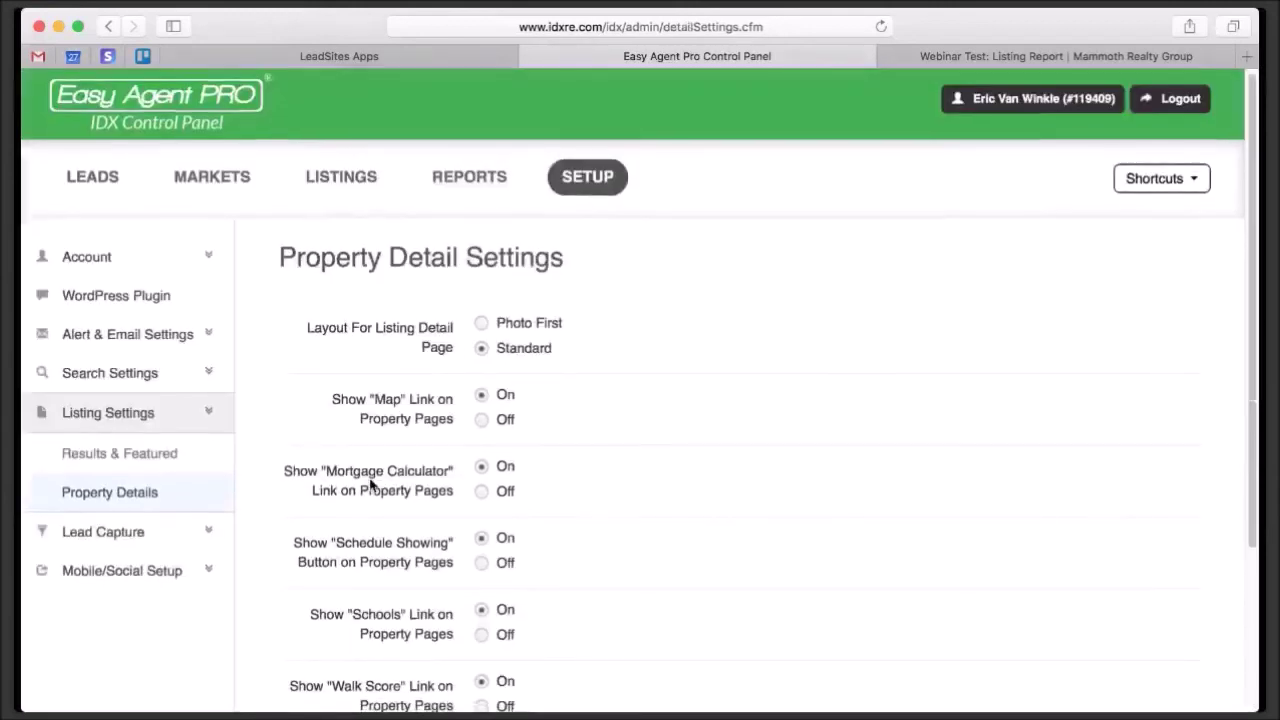
Review the Property Detail Settings, including the detail page layout and the map, mortgage calculator, schools and Walk Score links.
scroll(370, 484, down, 3)
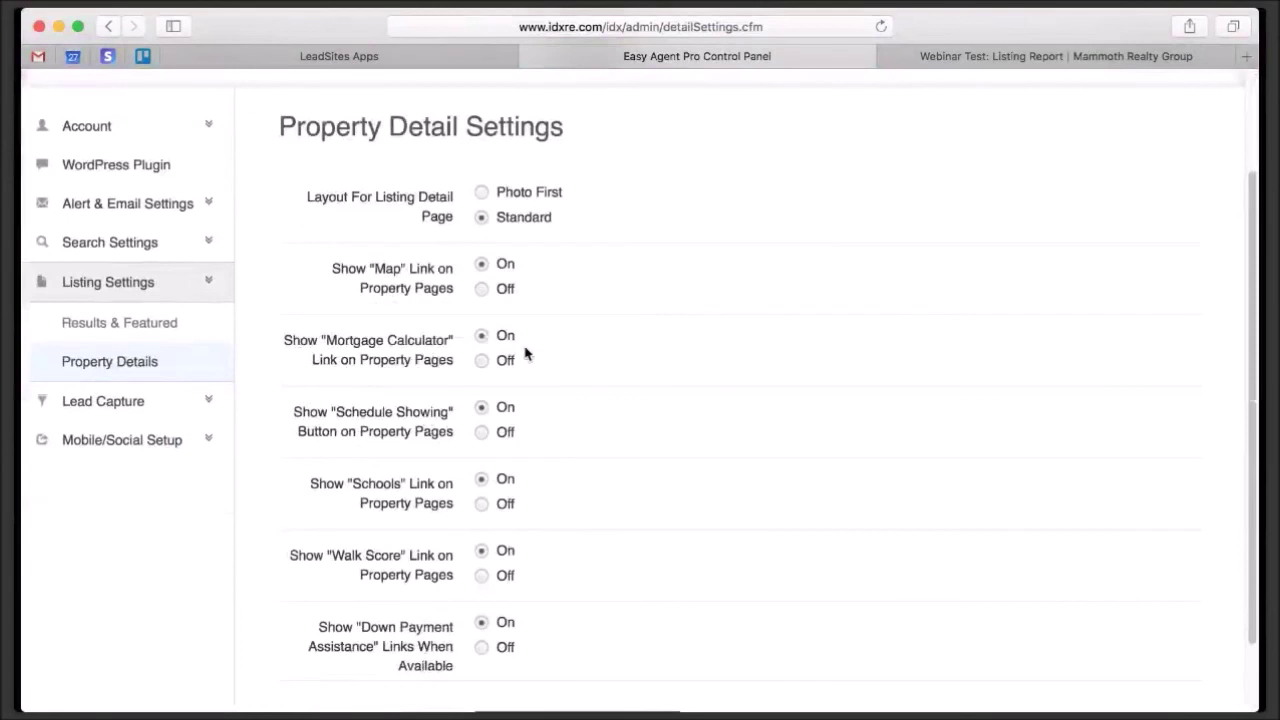
scroll(330, 421, down, 1)
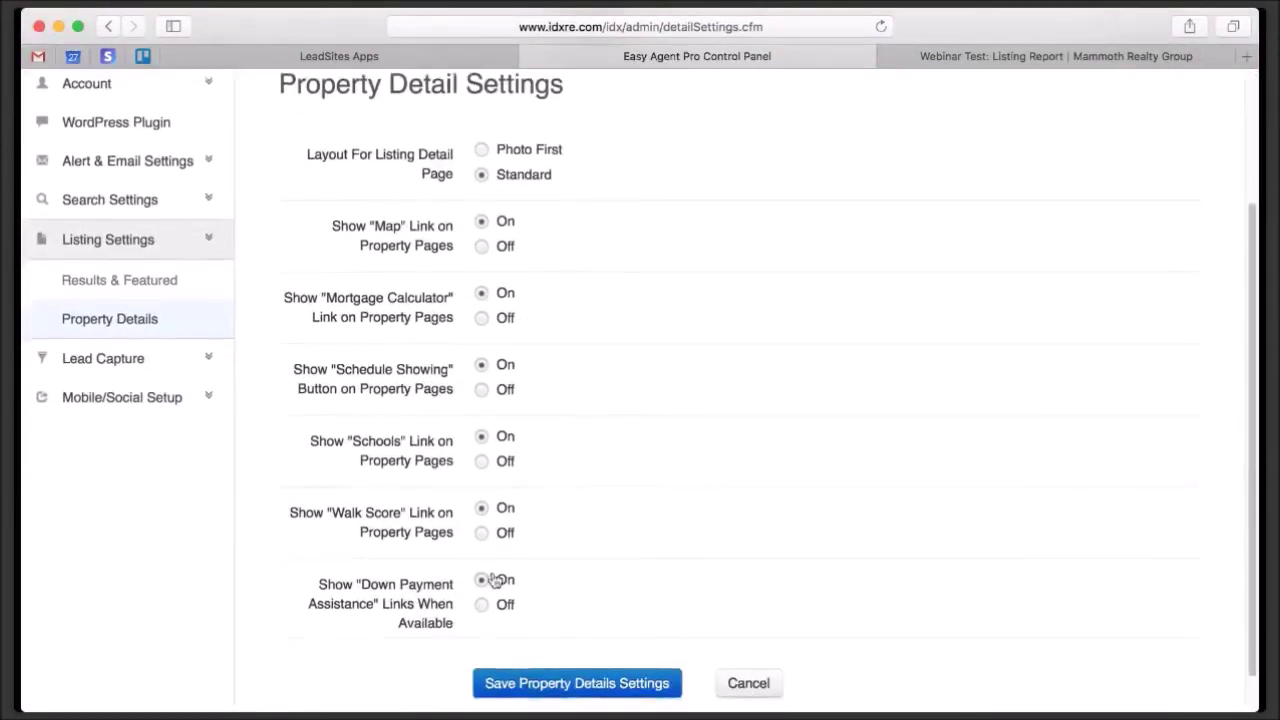
scroll(554, 566, up, 4)
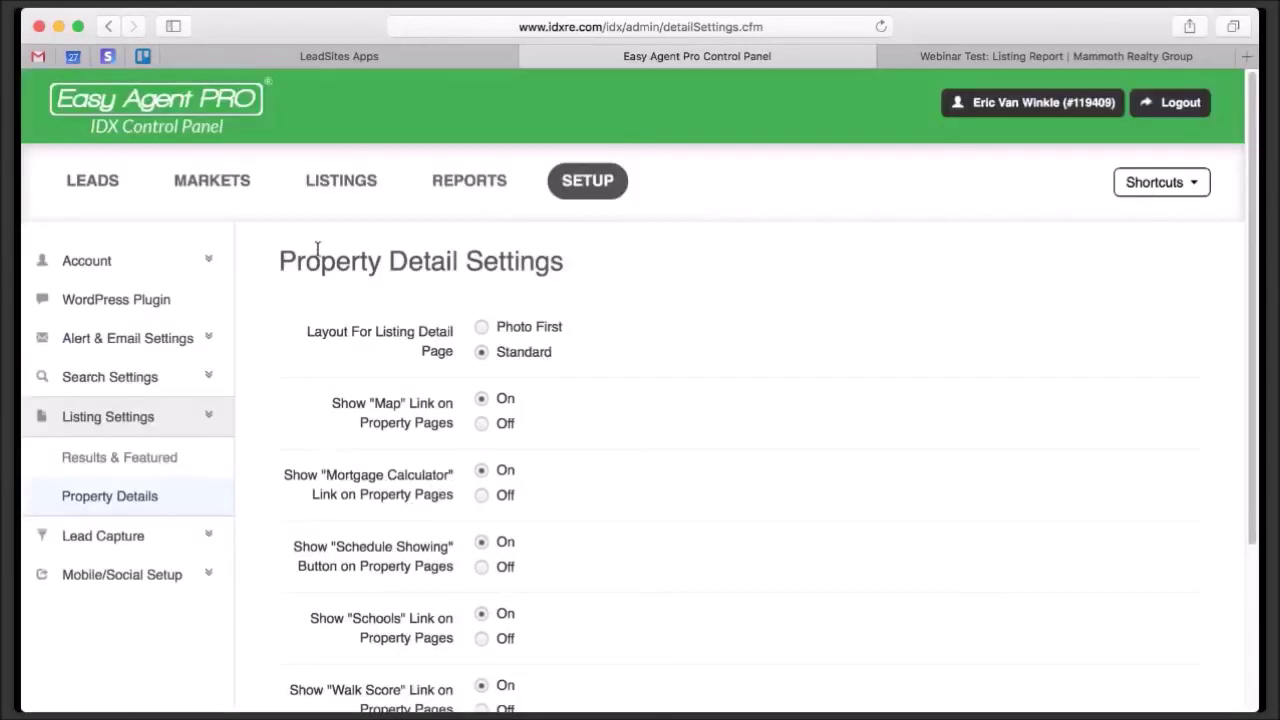
Return to the Markets list in the IDX control panel.
click(205, 183)
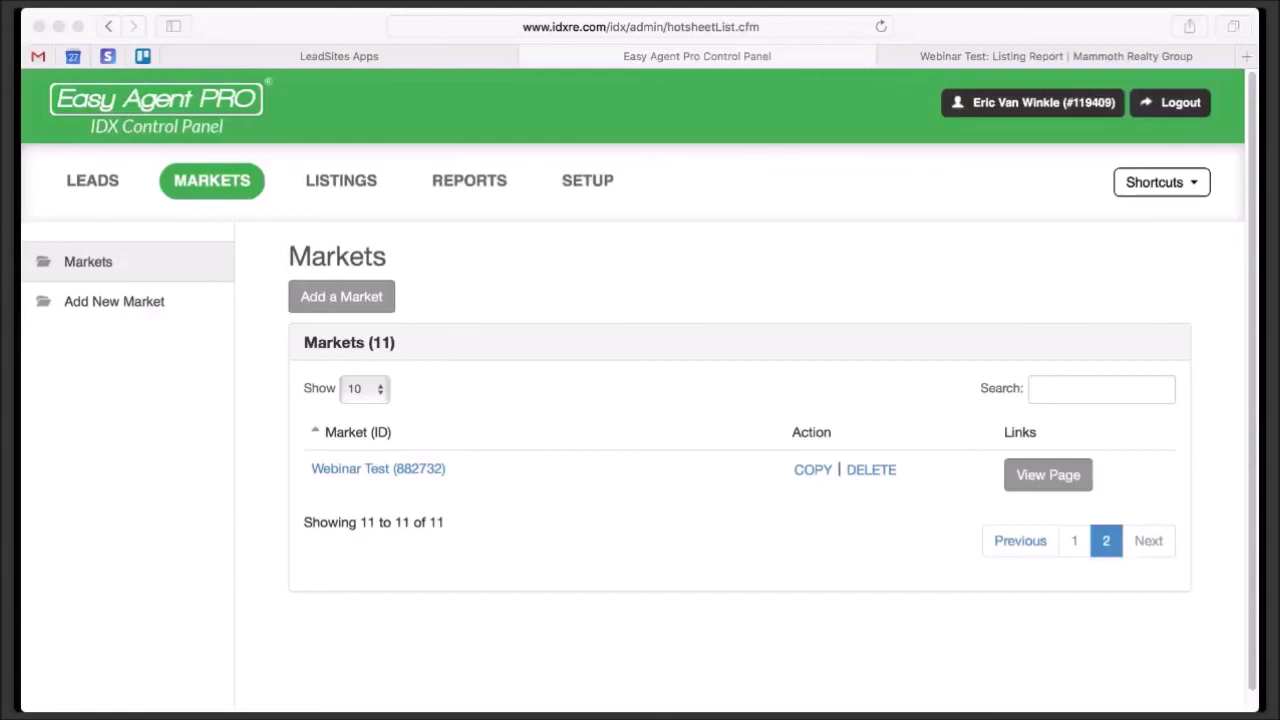
click(203, 243)
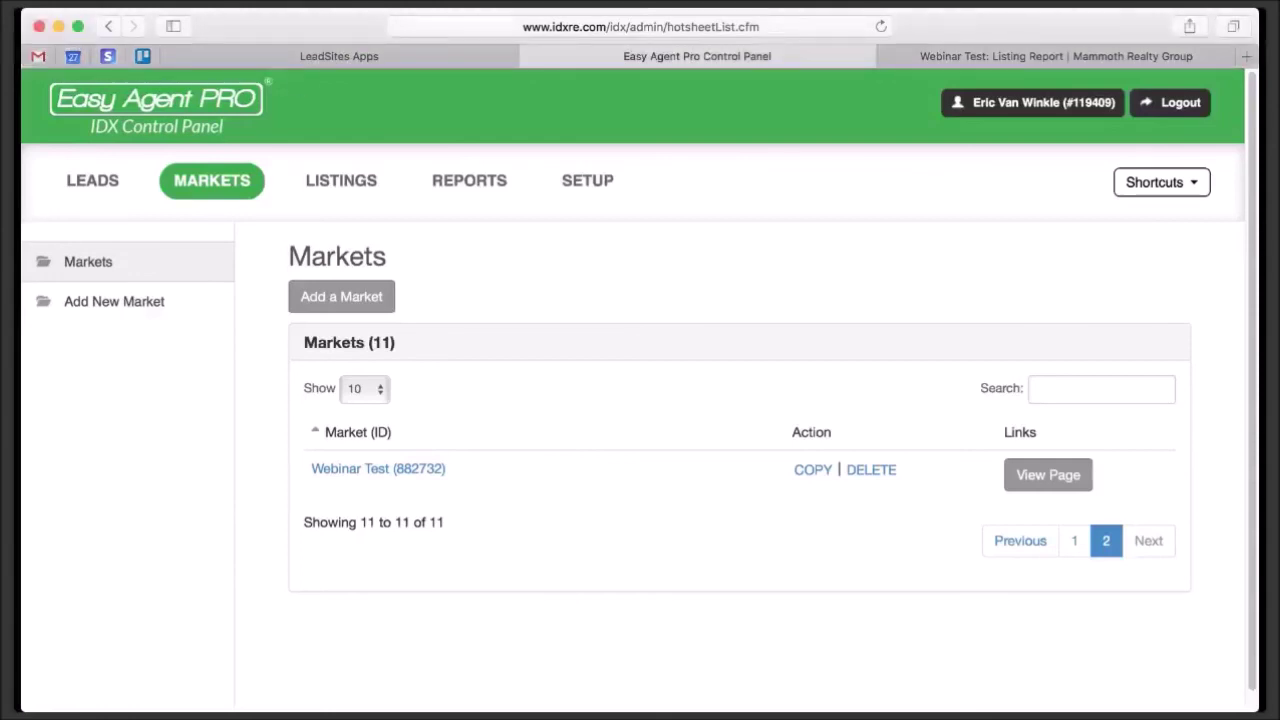
click(617, 693)
Load searchsaltlake.com in a new browser tab and open the Salt Lake City page from its featured communities.
click(1246, 60)
text(searchsaltlak)
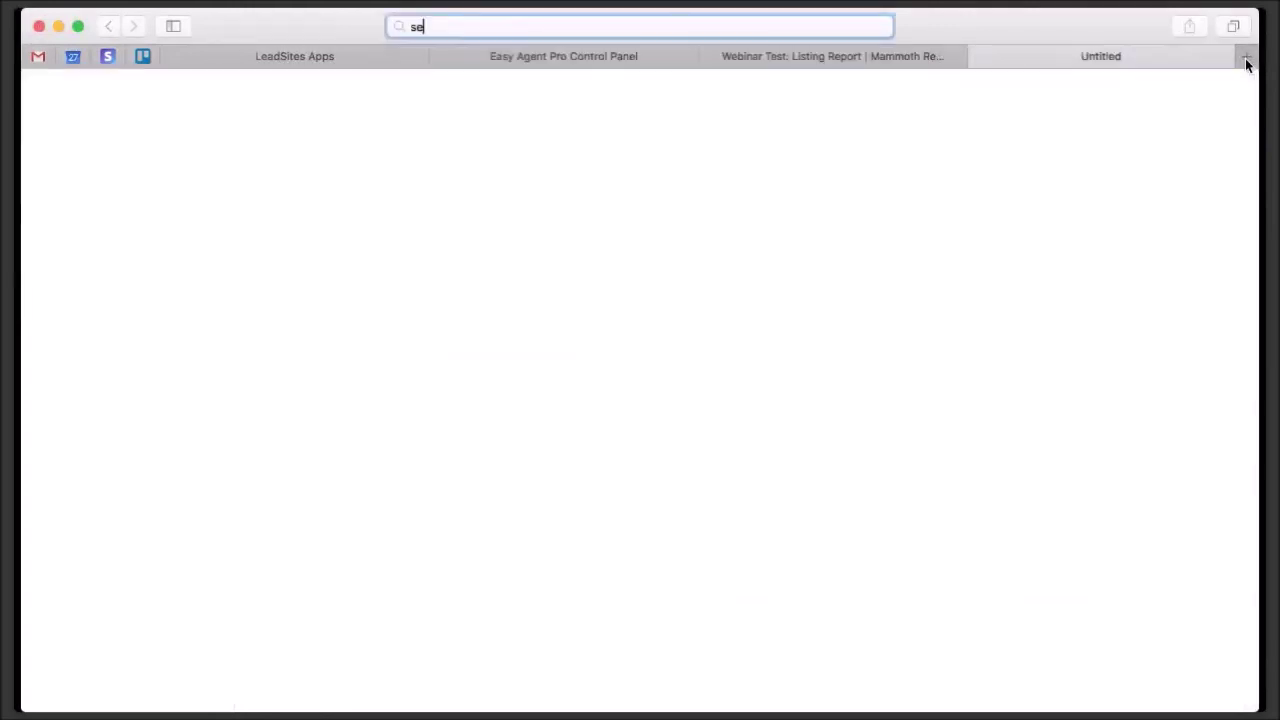
text(e.com)
key(Return)
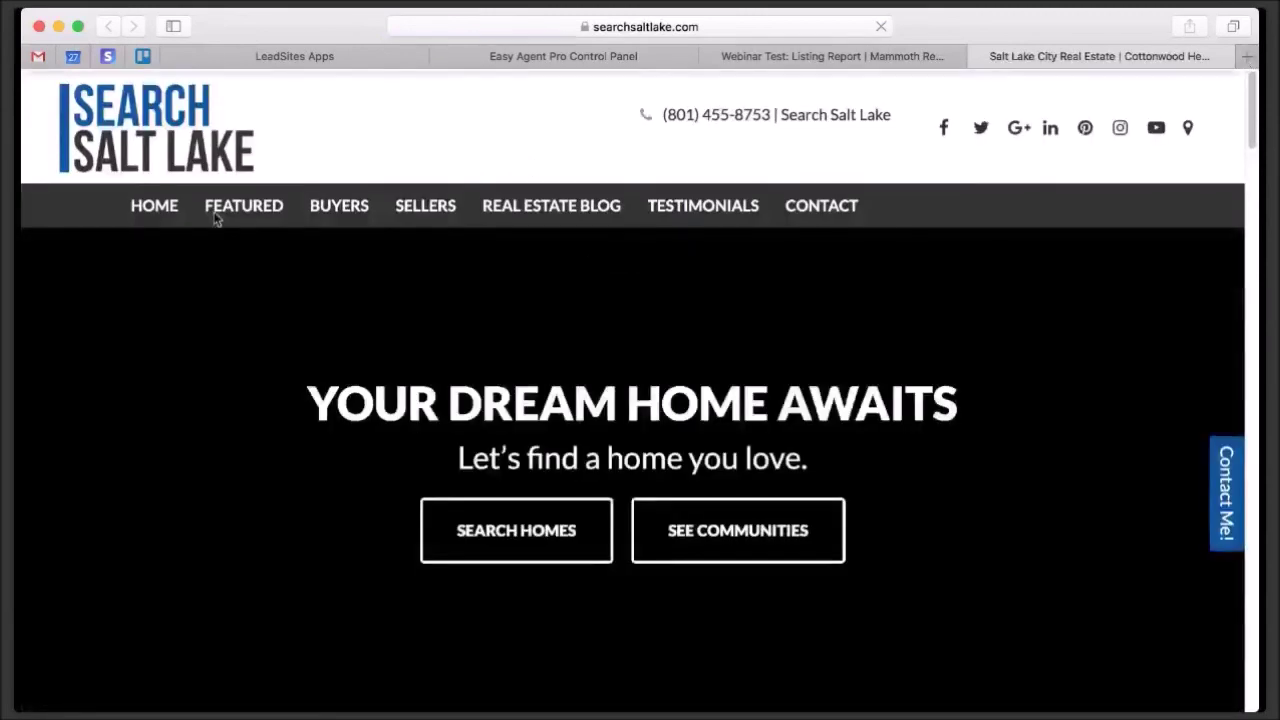
mouse_move(233, 213)
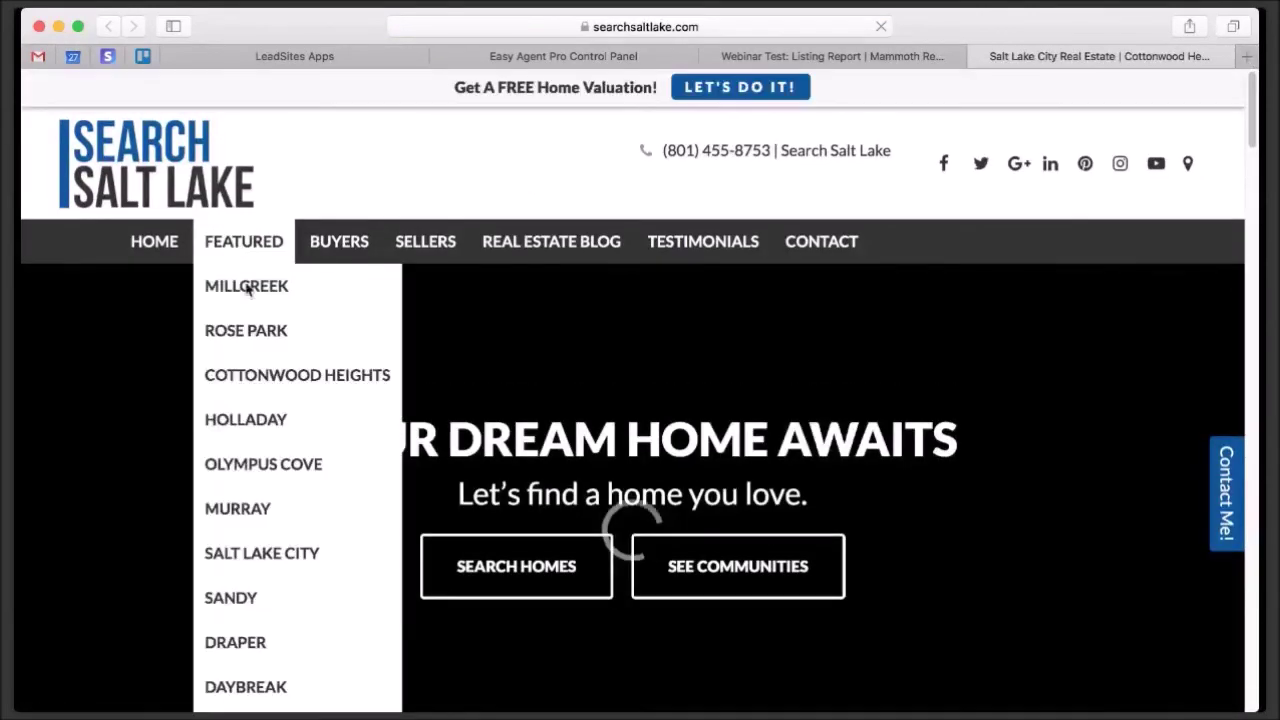
click(250, 560)
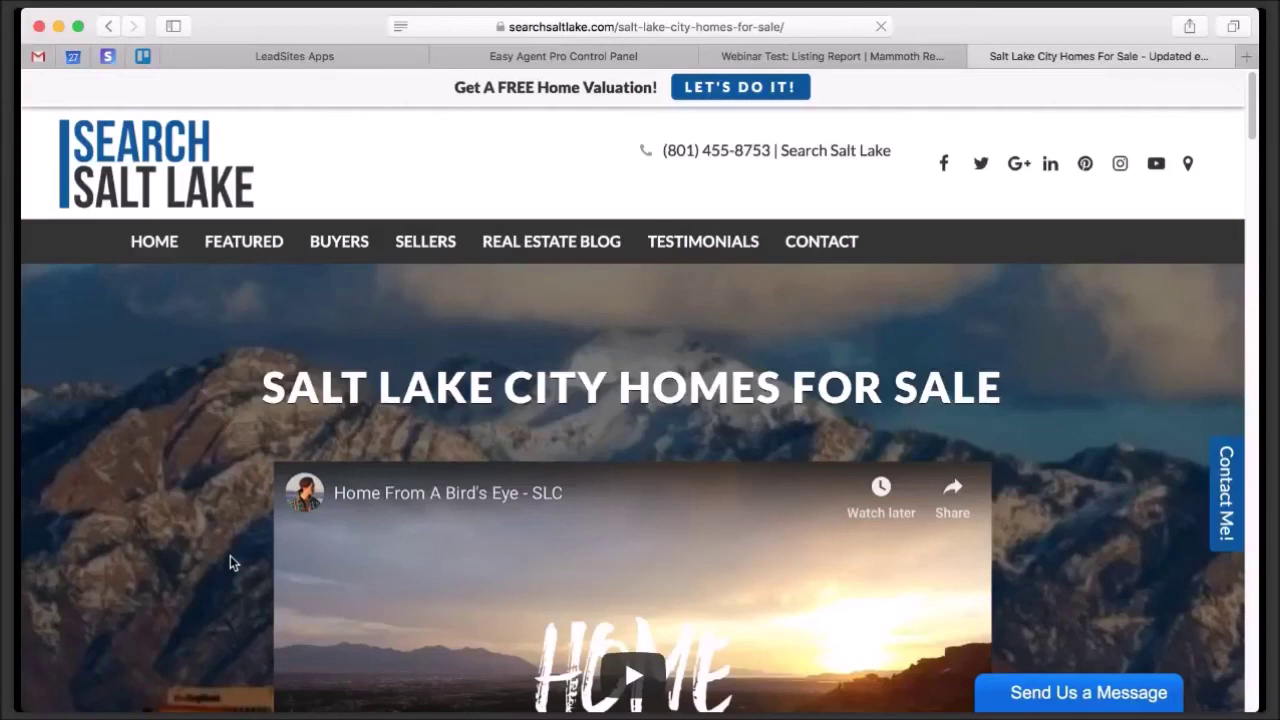
Examine the Salt Lake City Homes For Sale page, including its home search section, community facts, real estate guide, map and listings.
scroll(153, 533, down, 15)
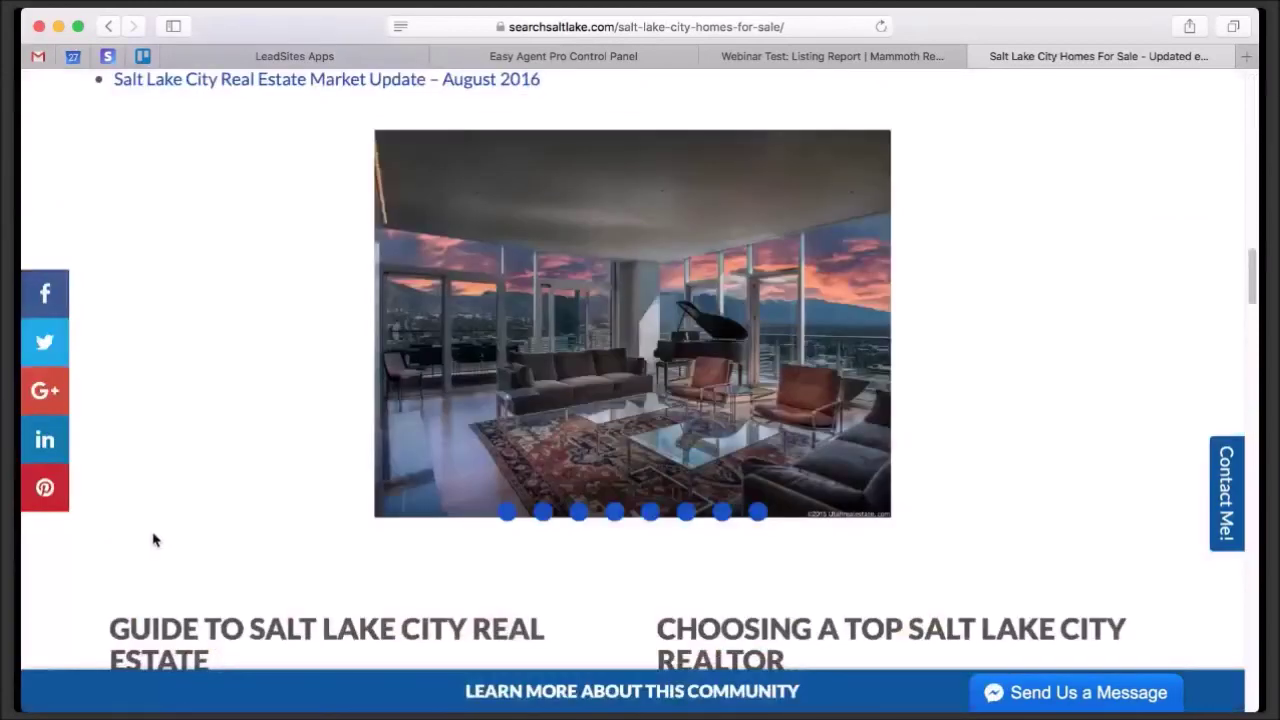
scroll(152, 536, down, 10)
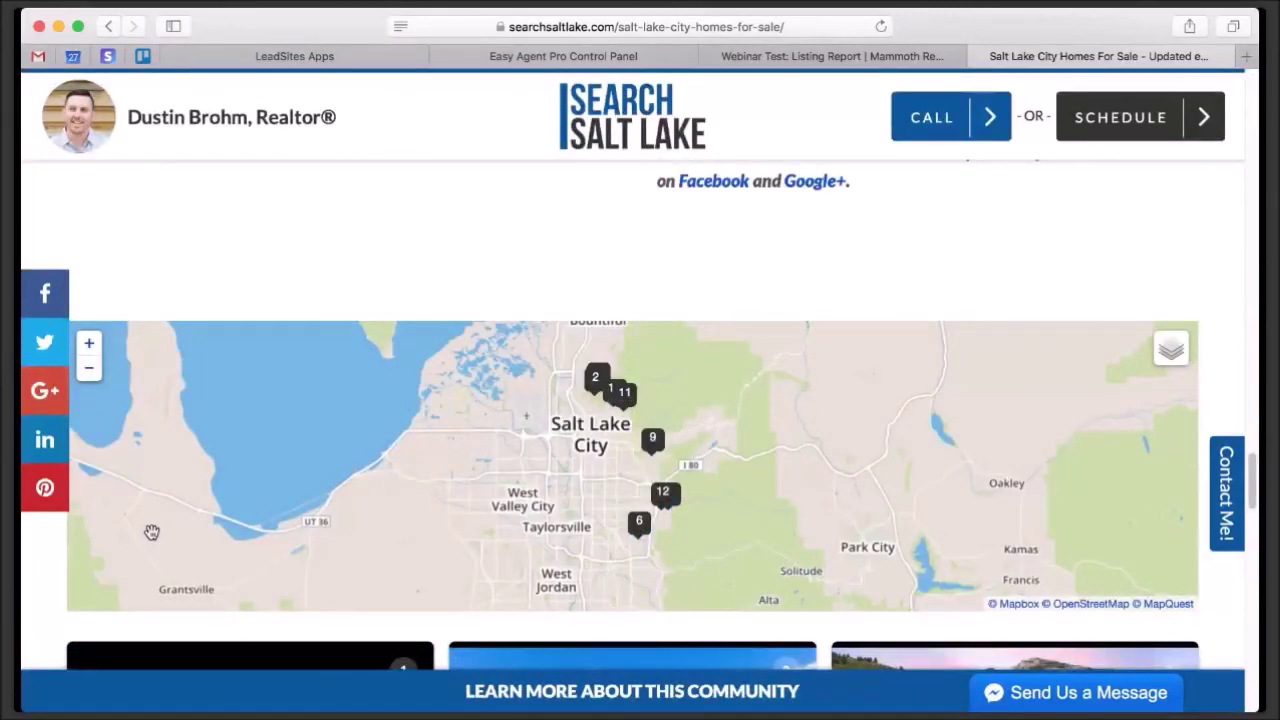
scroll(155, 530, up, 5)
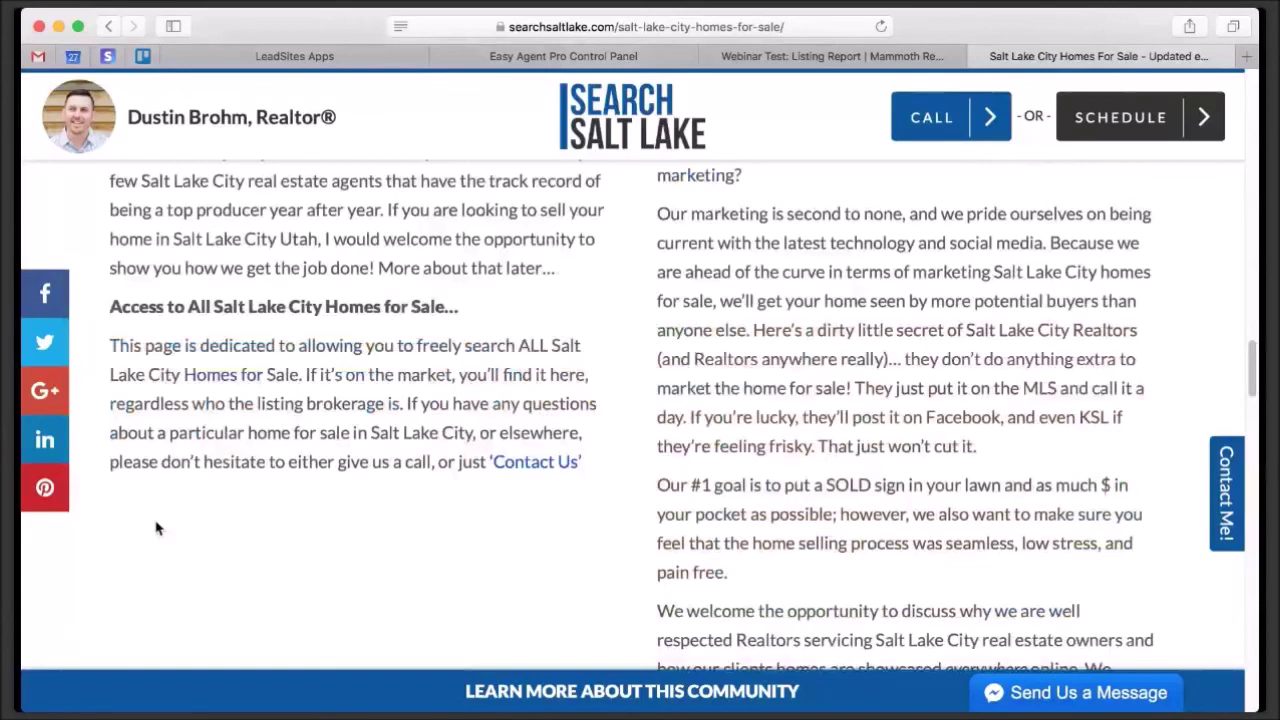
scroll(155, 528, up, 10)
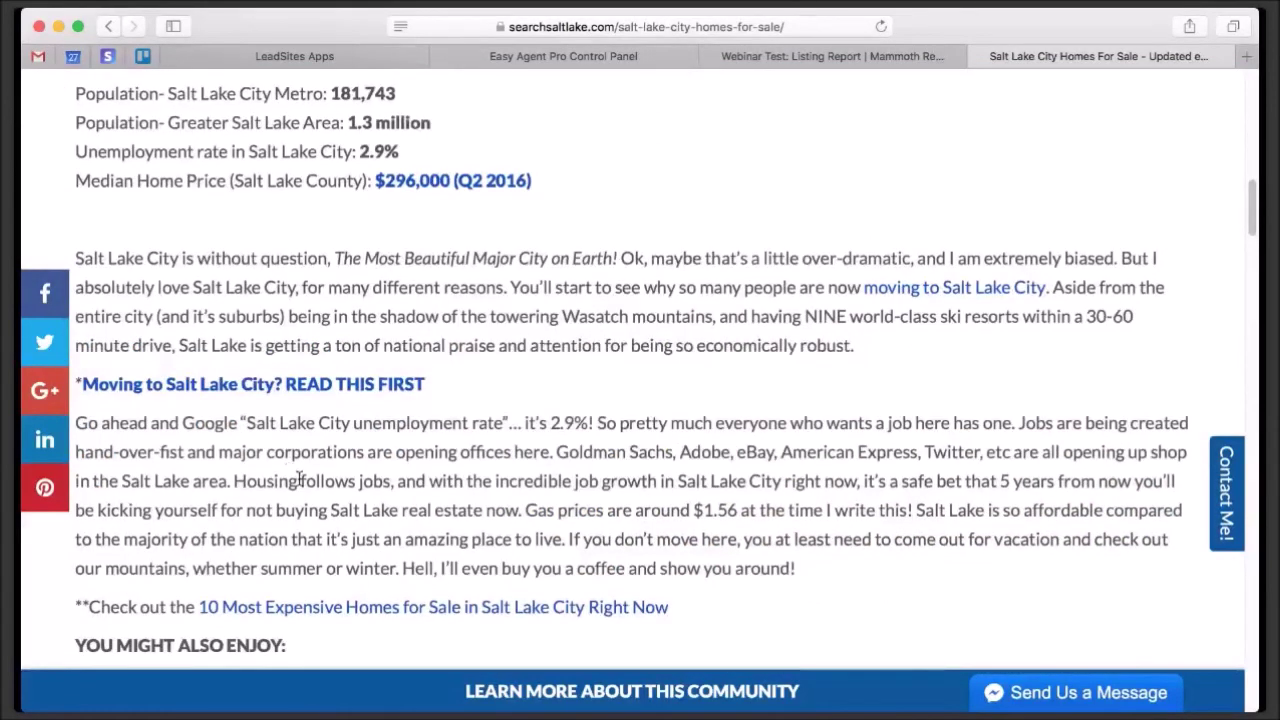
scroll(299, 480, up, 4)
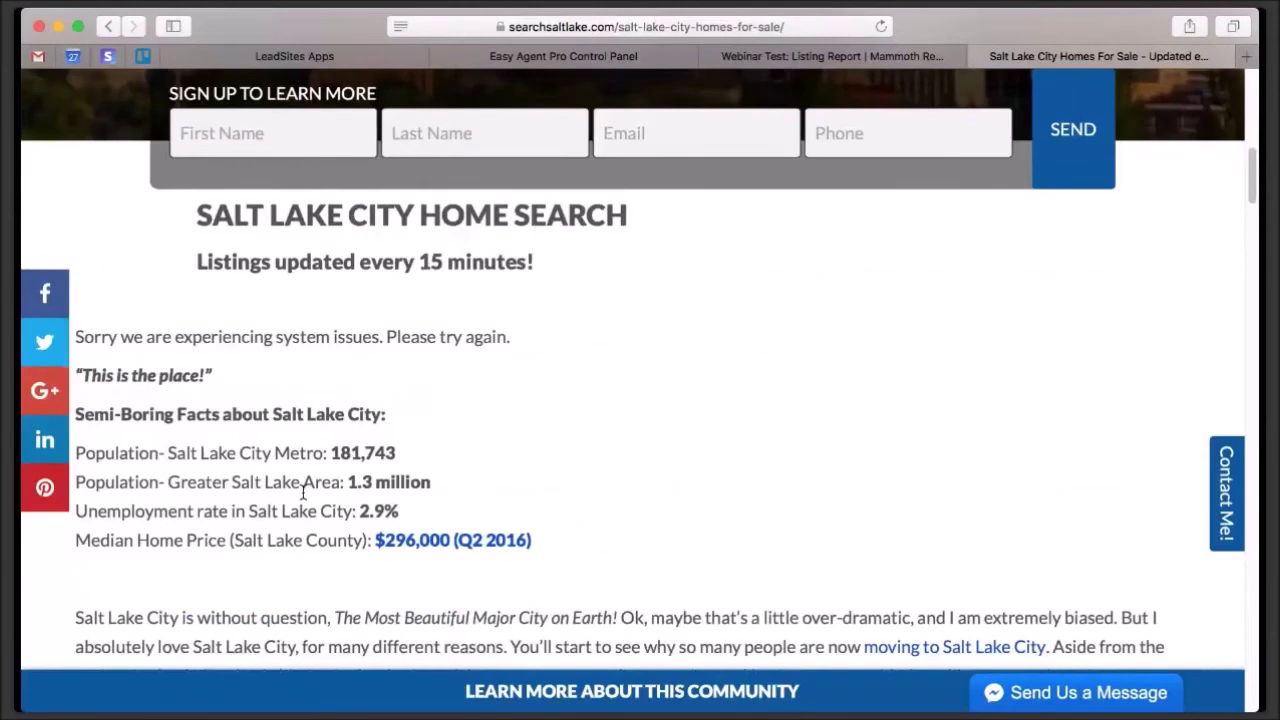
scroll(303, 493, down, 15)
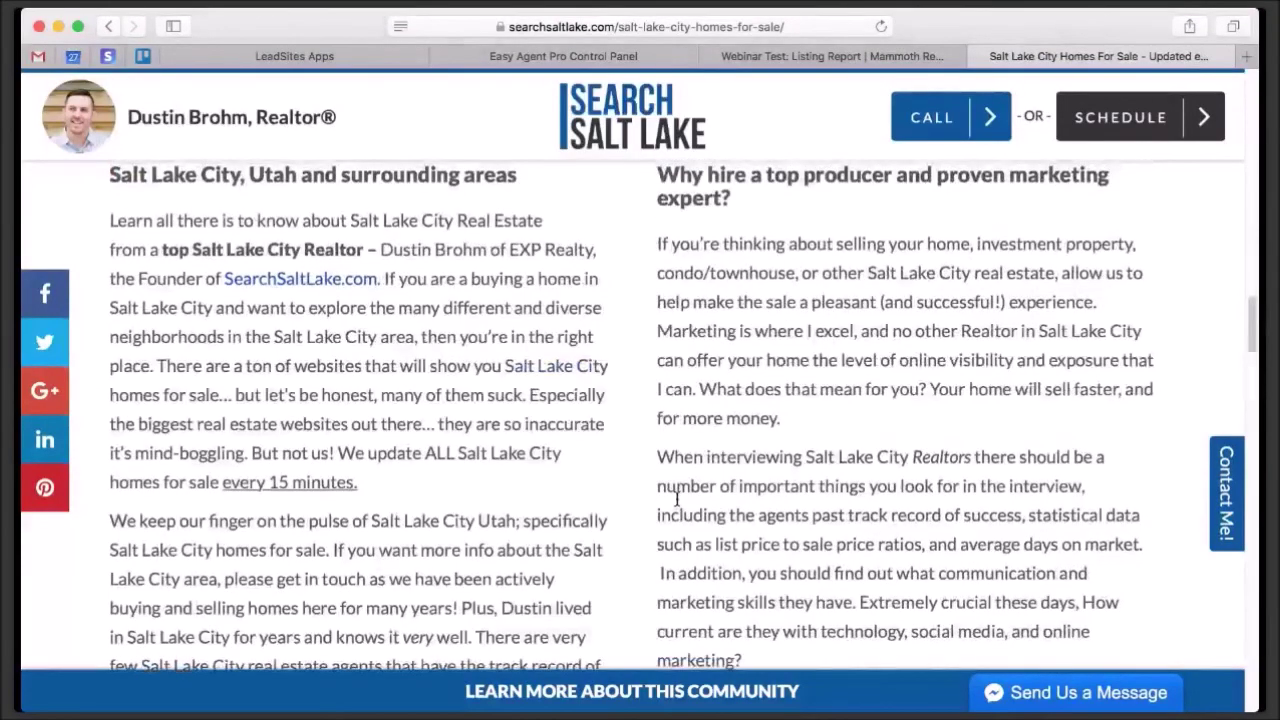
scroll(676, 500, up, 15)
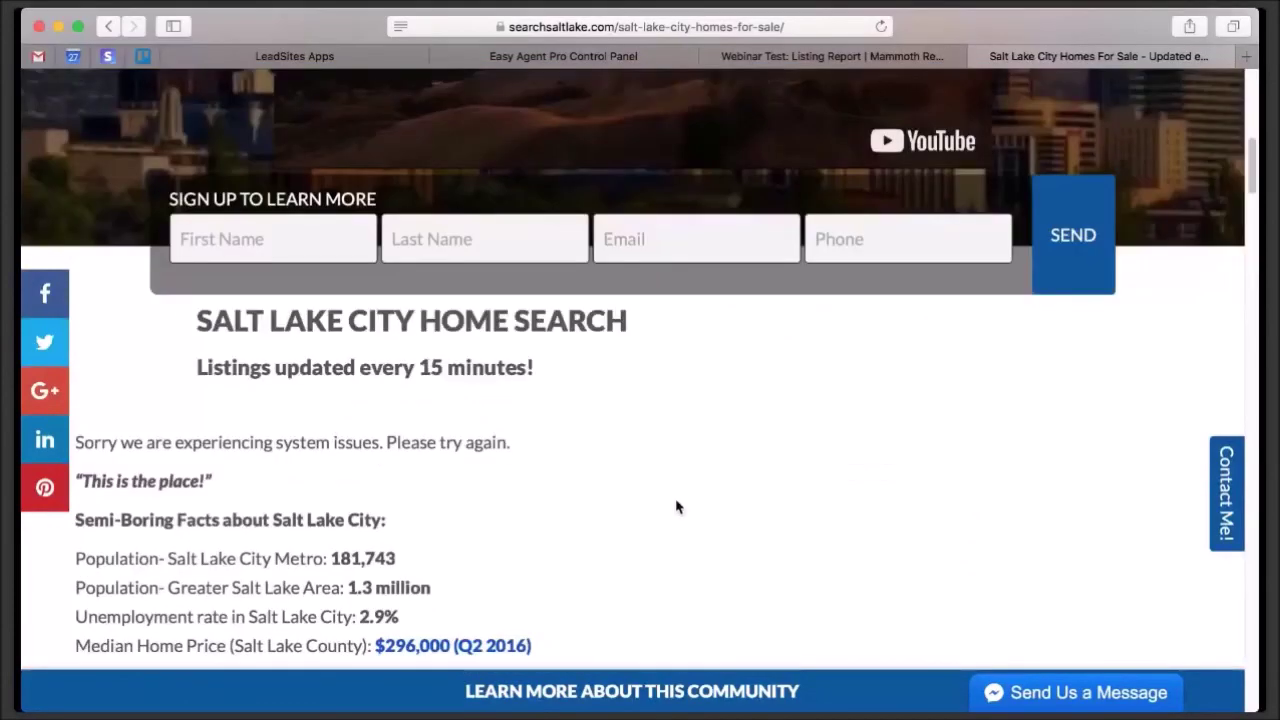
scroll(677, 500, down, 2)
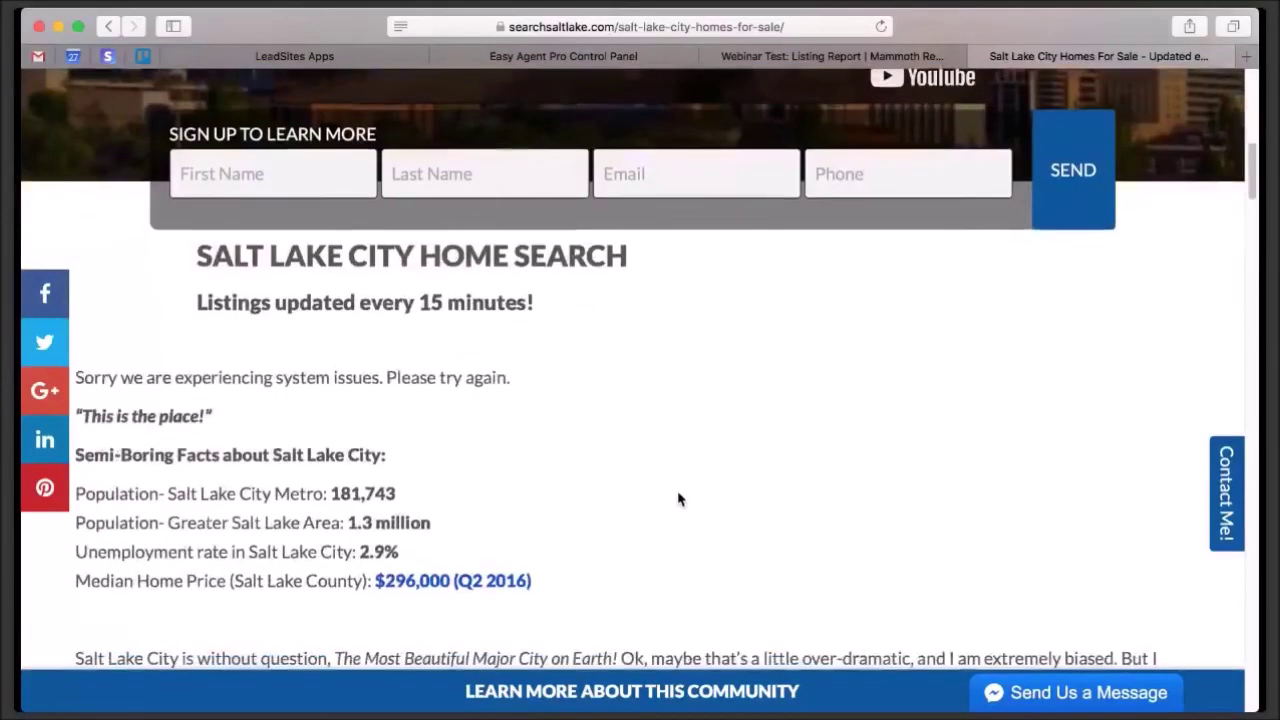
scroll(682, 503, down, 2)
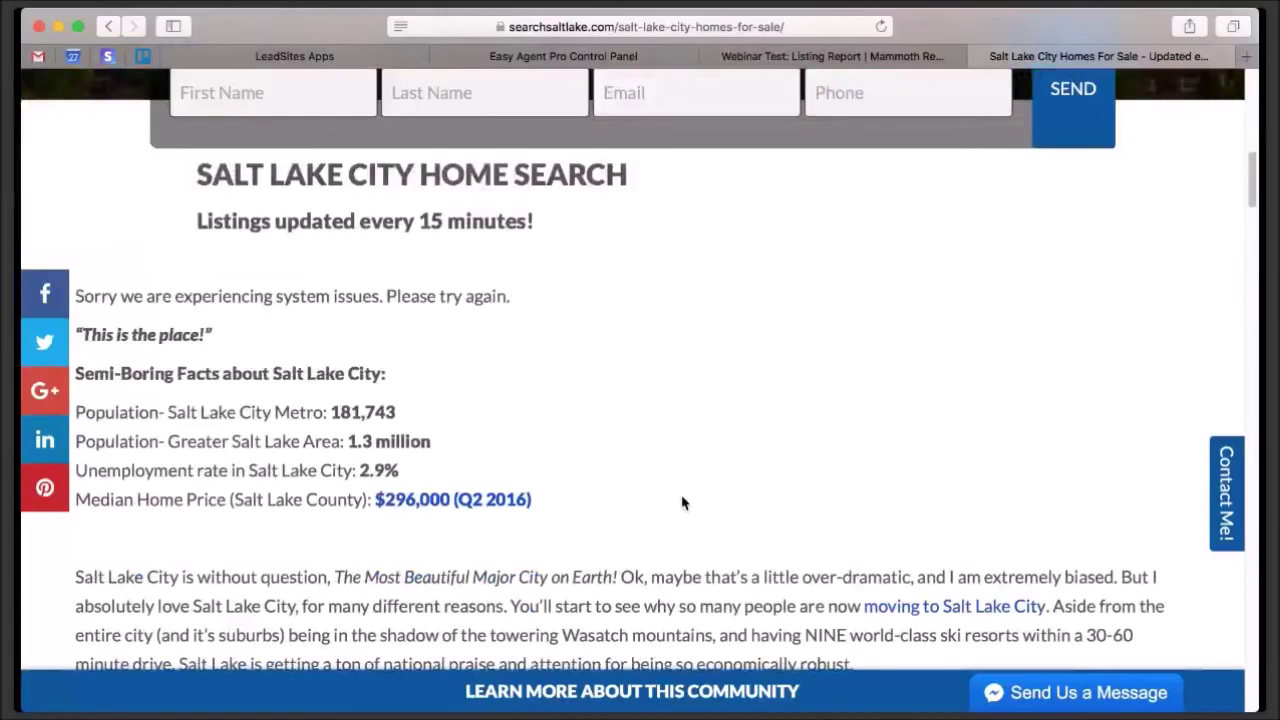
scroll(682, 503, down, 1)
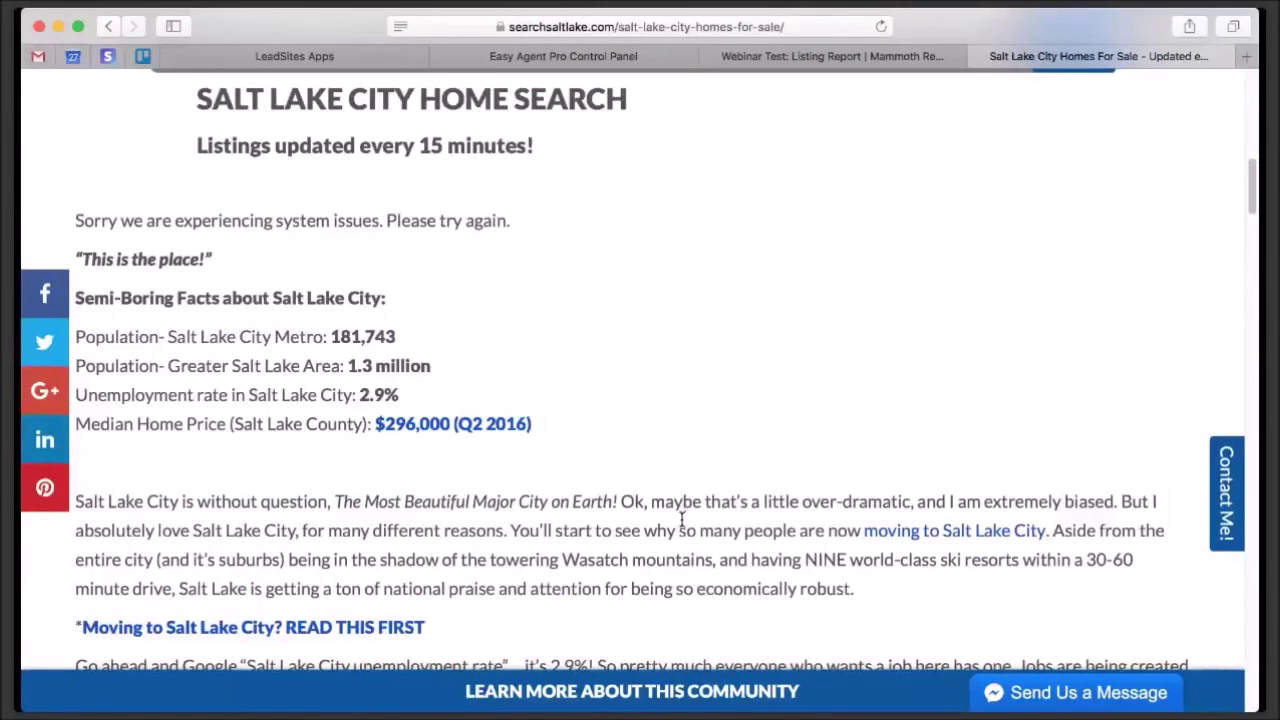
scroll(682, 514, down, 1)
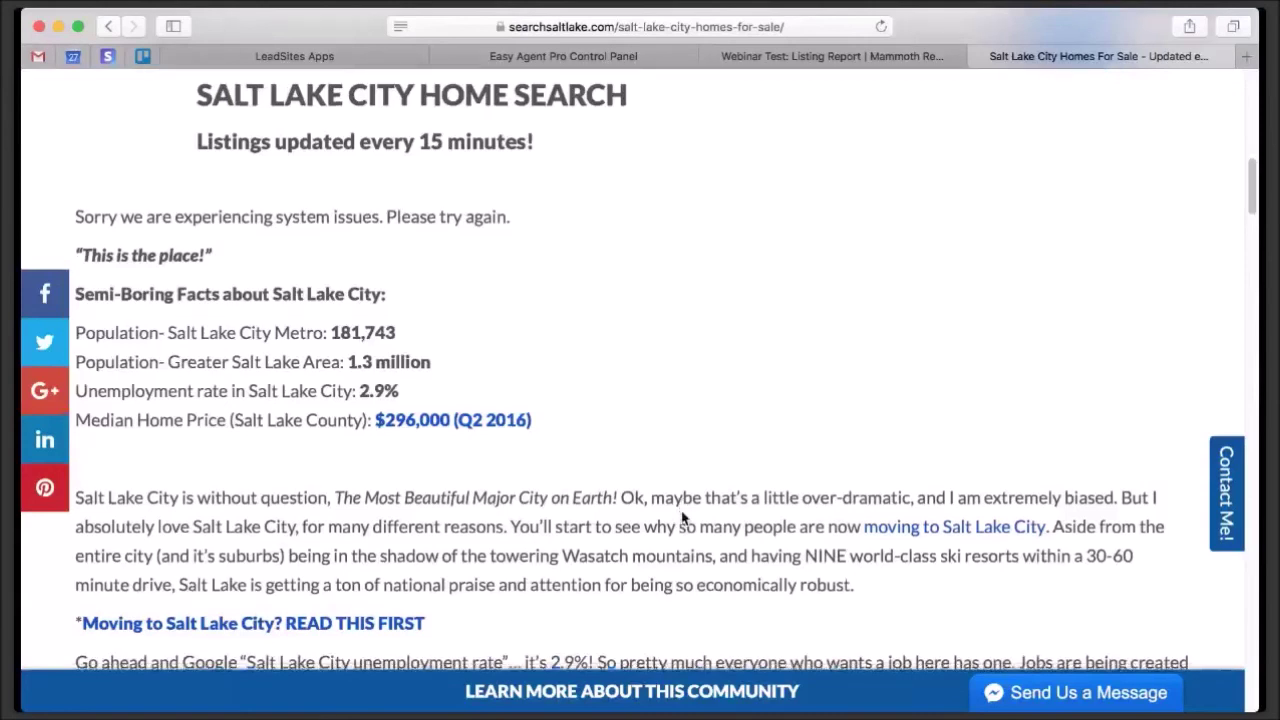